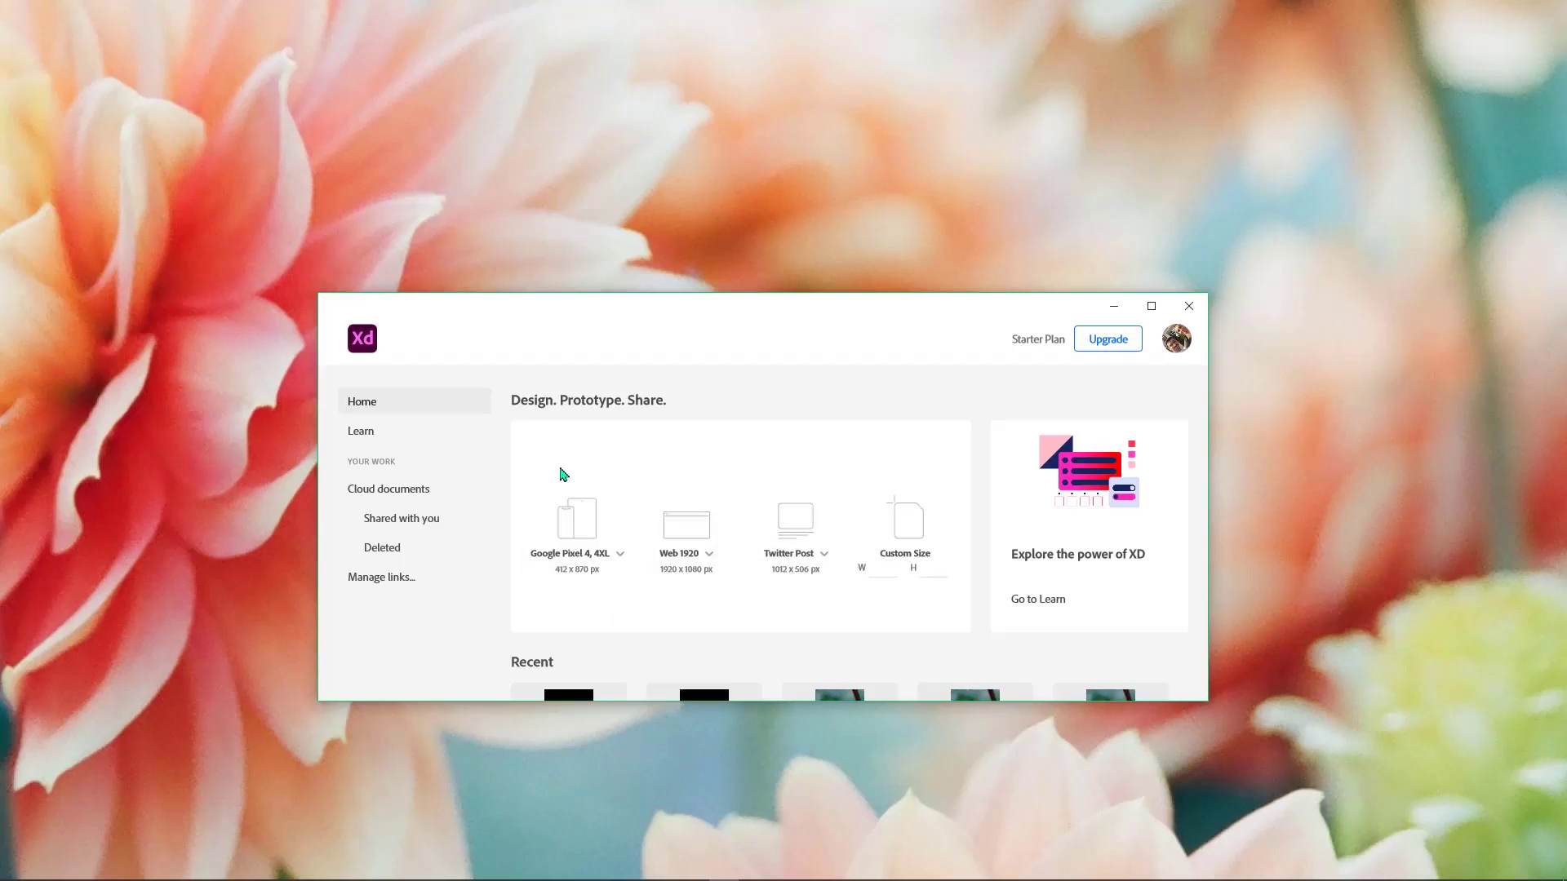
Create a new document with the Google Pixel 4, 4XL (412 × 870) artboard preset and maximize its window
{"action": "left_click", "coordinate": [604, 555]}
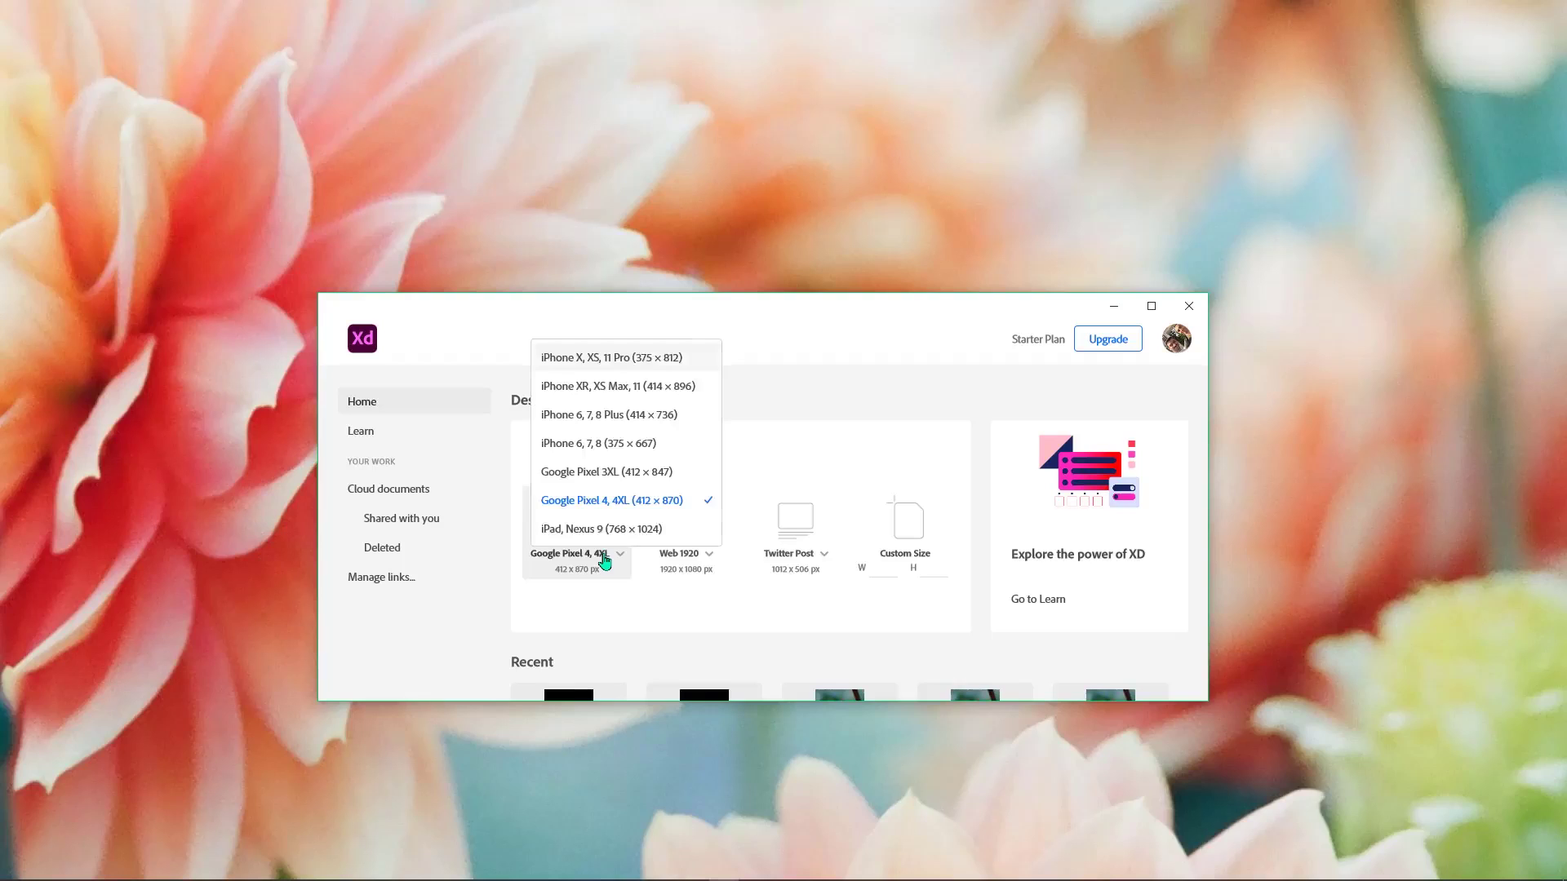
{"action": "left_click", "coordinate": [611, 502]}
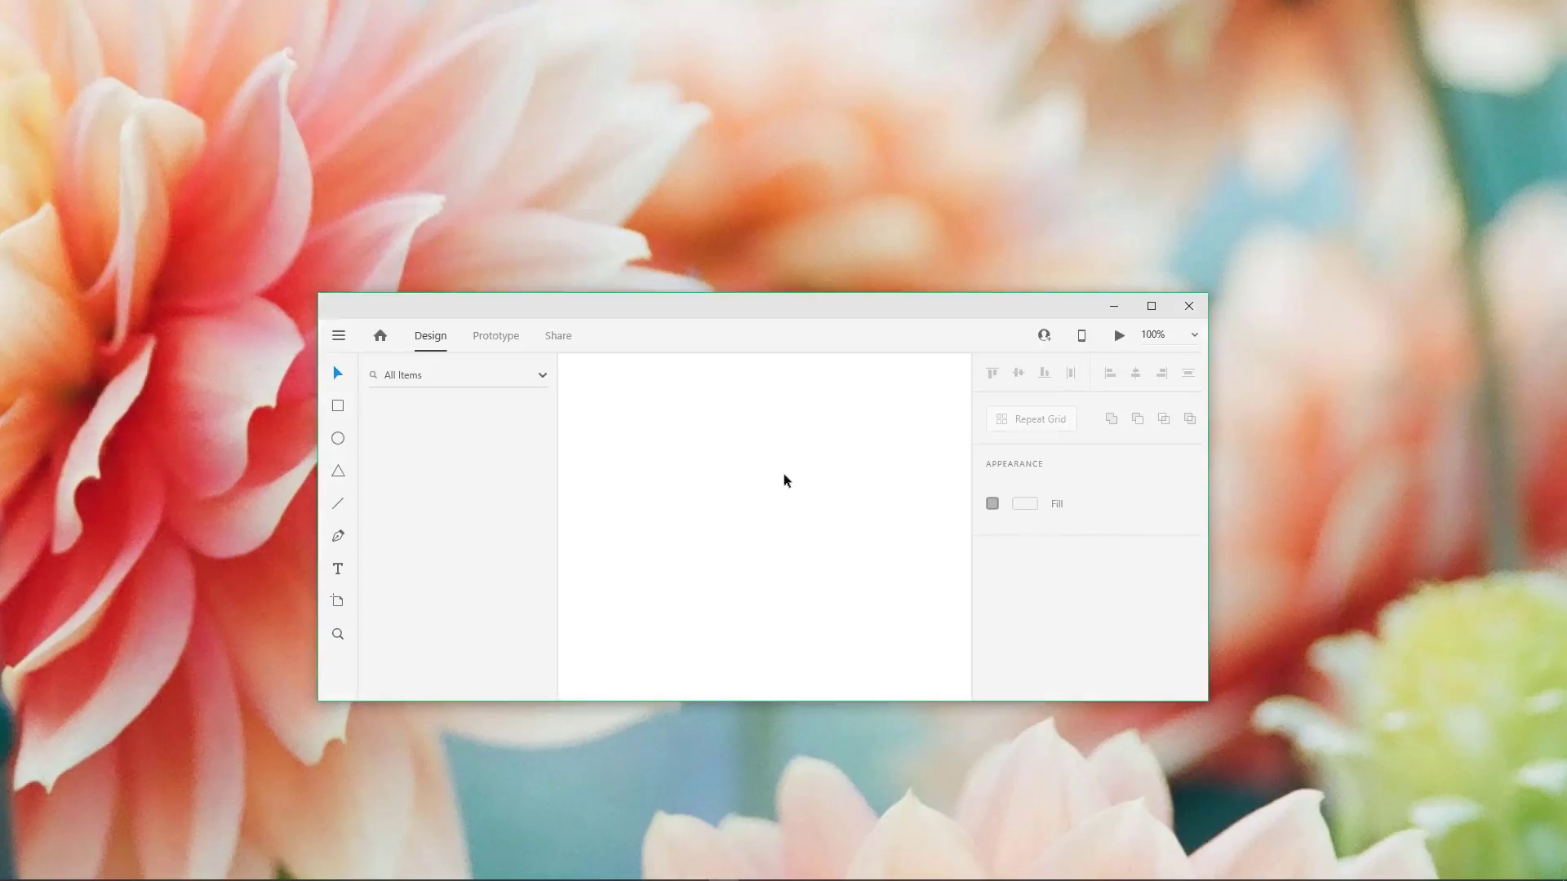
{"action": "left_click", "coordinate": [1151, 306]}
{"action": "left_click", "coordinate": [683, 405]}
{"action": "left_click_drag", "start_coordinate": [601, 369], "coordinate": [847, 550]}
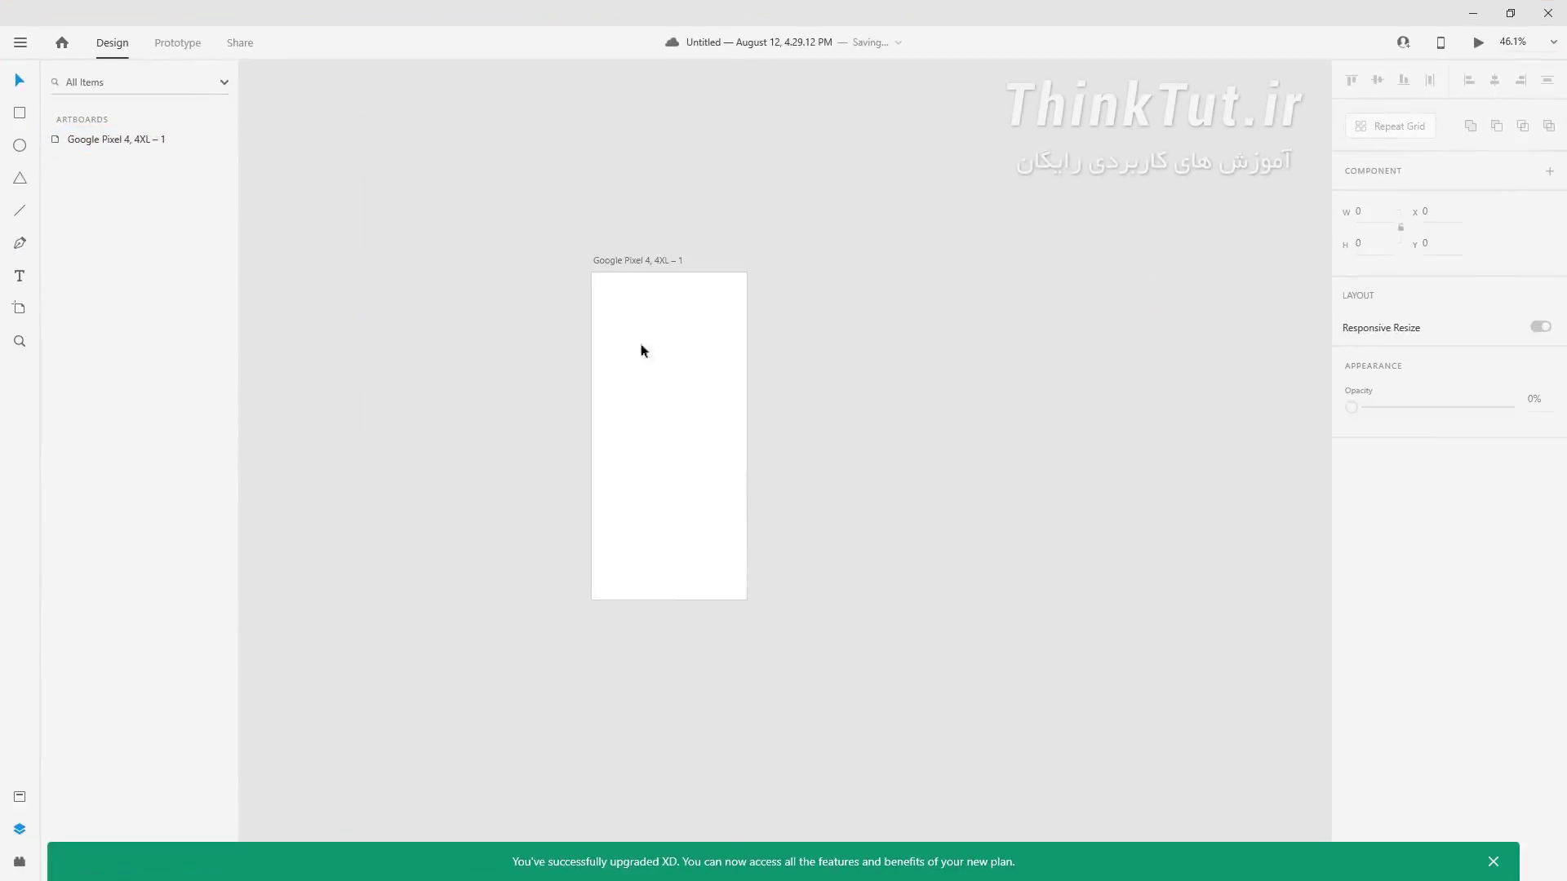
Set the artboard's fill color to black (#000000)
{"action": "scroll", "coordinate": [634, 333], "scroll_direction": "up", "scroll_amount": 2}
{"action": "left_click", "coordinate": [601, 241]}
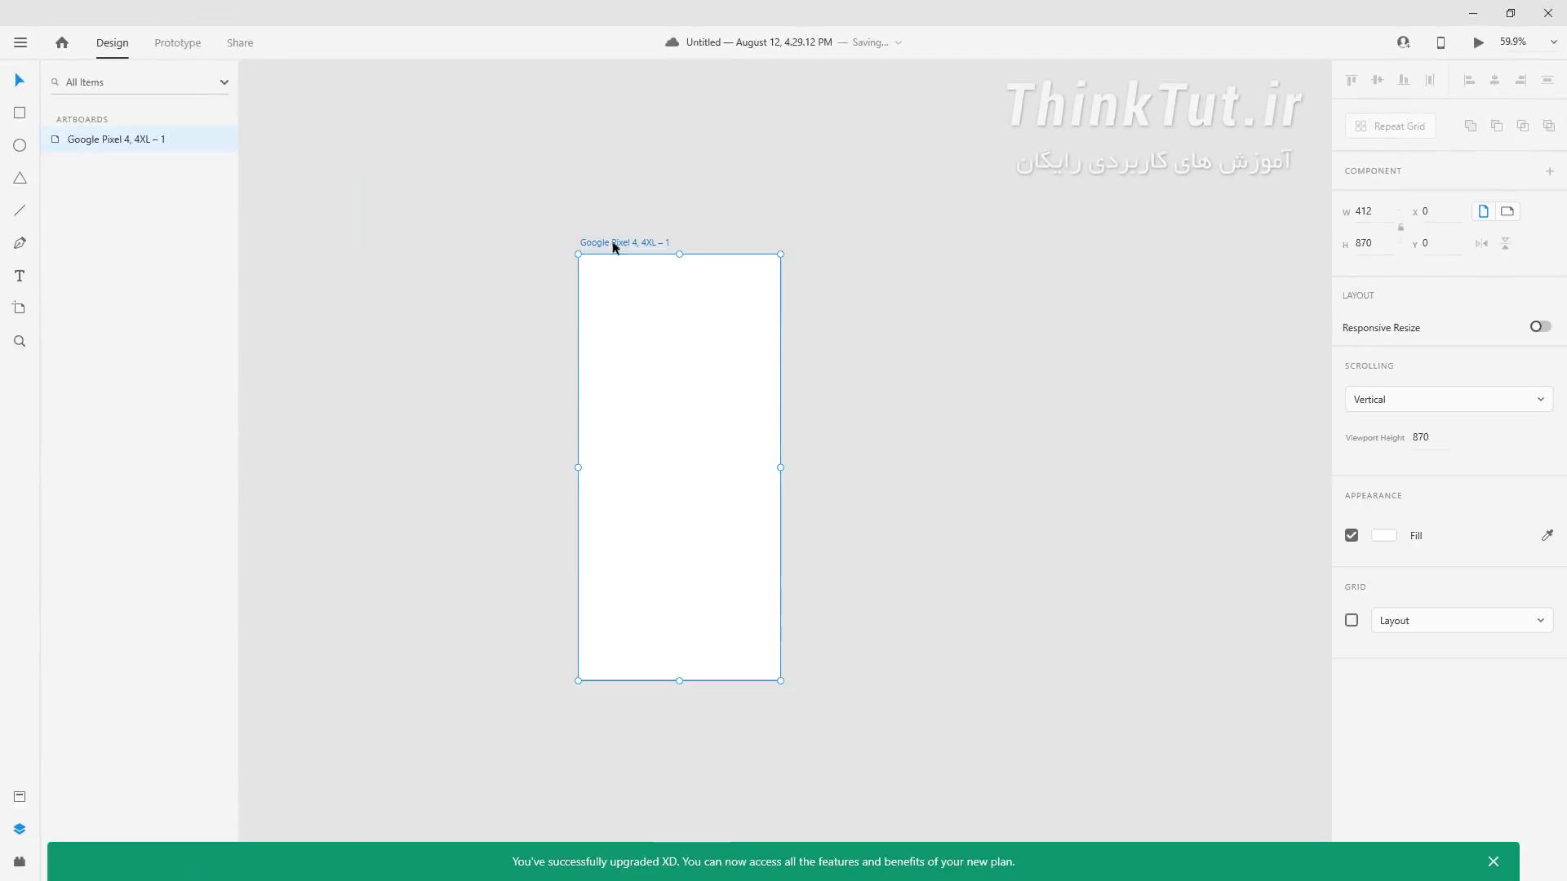
{"action": "left_click", "coordinate": [1385, 536]}
{"action": "left_click_drag", "start_coordinate": [1187, 558], "coordinate": [1112, 601]}
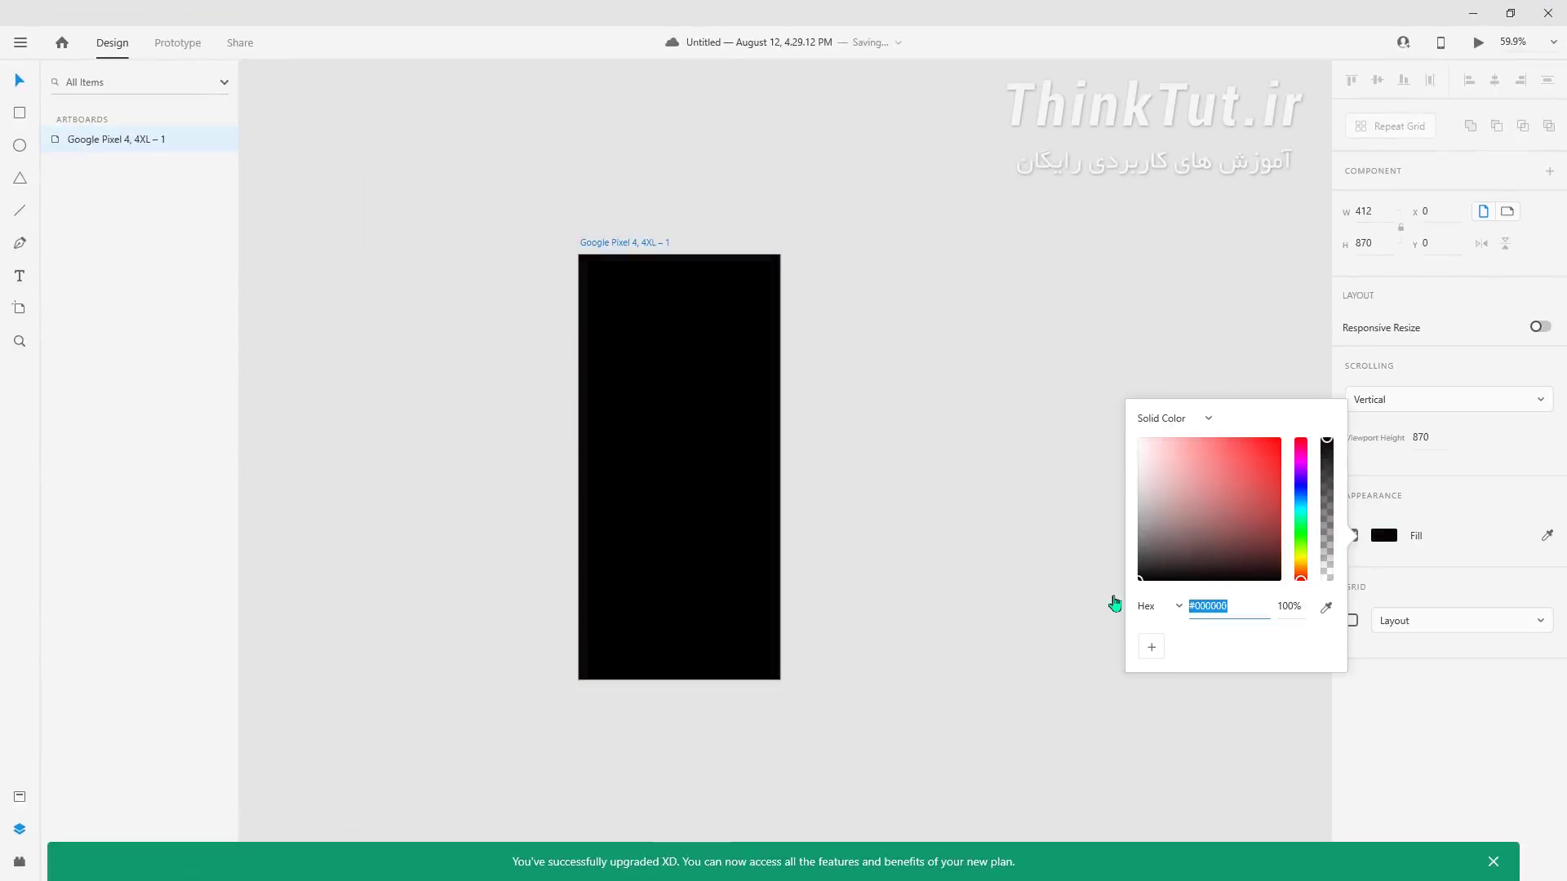
{"action": "left_click", "coordinate": [937, 460]}
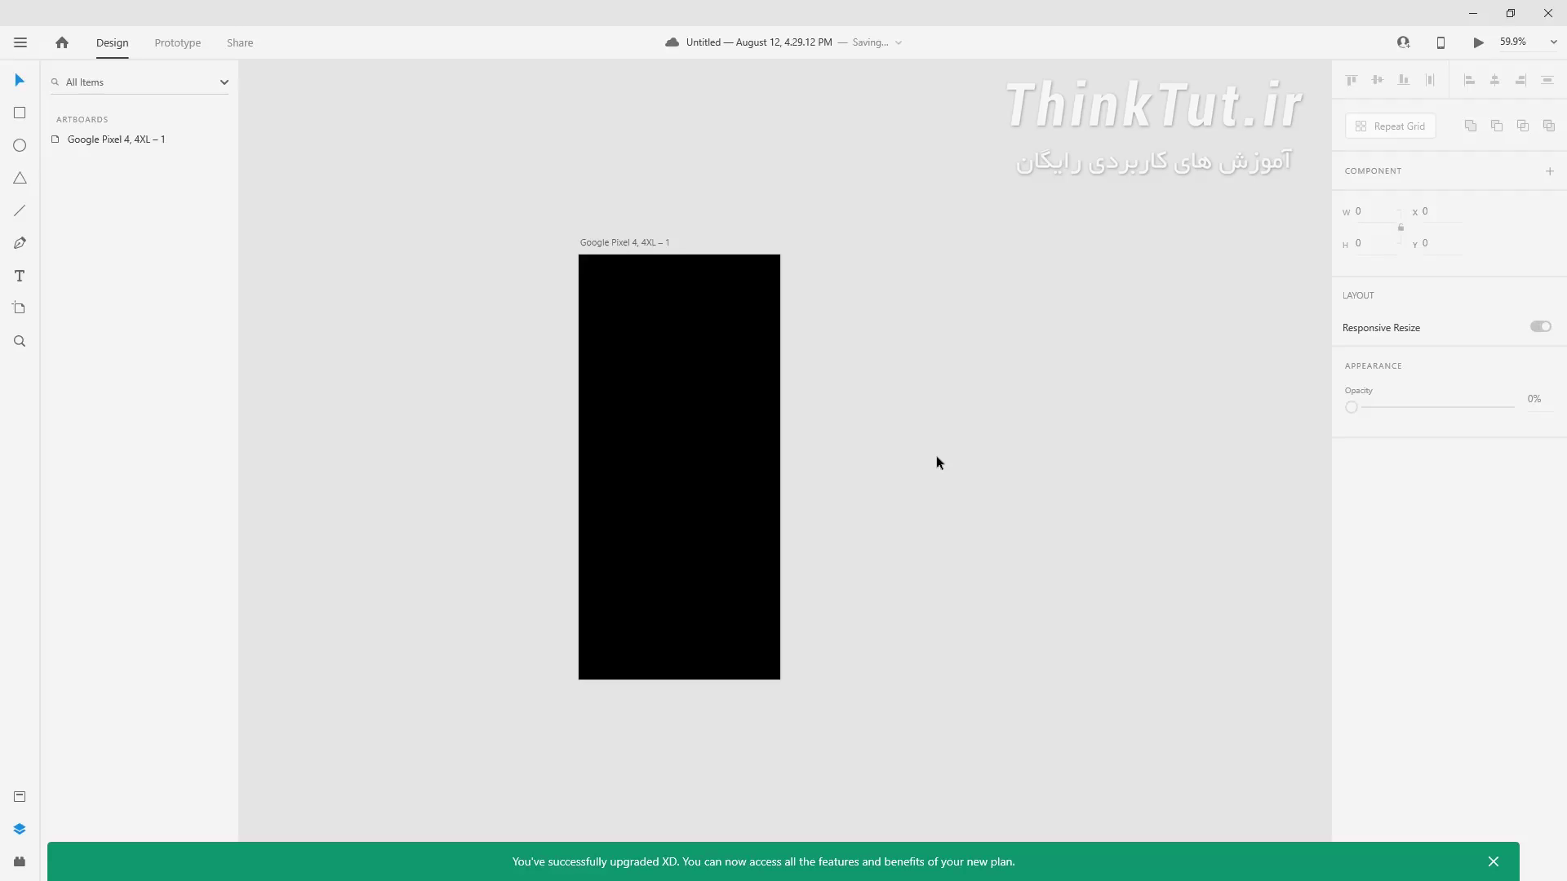
Draw a rectangle in the artboard's lower left, size it to 140 × 250, and lock its aspect ratio
{"action": "left_click", "coordinate": [20, 118]}
{"action": "mouse_move", "coordinate": [600, 488]}
{"action": "left_mouse_down"}
{"action": "mouse_move", "coordinate": [649, 596]}
{"action": "mouse_move", "coordinate": [670, 606]}
{"action": "left_mouse_up"}
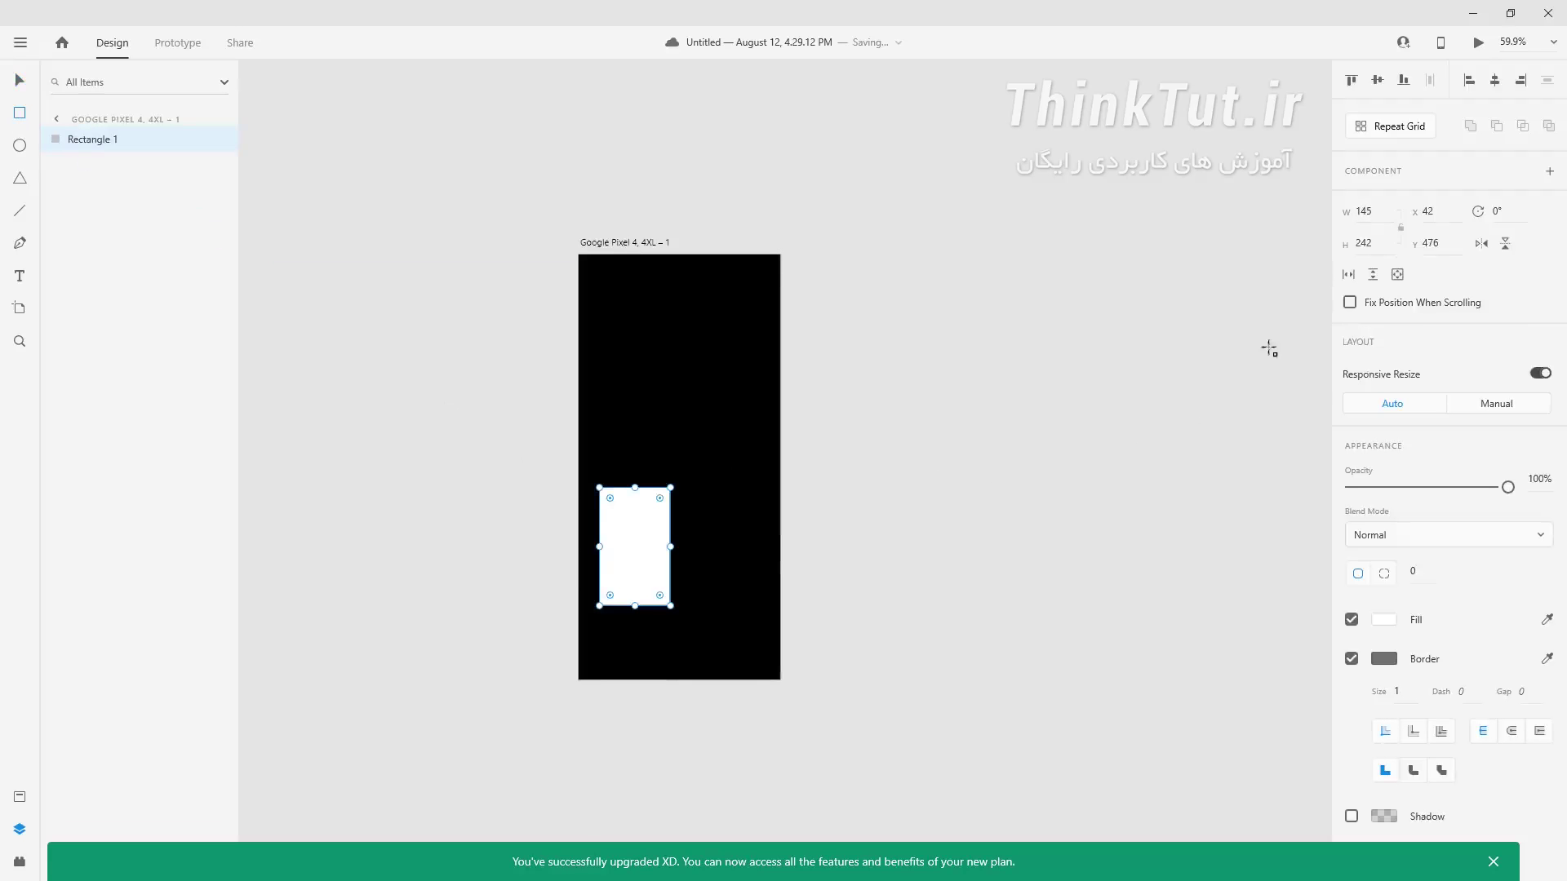
{"action": "left_click", "coordinate": [1364, 211]}
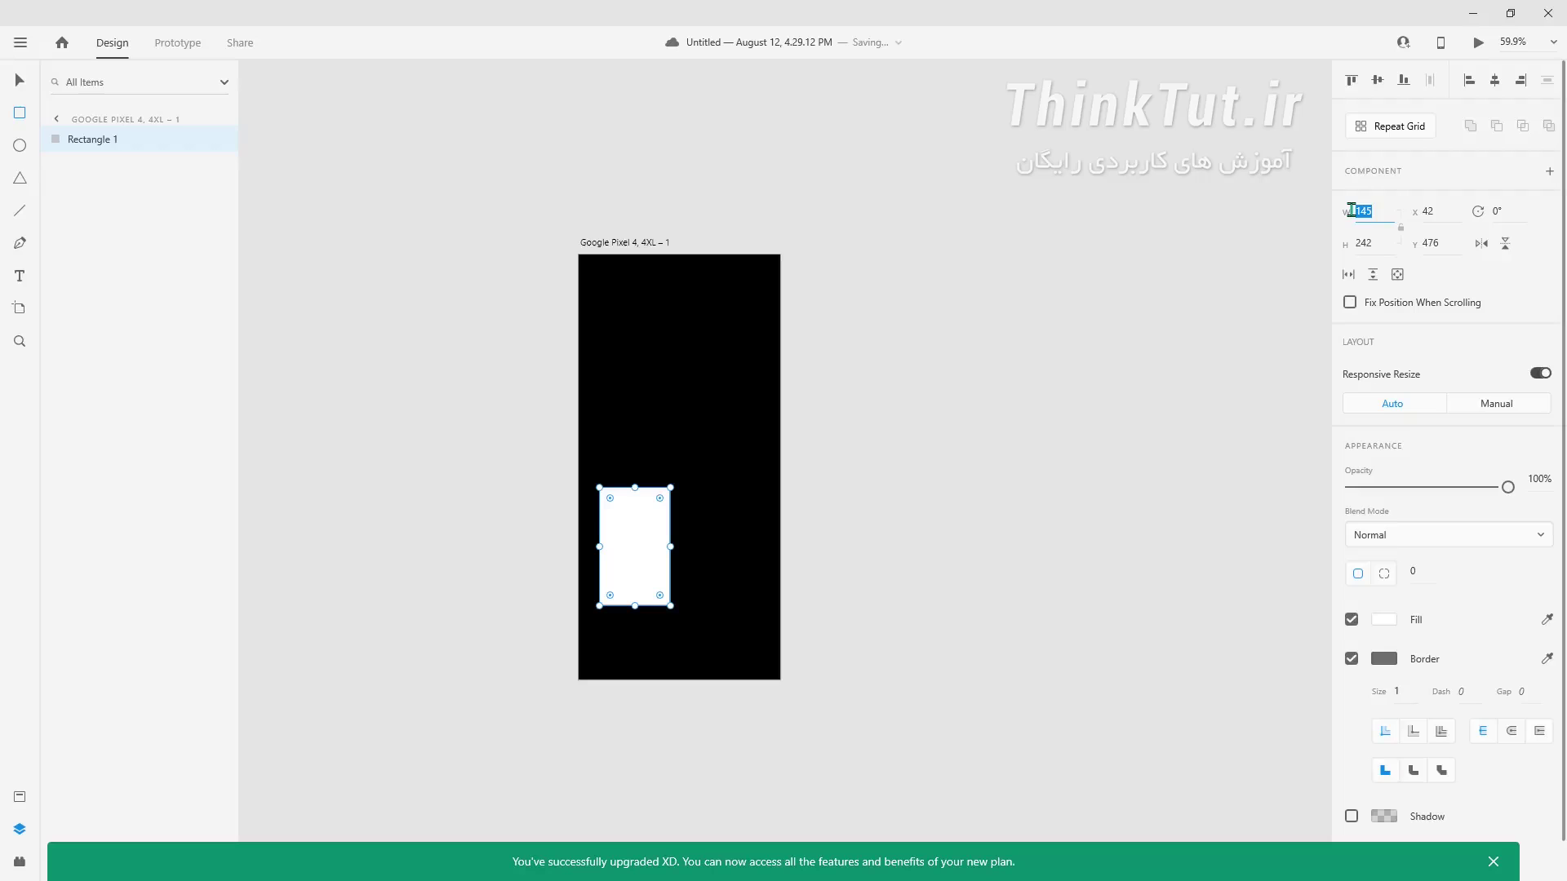
{"action": "type", "text": "1"}
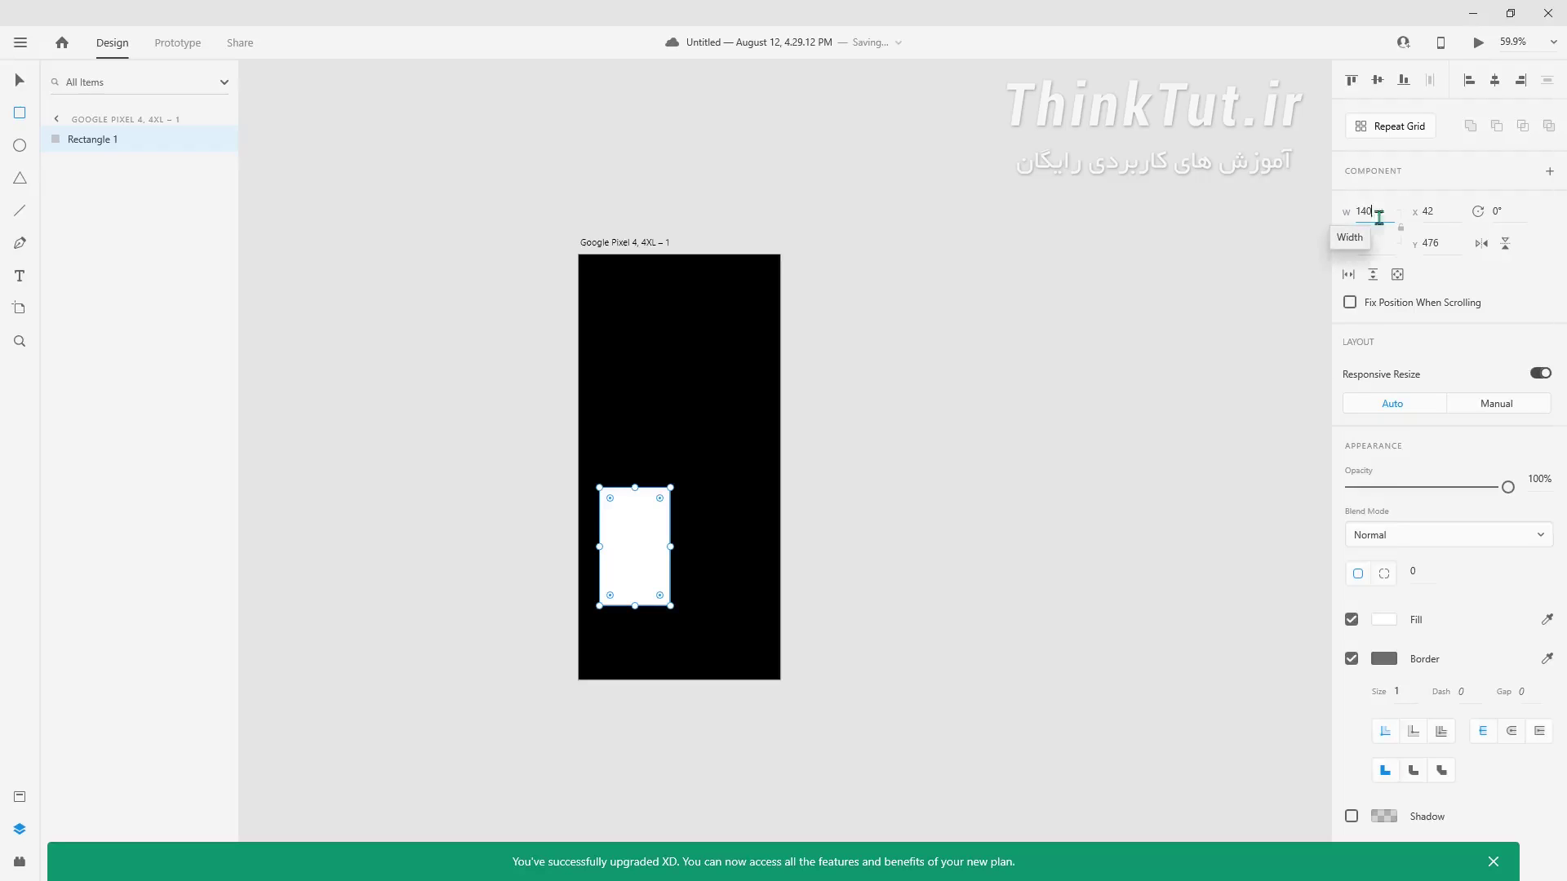
{"action": "left_click", "coordinate": [1375, 241]}
{"action": "left_click_drag", "start_coordinate": [1376, 242], "coordinate": [1356, 245]}
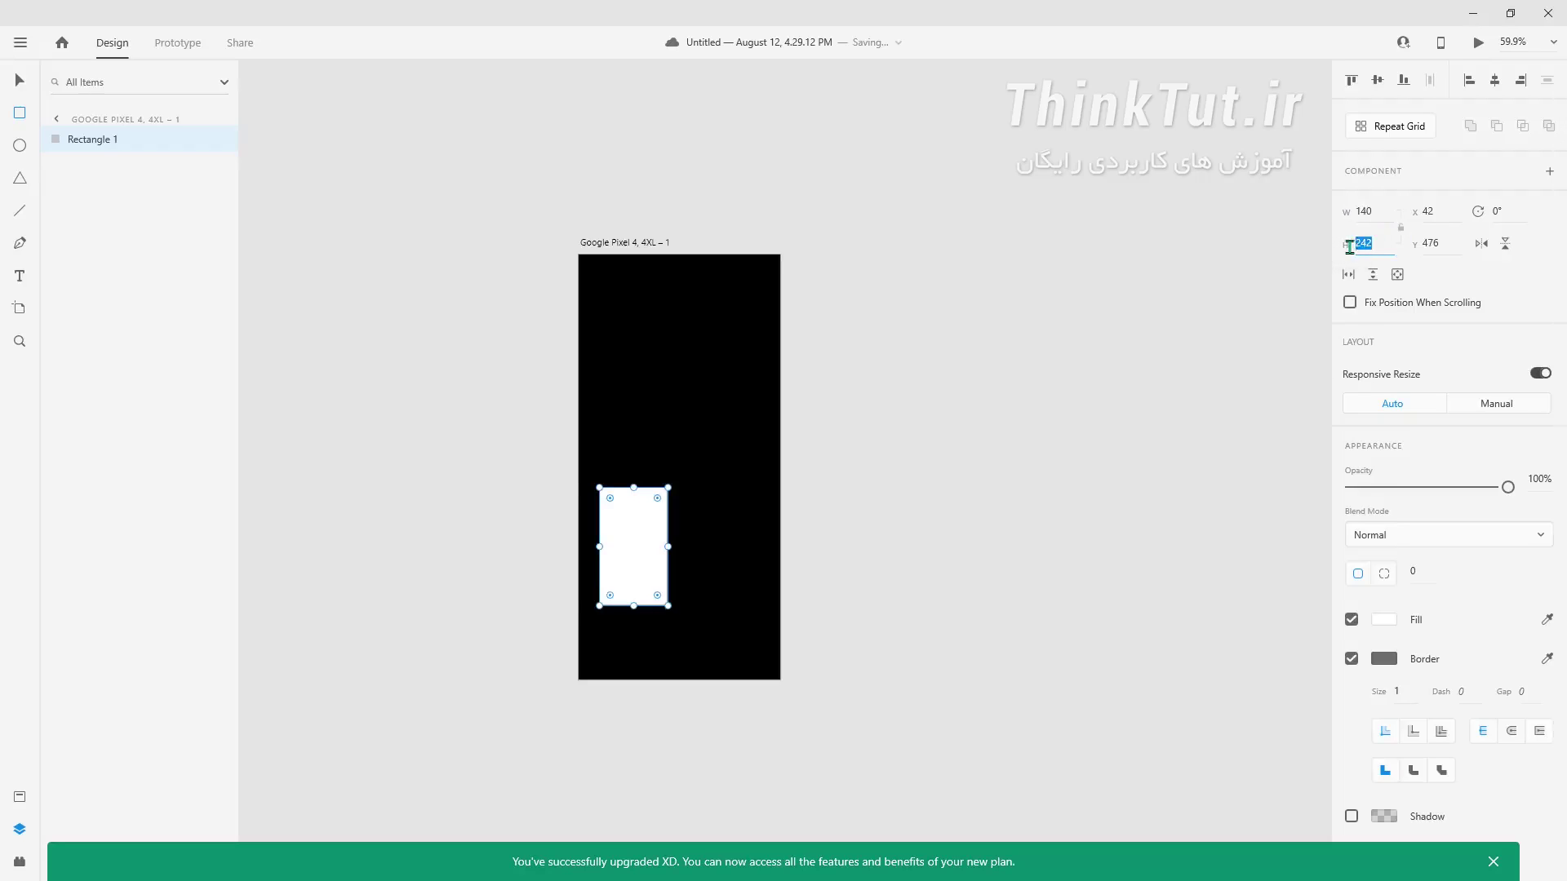
{"action": "type", "text": "250"}
{"action": "key", "text": "Return"}
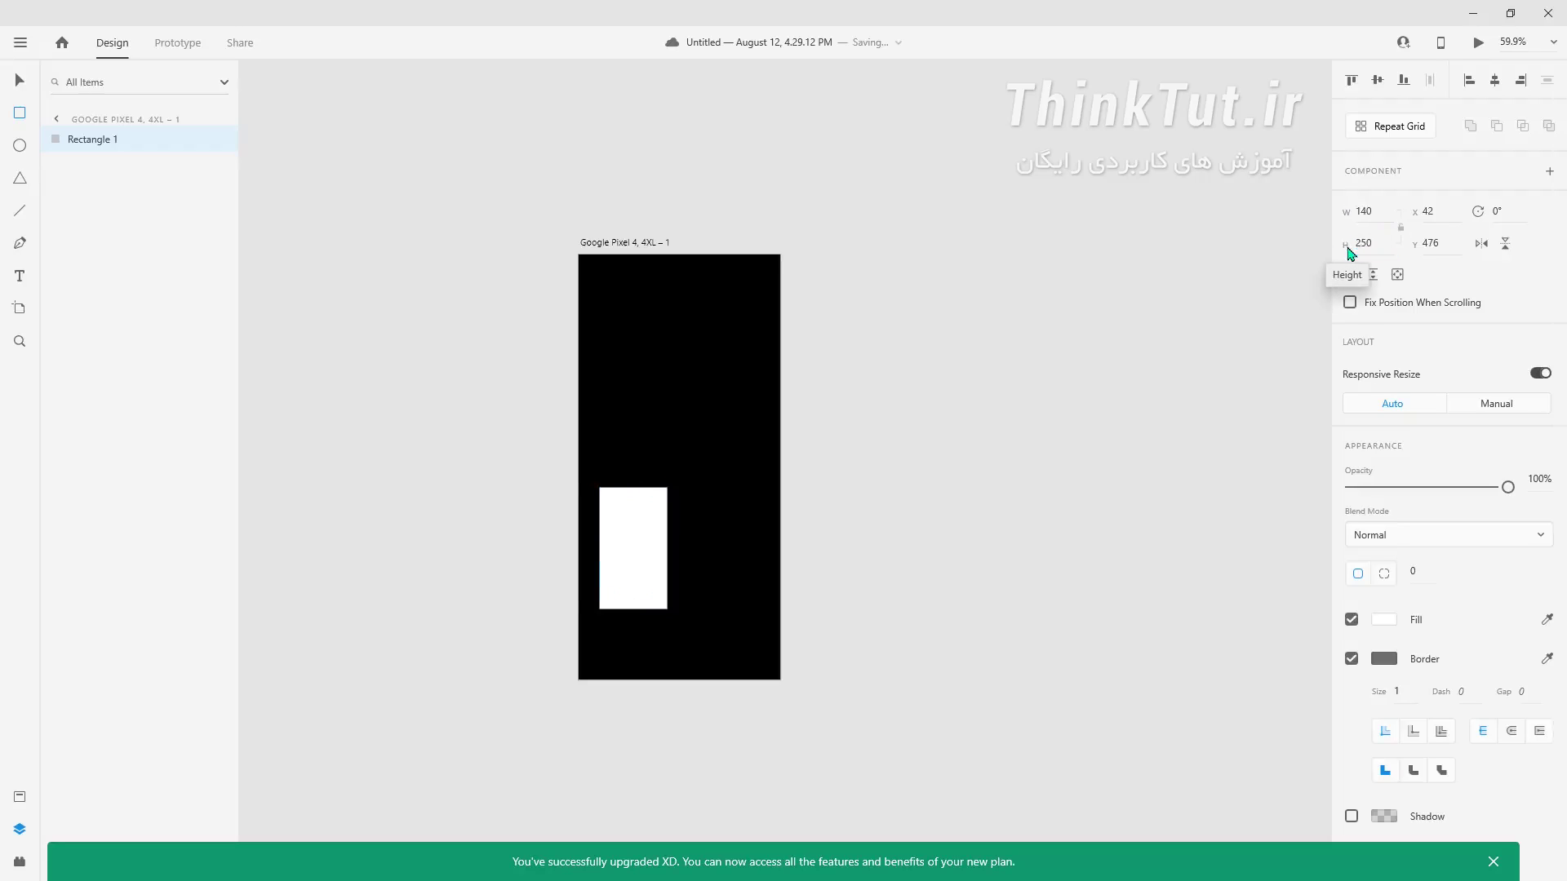
{"action": "left_click", "coordinate": [1402, 230]}
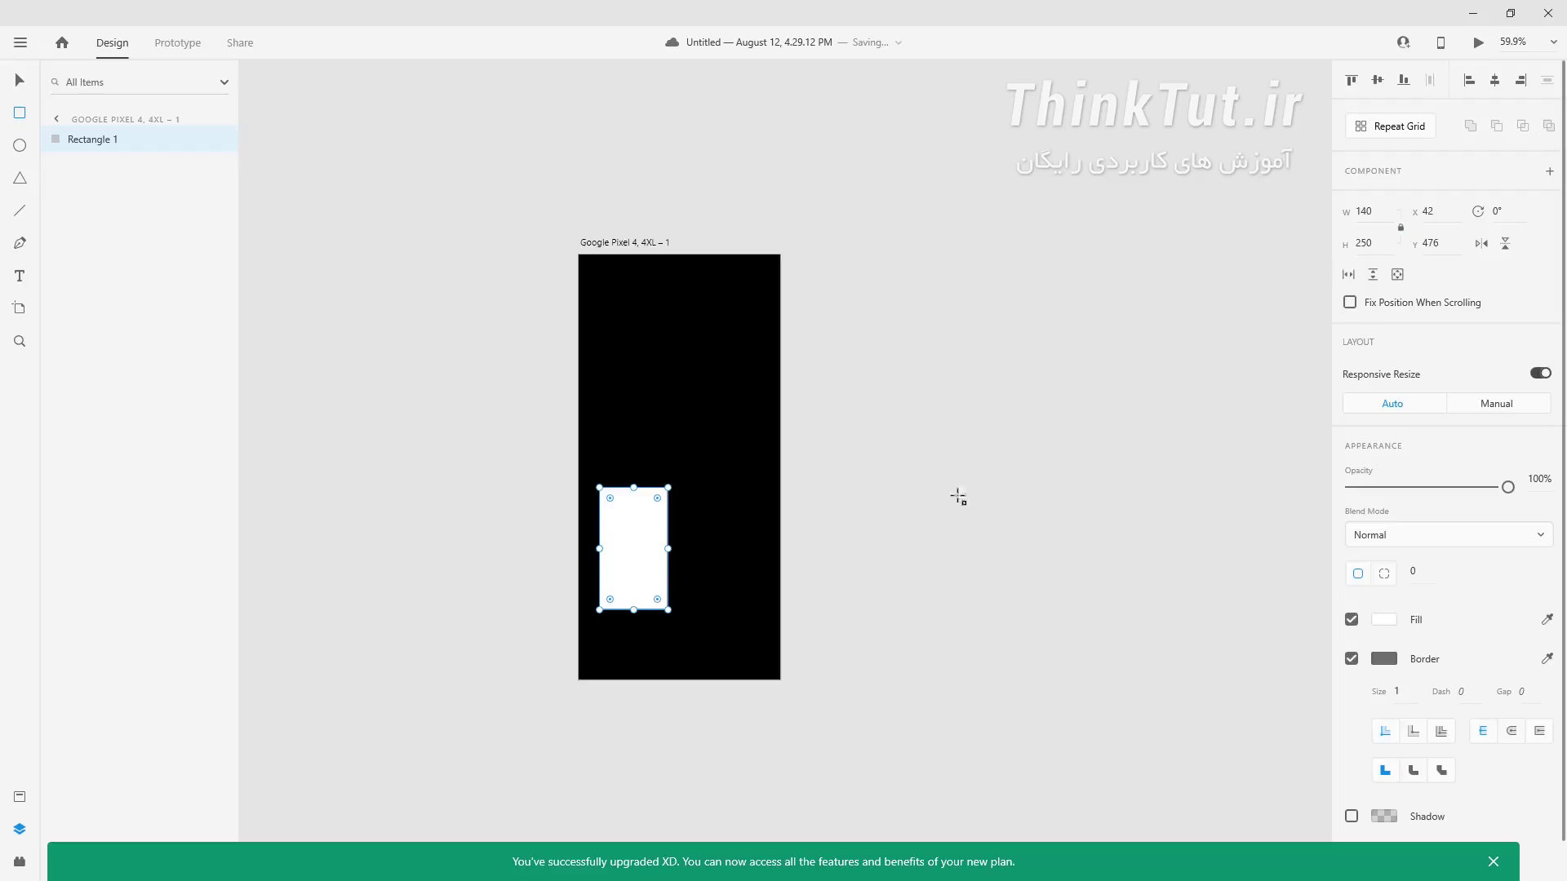
Style the rectangle with a corner radius of 10, no border and a shadow
{"action": "scroll", "coordinate": [642, 539], "scroll_direction": "up", "scroll_amount": 5}
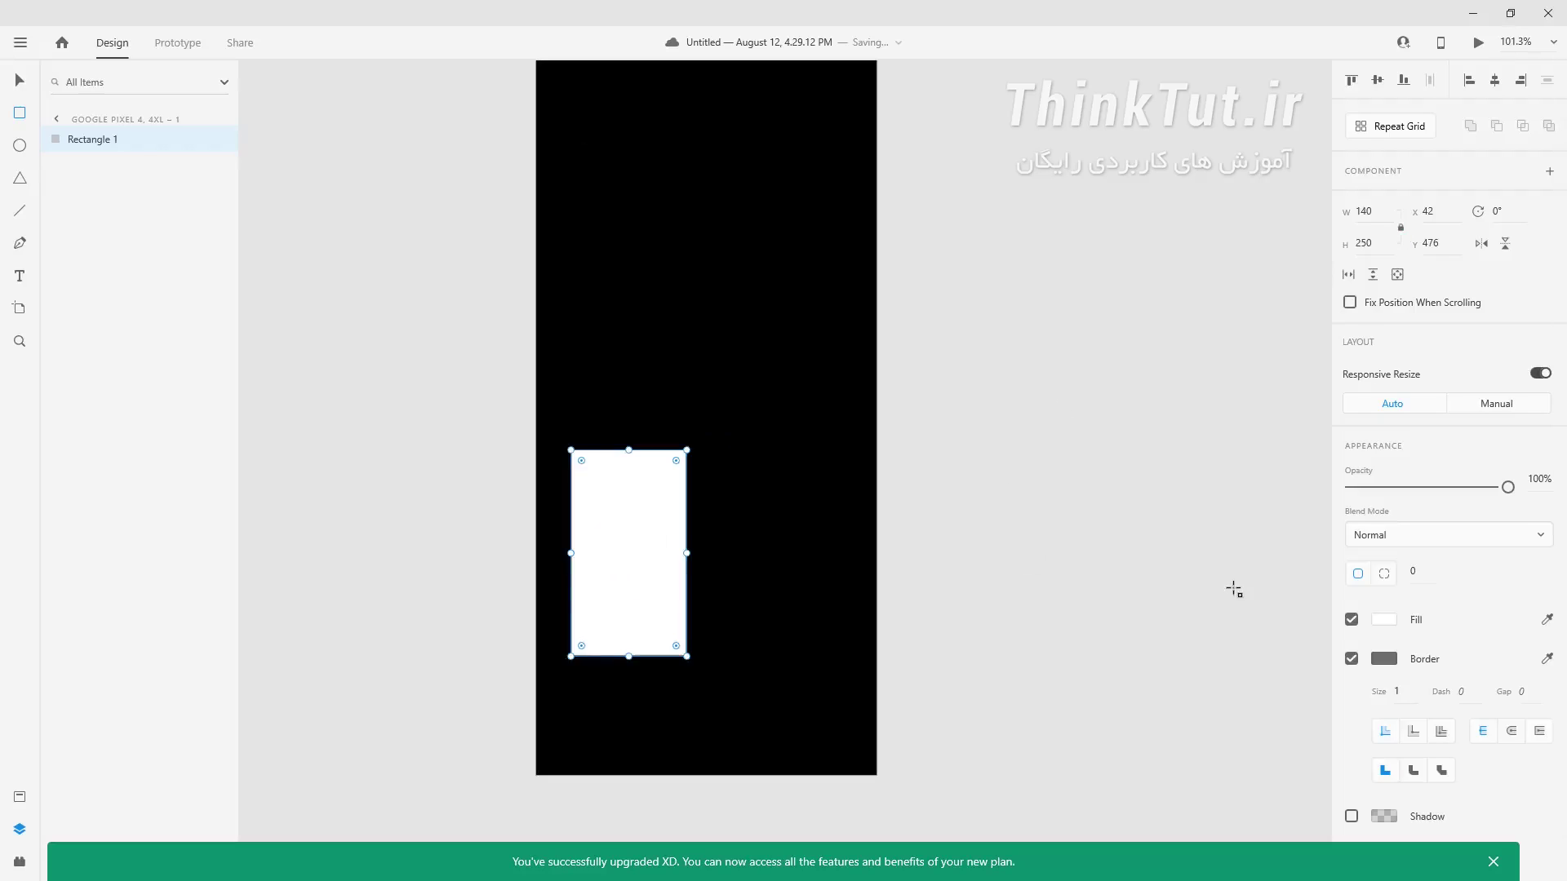
{"action": "left_click", "coordinate": [1394, 573]}
{"action": "type", "text": "10"}
{"action": "key", "text": "Return"}
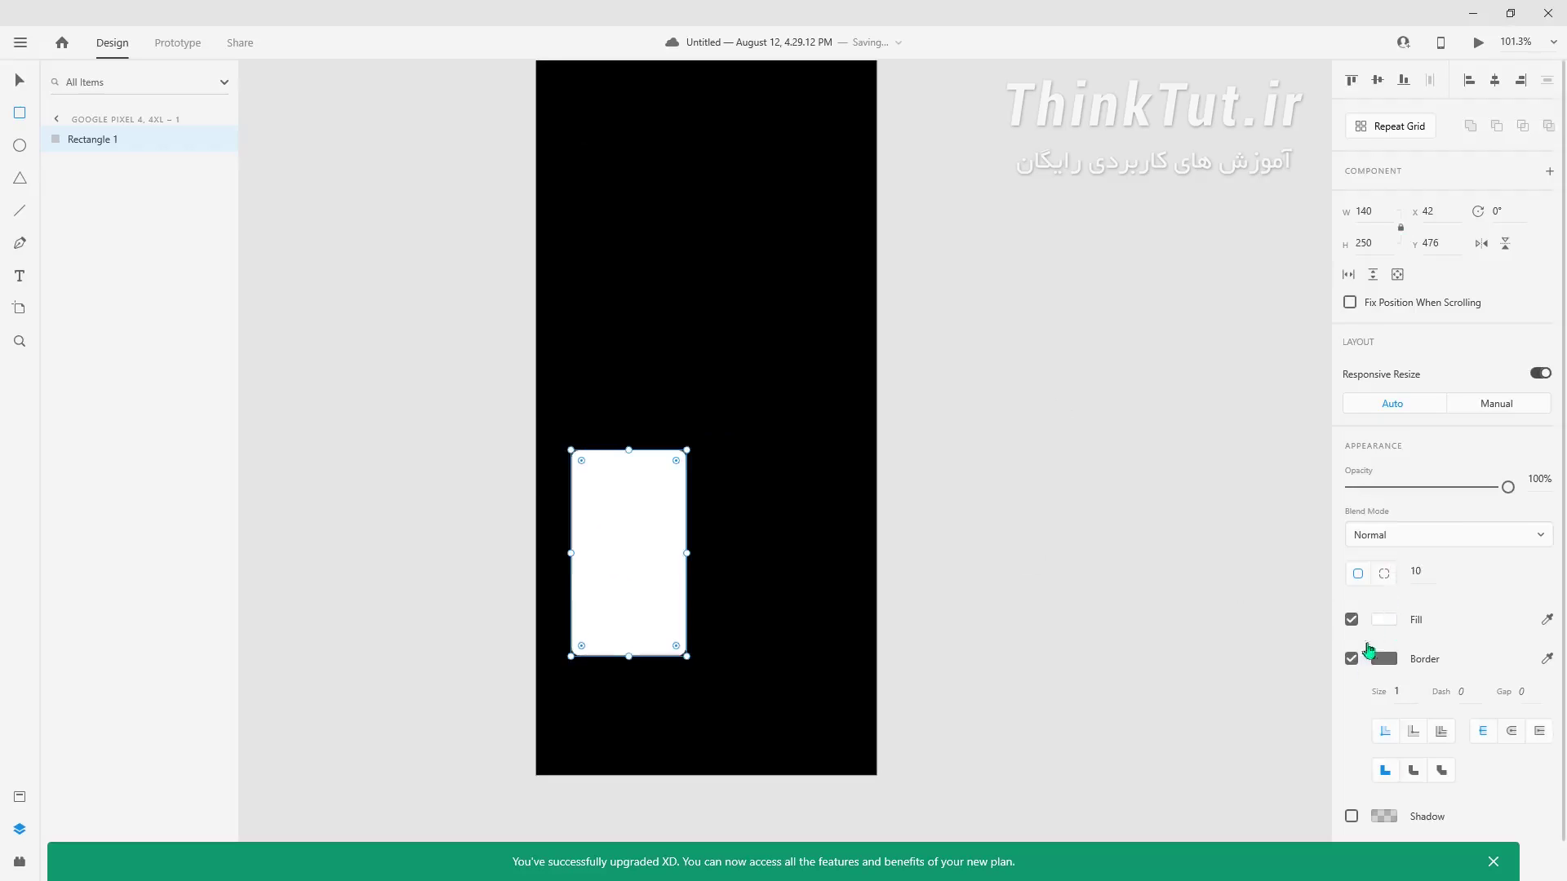
{"action": "left_click", "coordinate": [1351, 659]}
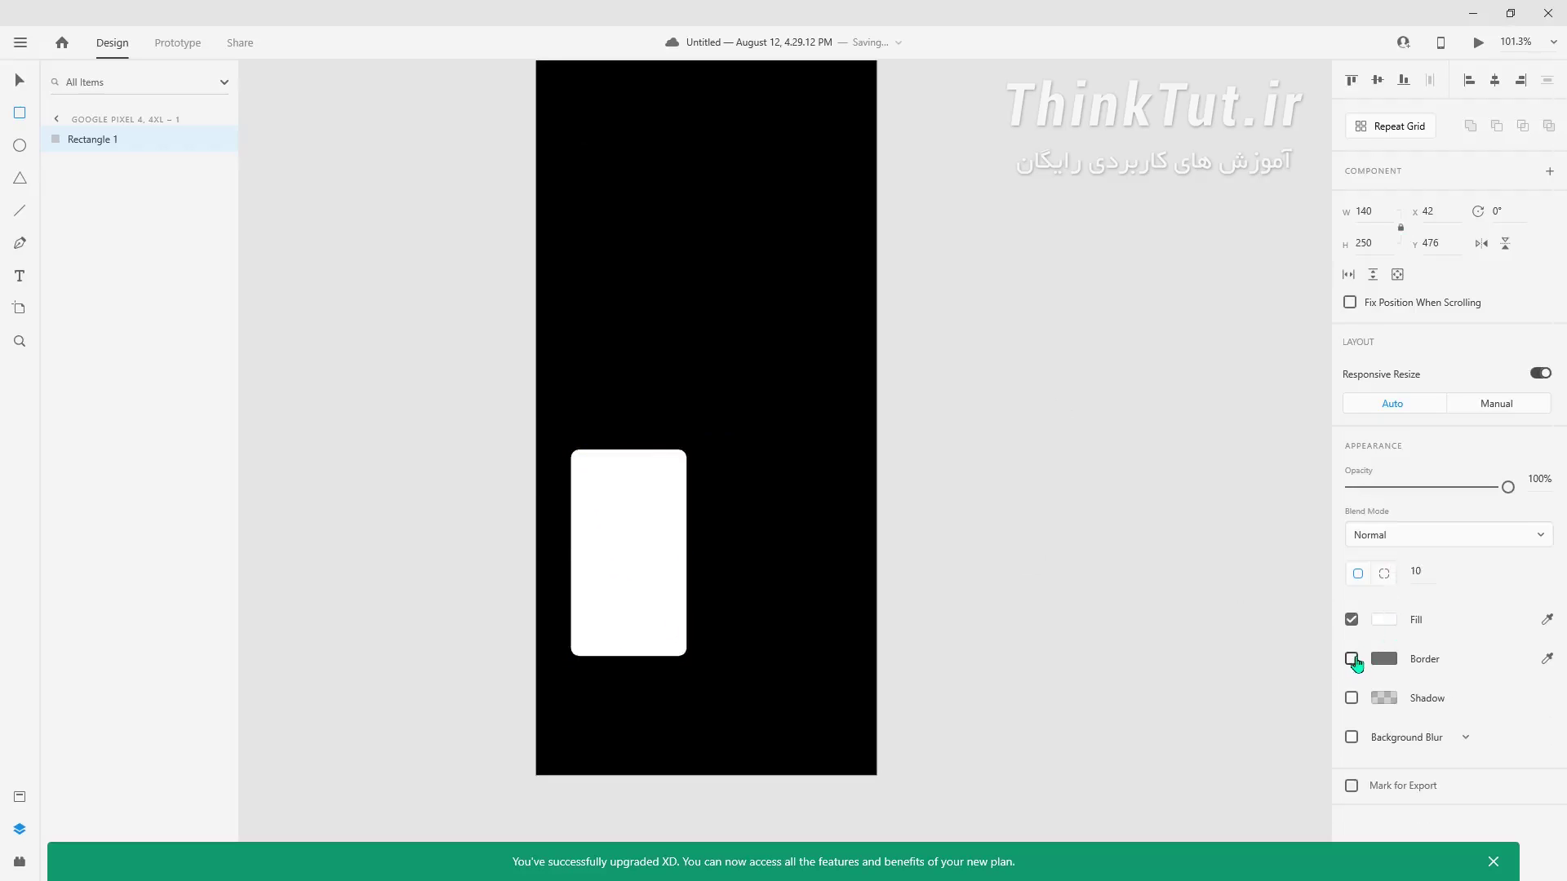
{"action": "left_click", "coordinate": [1352, 698]}
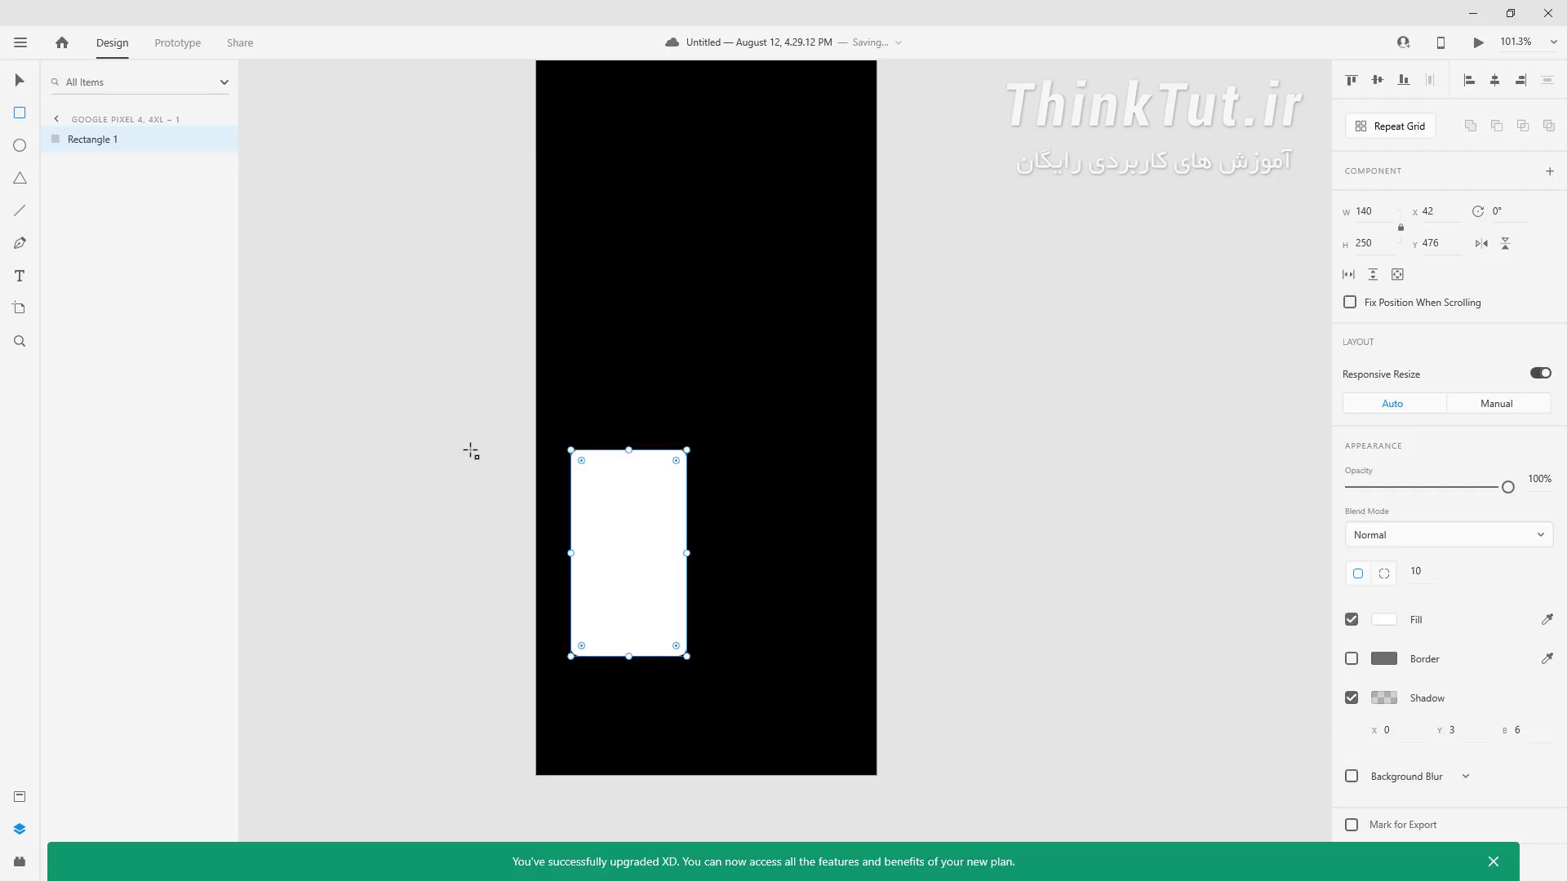
Move the rectangle down to about X 46, Y 533, and place a duplicate to its right, stacked behind the original
{"action": "left_click", "coordinate": [19, 80]}
{"action": "left_click_drag", "start_coordinate": [647, 545], "coordinate": [651, 595]}
{"action": "key", "text": "alt"}
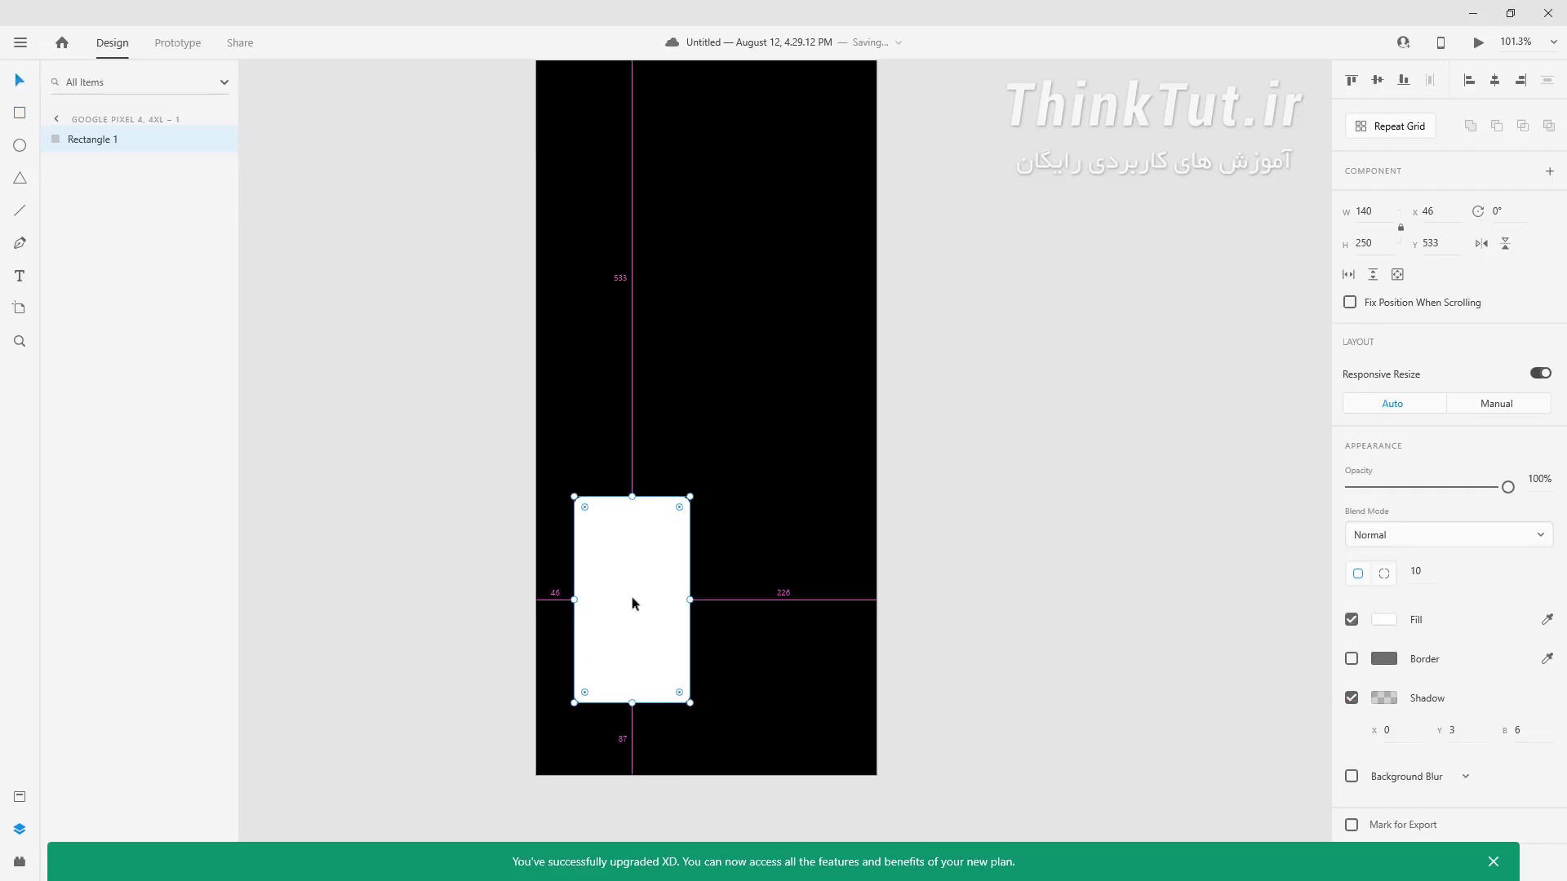
{"action": "left_click_drag", "start_coordinate": [632, 600], "coordinate": [703, 644]}
{"action": "left_click_drag", "start_coordinate": [127, 145], "coordinate": [112, 179]}
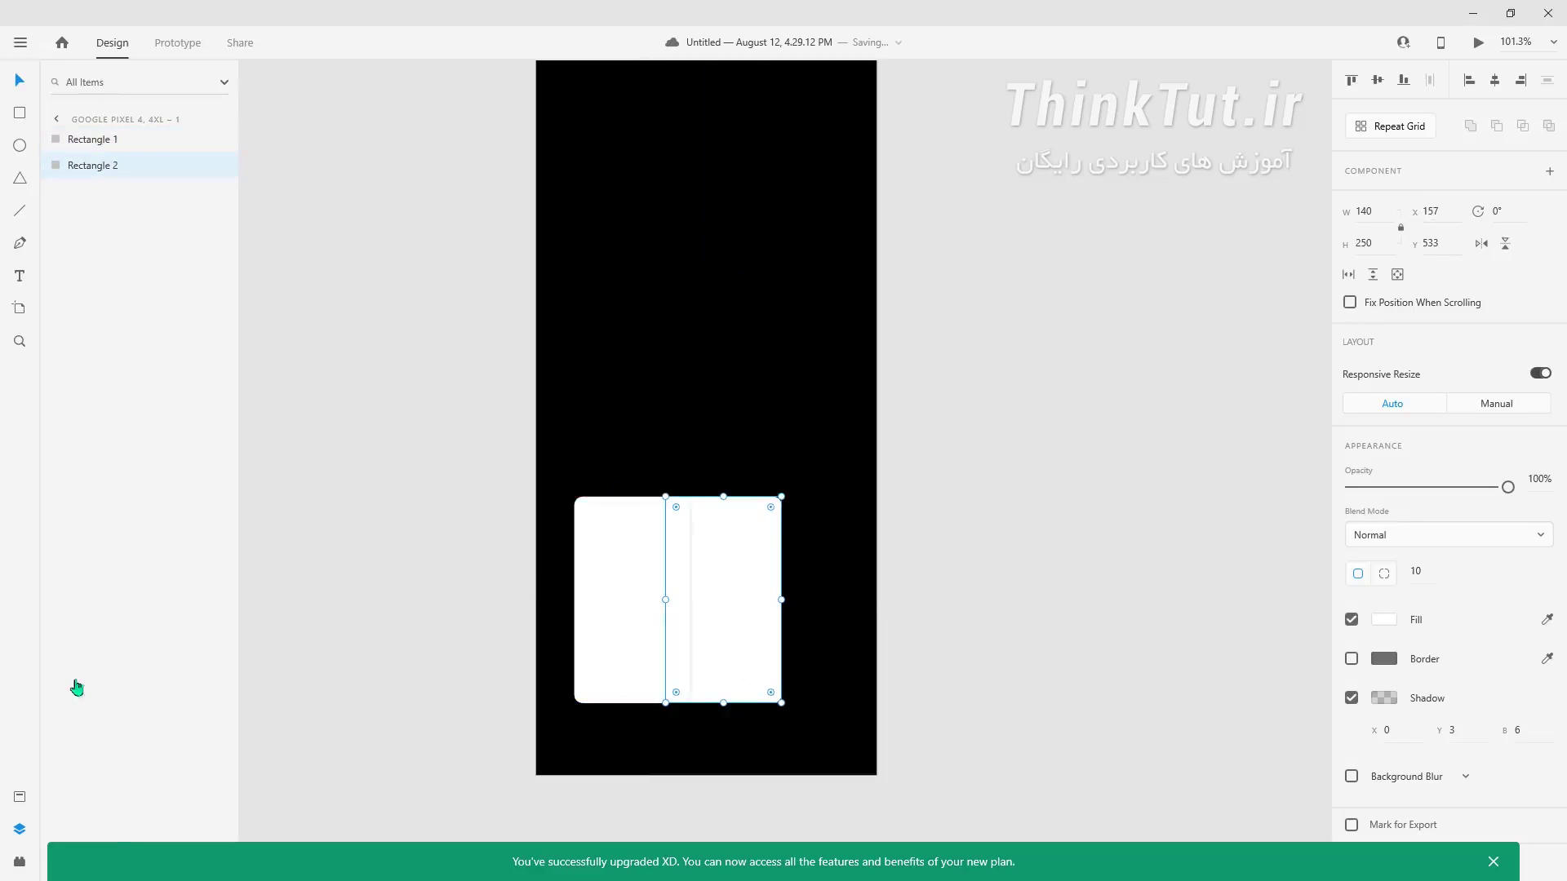
Set the duplicate's width to 110 and center it vertically behind the first rectangle, at about X 131, Y 560
{"action": "left_click_drag", "start_coordinate": [751, 612], "coordinate": [747, 617]}
{"action": "left_click", "coordinate": [1384, 218]}
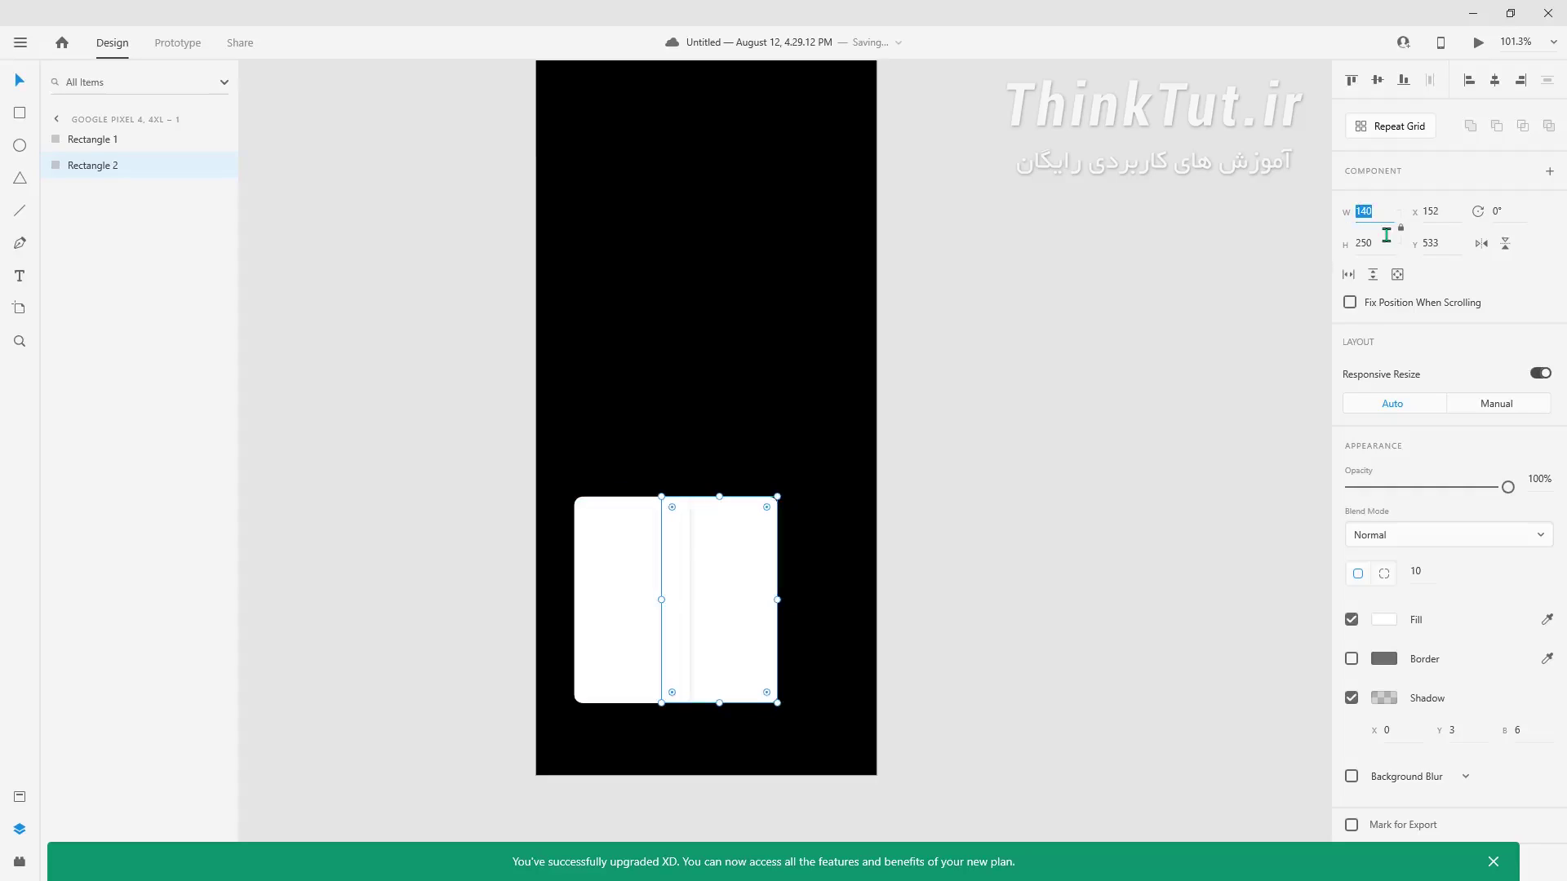
{"action": "type", "text": "1"}
{"action": "key", "text": "Return"}
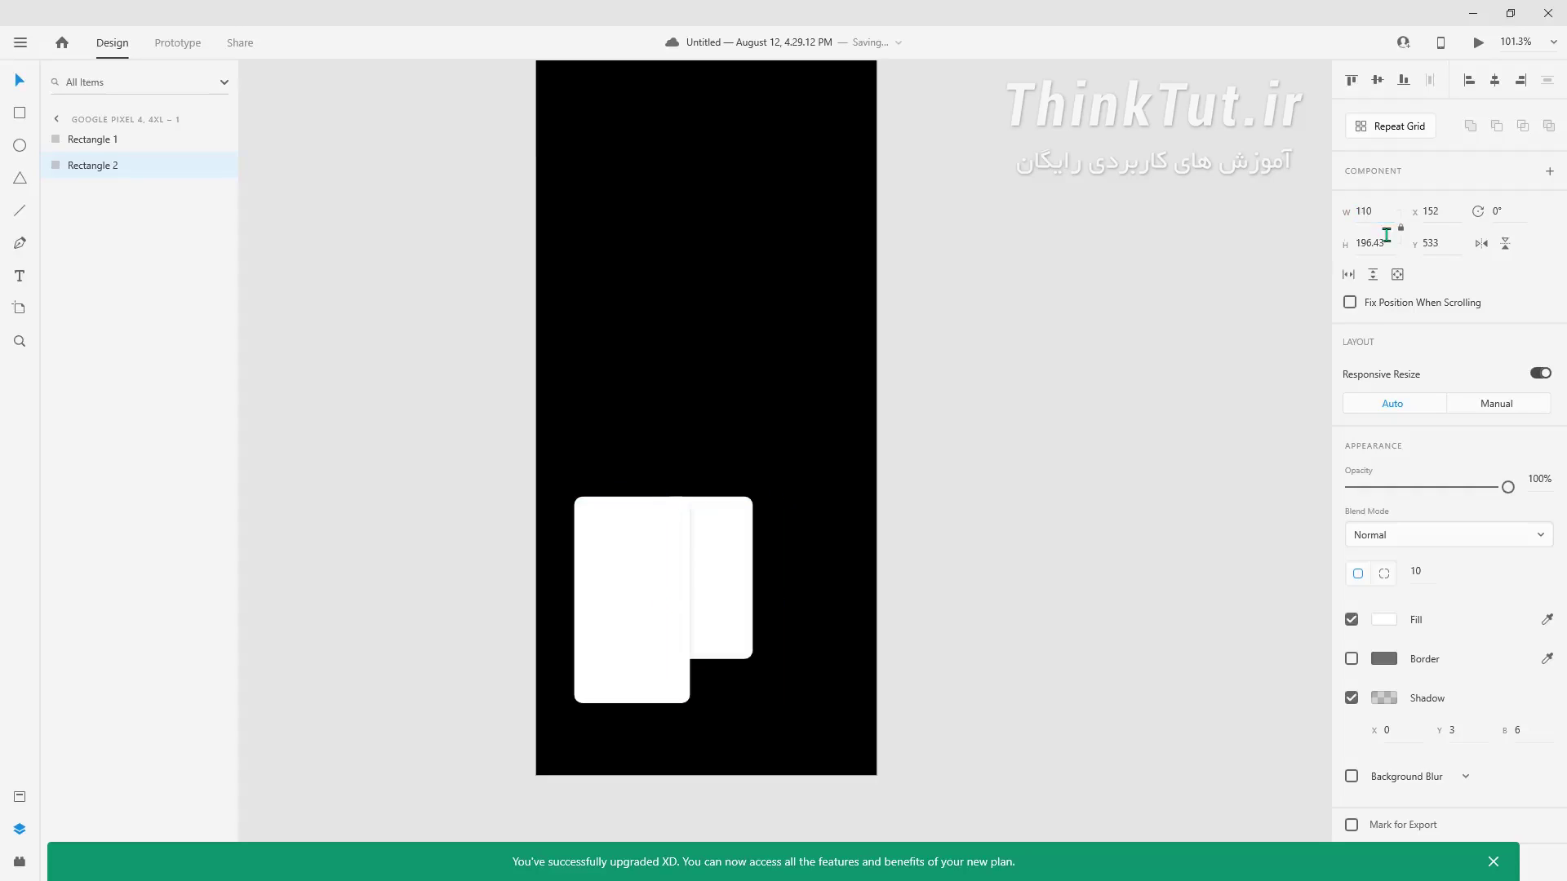
{"action": "left_click_drag", "start_coordinate": [687, 568], "coordinate": [715, 532]}
Duplicate the second rectangle to the right with a width of 80, placed at about X 201, Y 587 behind the other two
{"action": "scroll", "coordinate": [714, 579], "scroll_direction": "up", "scroll_amount": 5}
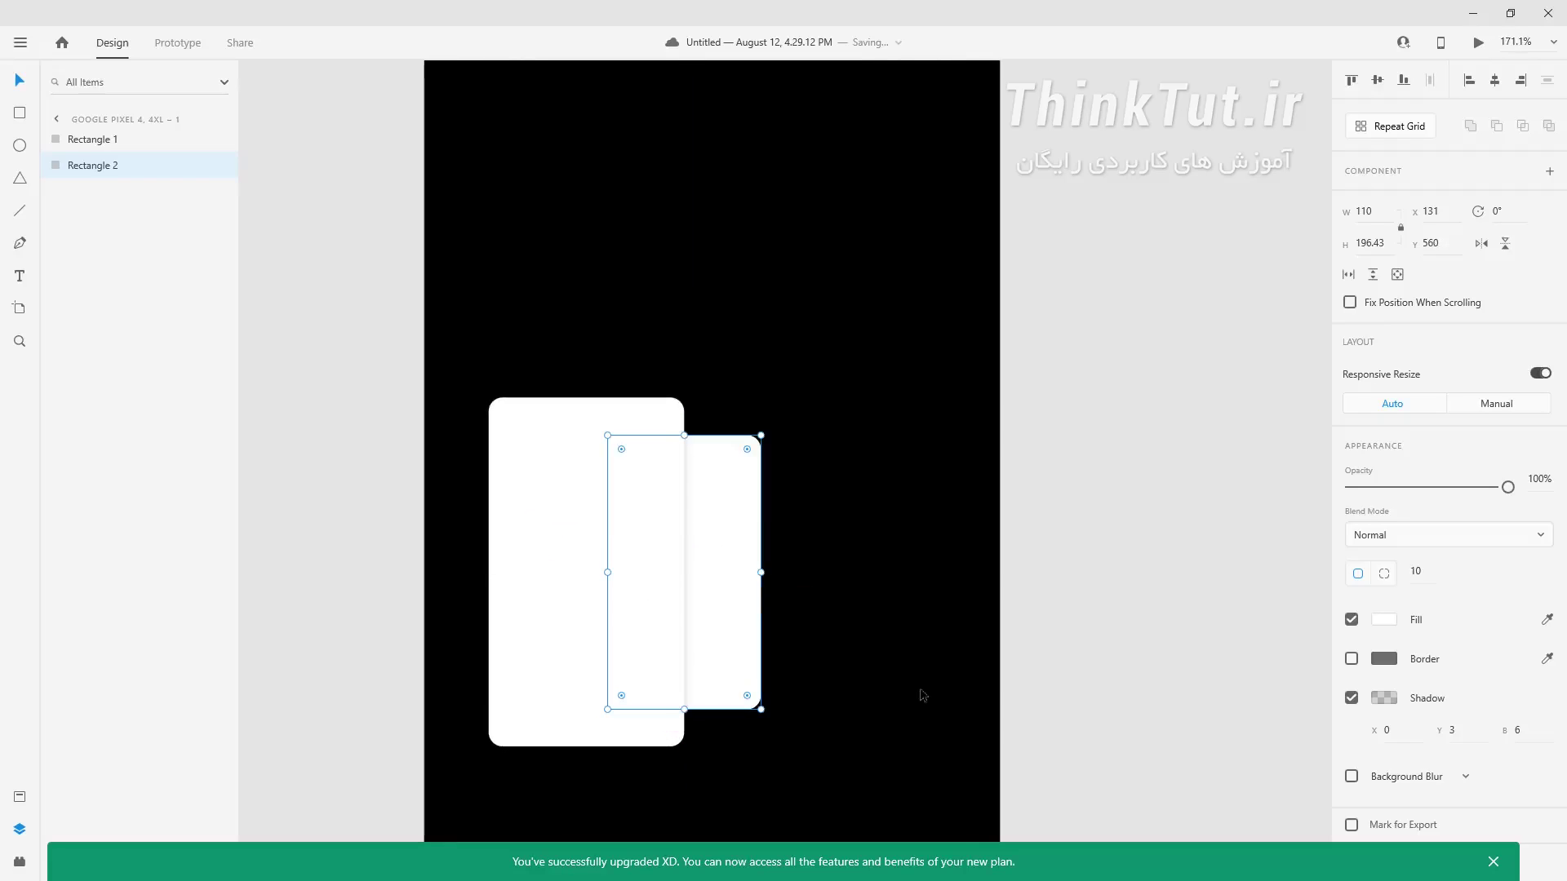
{"action": "left_click_drag", "start_coordinate": [724, 601], "coordinate": [834, 603]}
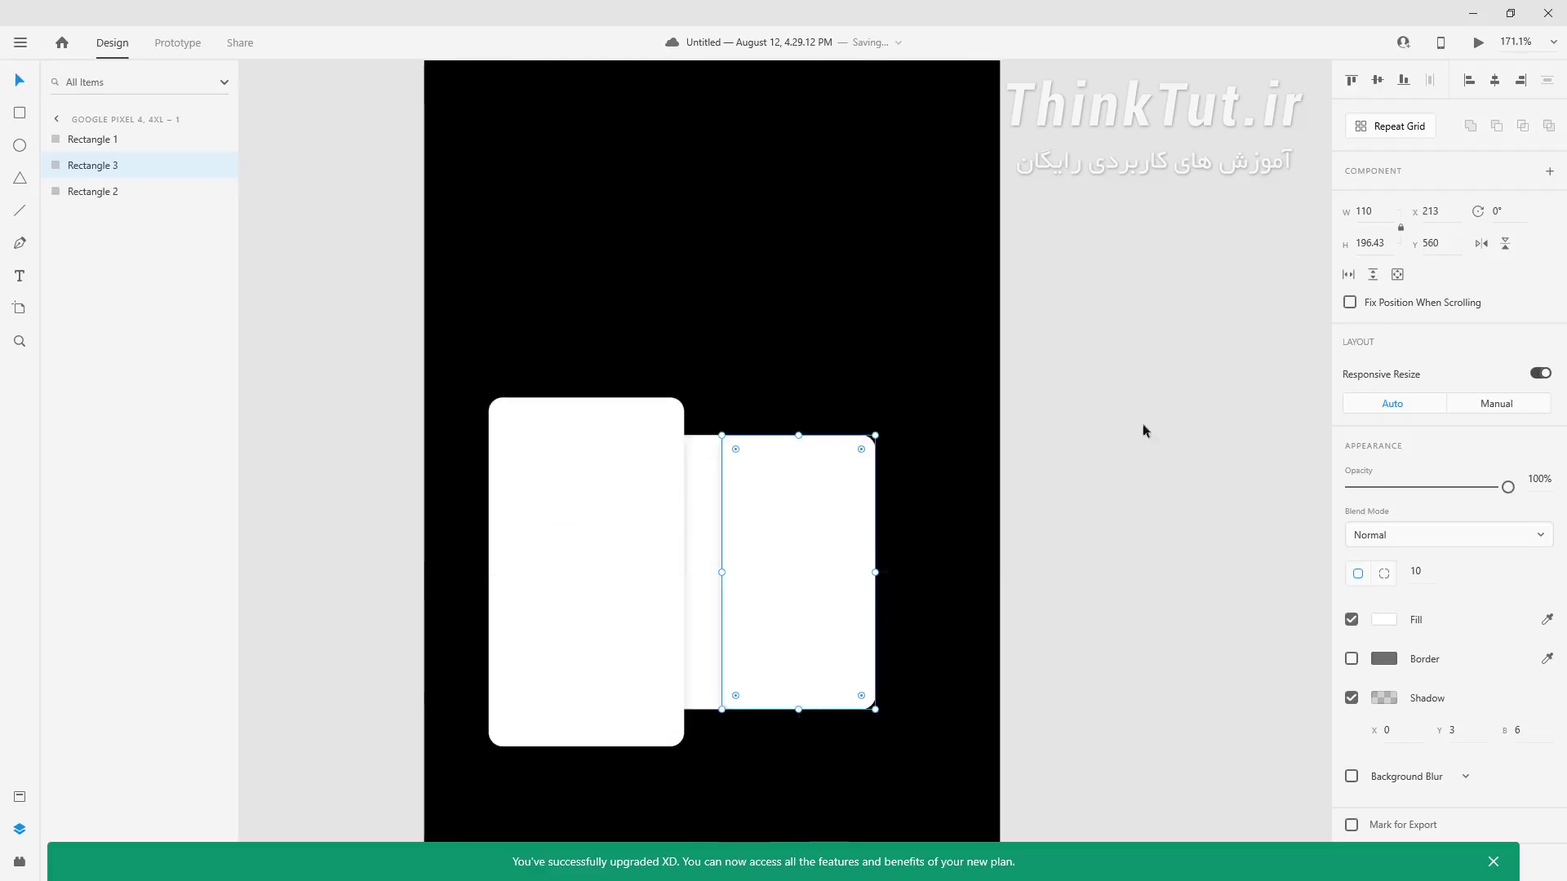
{"action": "left_click", "coordinate": [1362, 210]}
{"action": "type", "text": "80"}
{"action": "key", "text": "Return"}
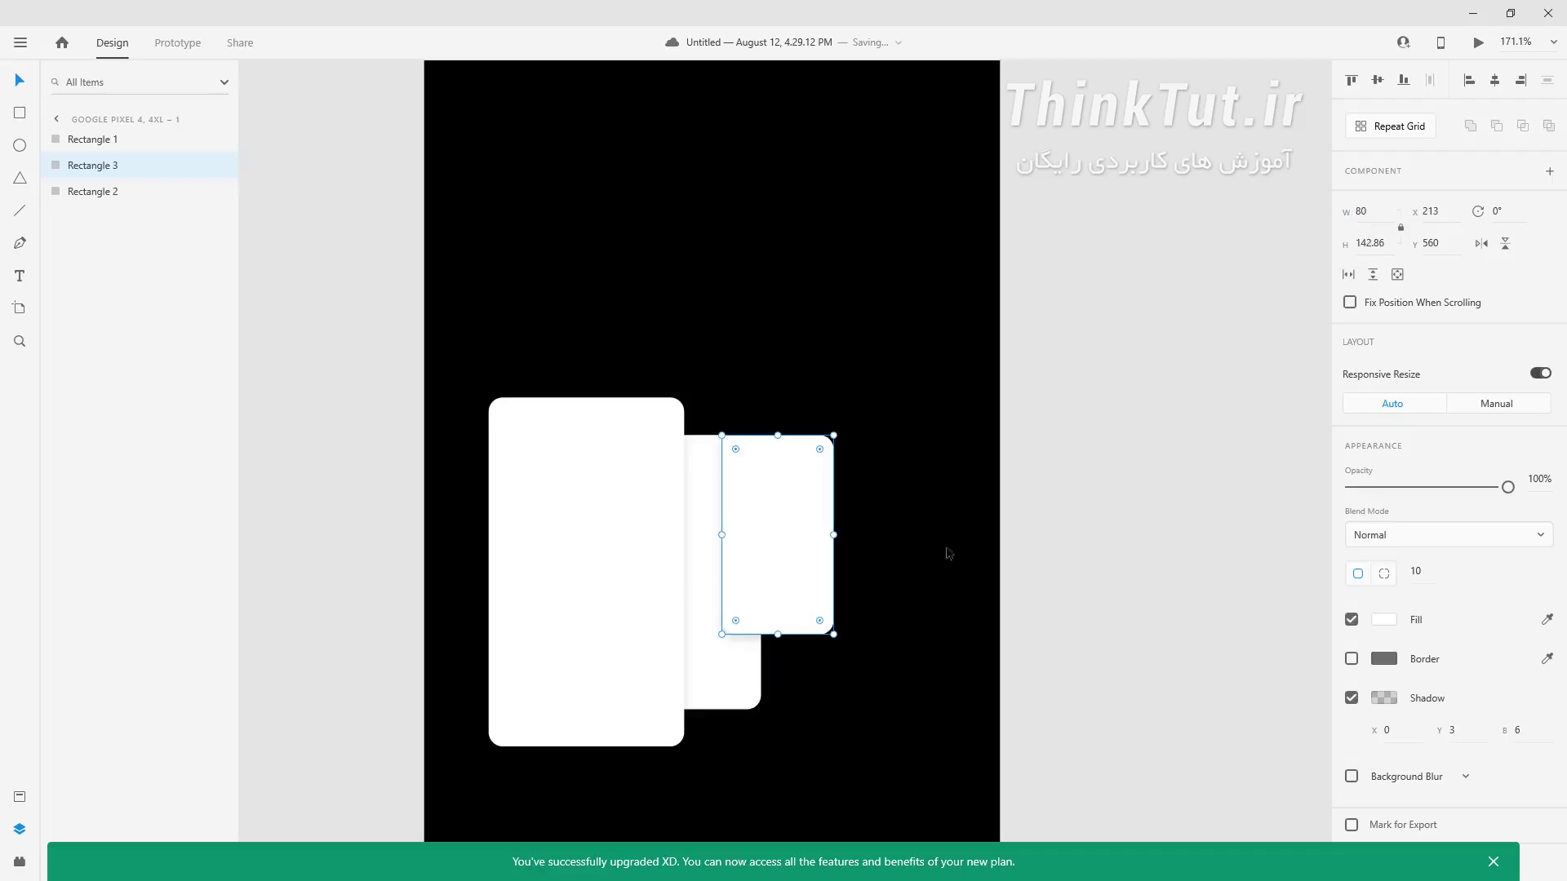
{"action": "left_click_drag", "start_coordinate": [795, 540], "coordinate": [775, 577]}
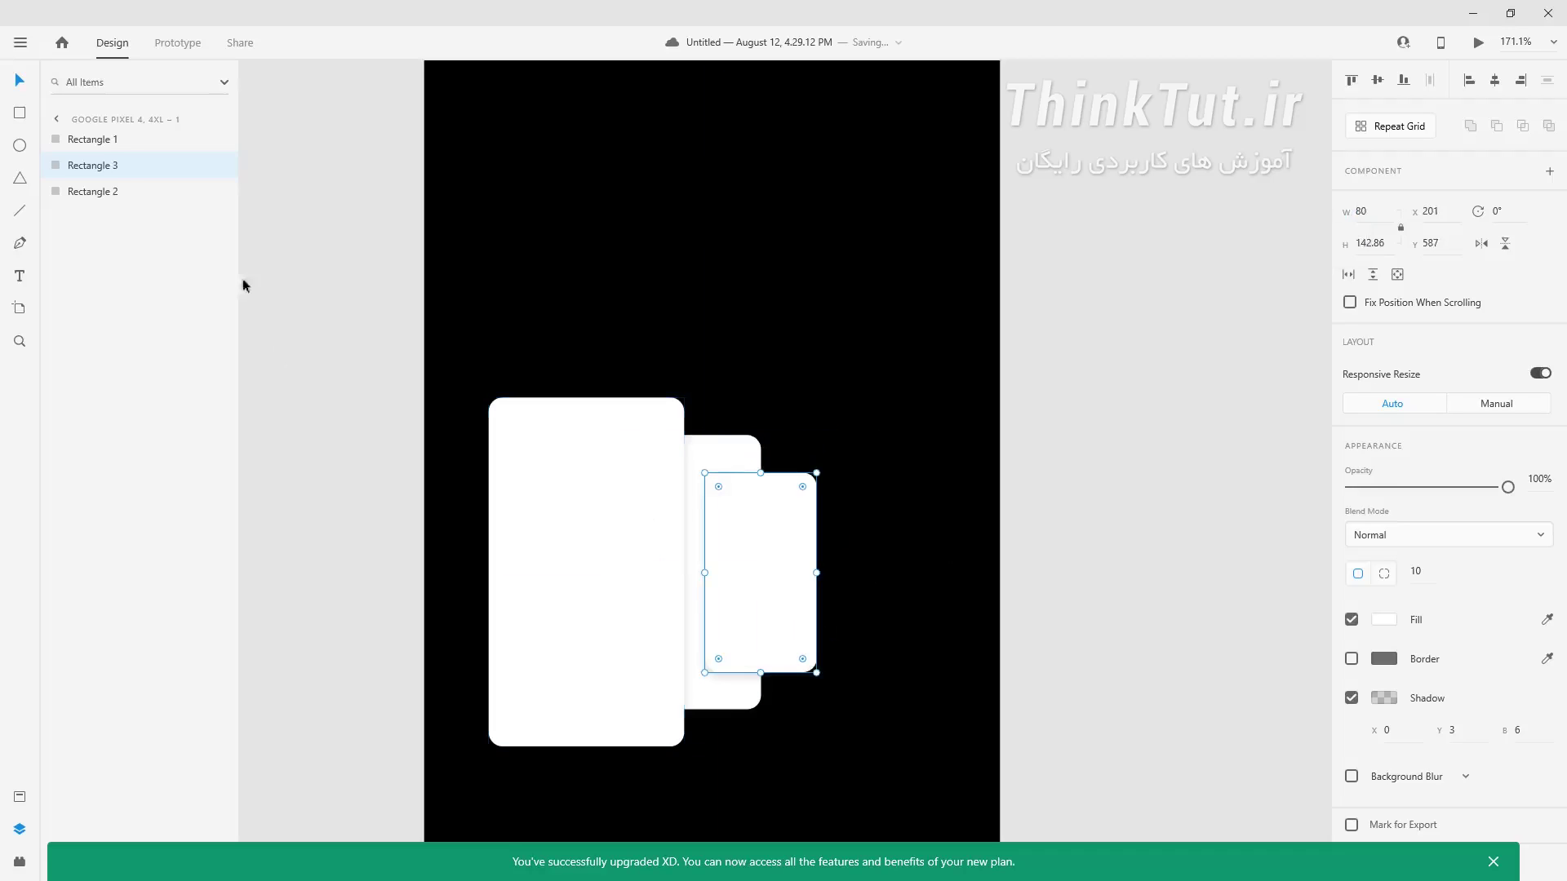
{"action": "left_click_drag", "start_coordinate": [110, 164], "coordinate": [105, 199]}
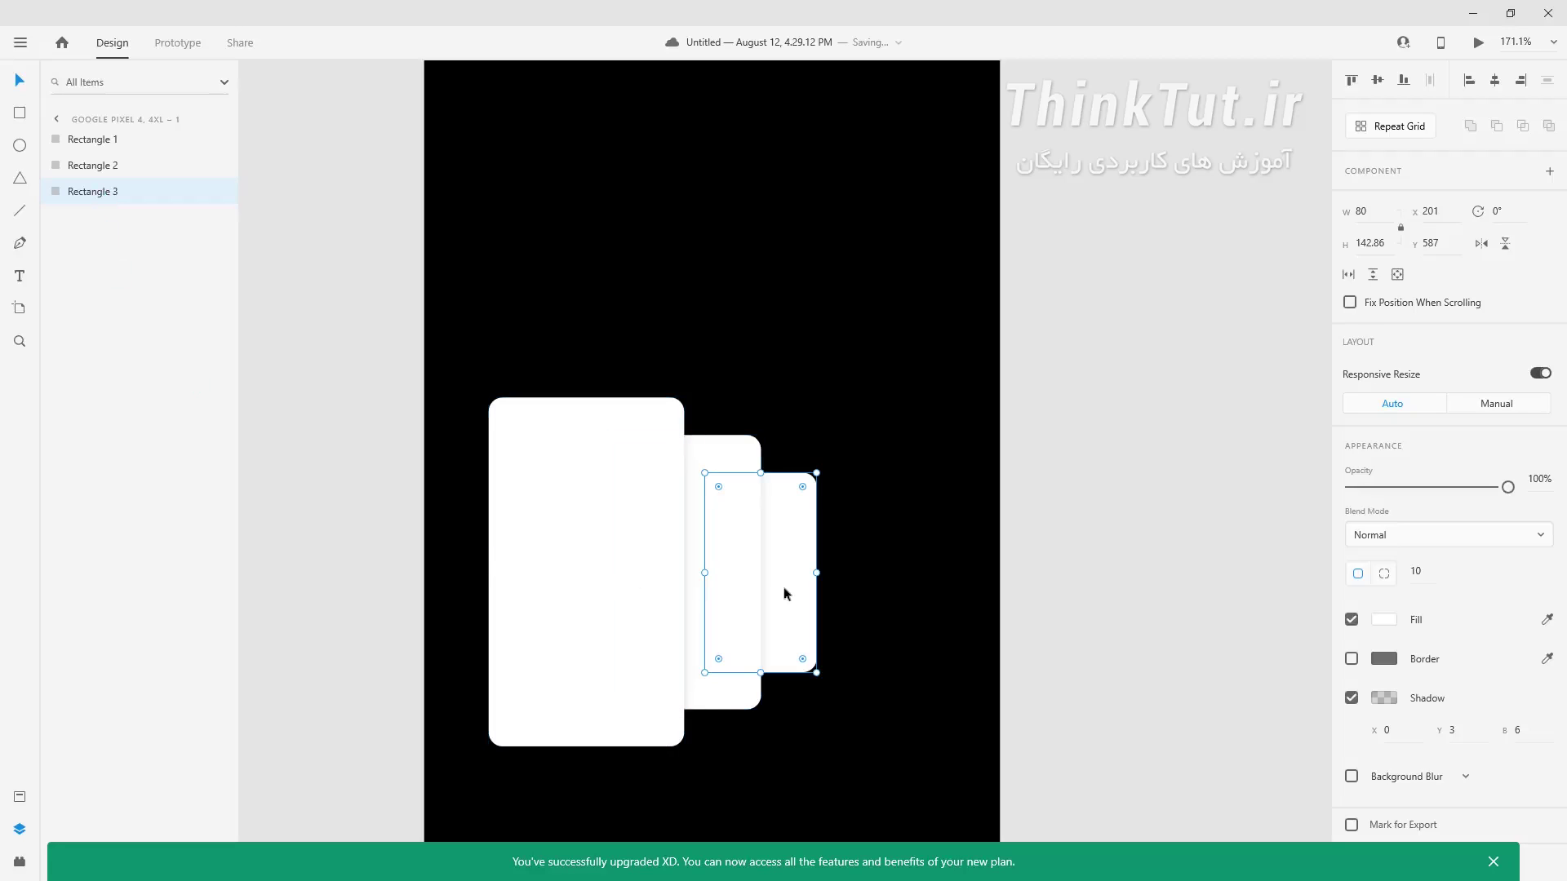
Duplicate the 80-wide rectangle with a width of 50 and position it near the artboard's right edge, at about X 335, Y 613
{"action": "left_click_drag", "start_coordinate": [785, 594], "coordinate": [920, 591]}
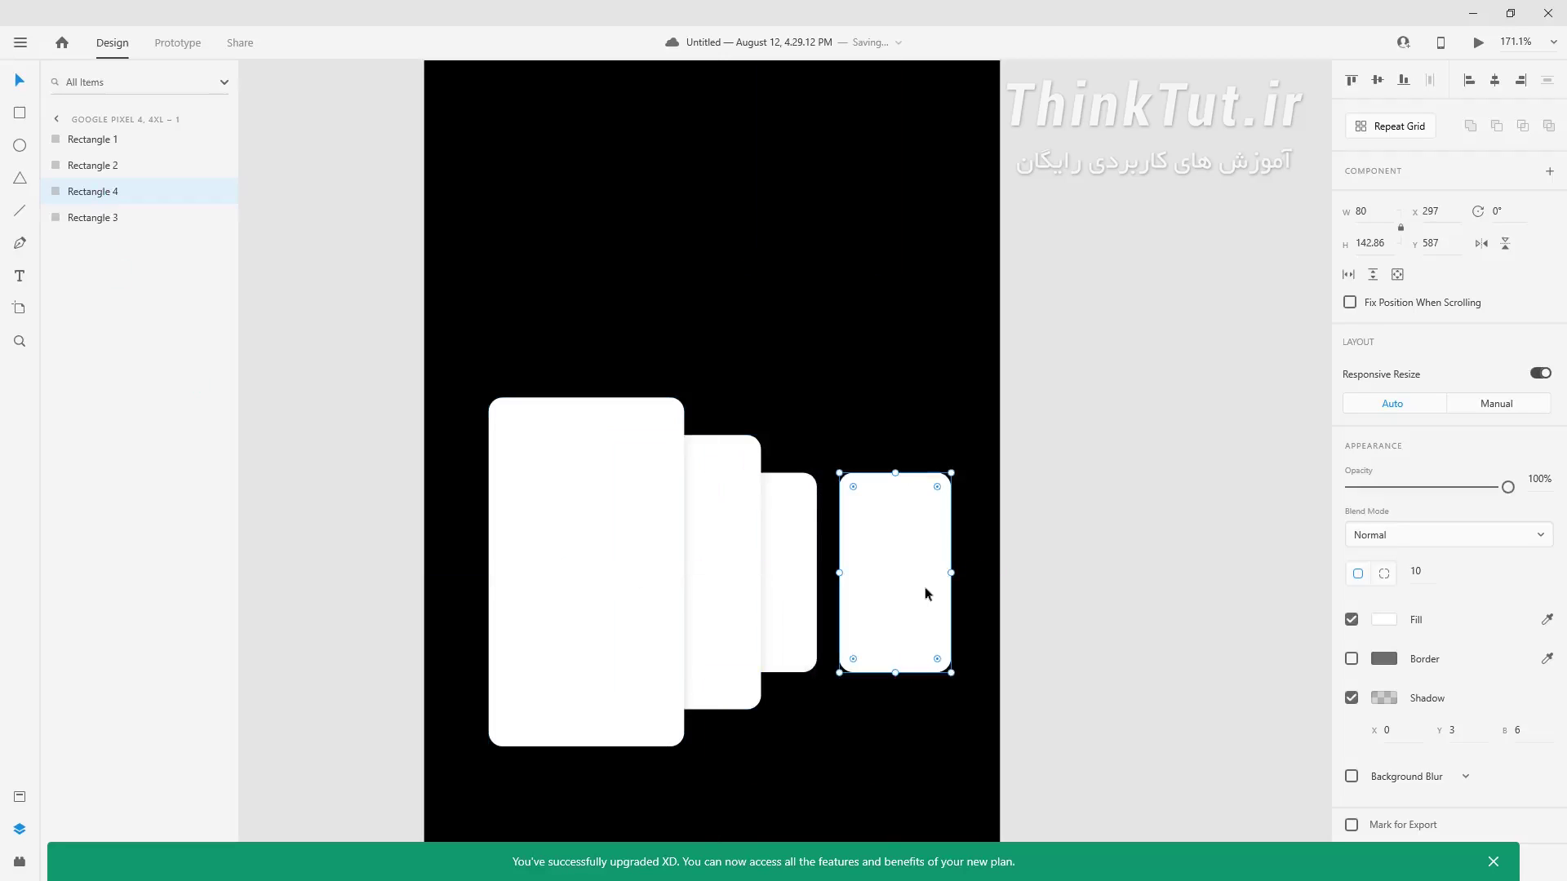
{"action": "left_click", "coordinate": [1345, 211]}
{"action": "key", "text": "Return"}
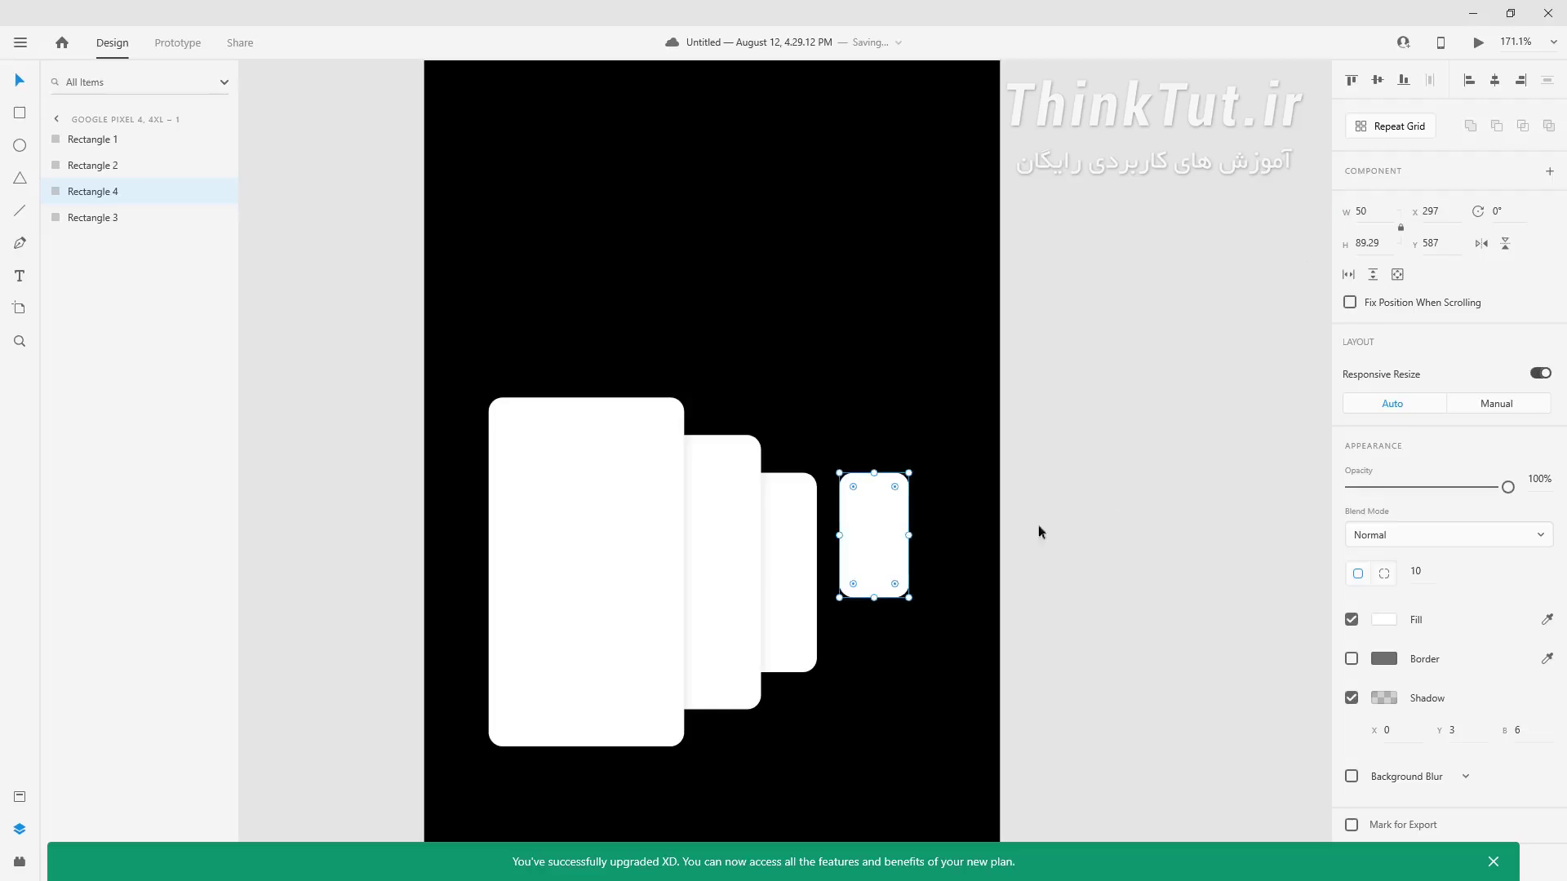
{"action": "left_click_drag", "start_coordinate": [889, 559], "coordinate": [938, 581]}
Duplicate the largest rectangle with a width of 170 and position it half off the artboard's left edge, at about X -85, Y 506
{"action": "scroll", "coordinate": [897, 465], "scroll_direction": "down", "scroll_amount": 2}
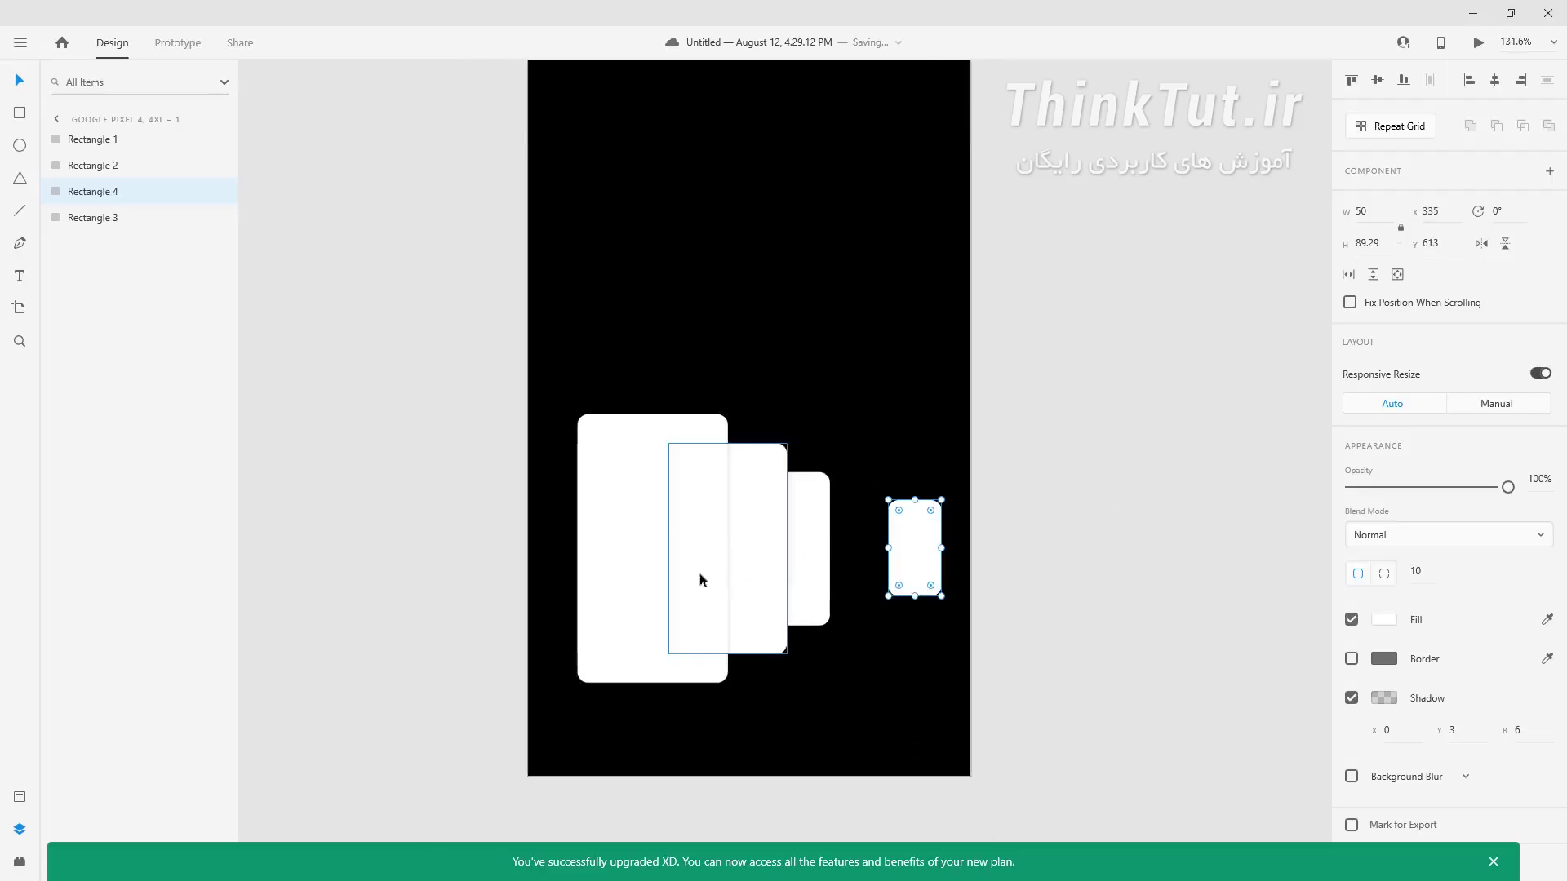
{"action": "left_click", "coordinate": [624, 561]}
{"action": "left_click_drag", "start_coordinate": [643, 552], "coordinate": [577, 560]}
{"action": "left_click", "coordinate": [1369, 211]}
{"action": "type", "text": "170"}
{"action": "key", "text": "Return"}
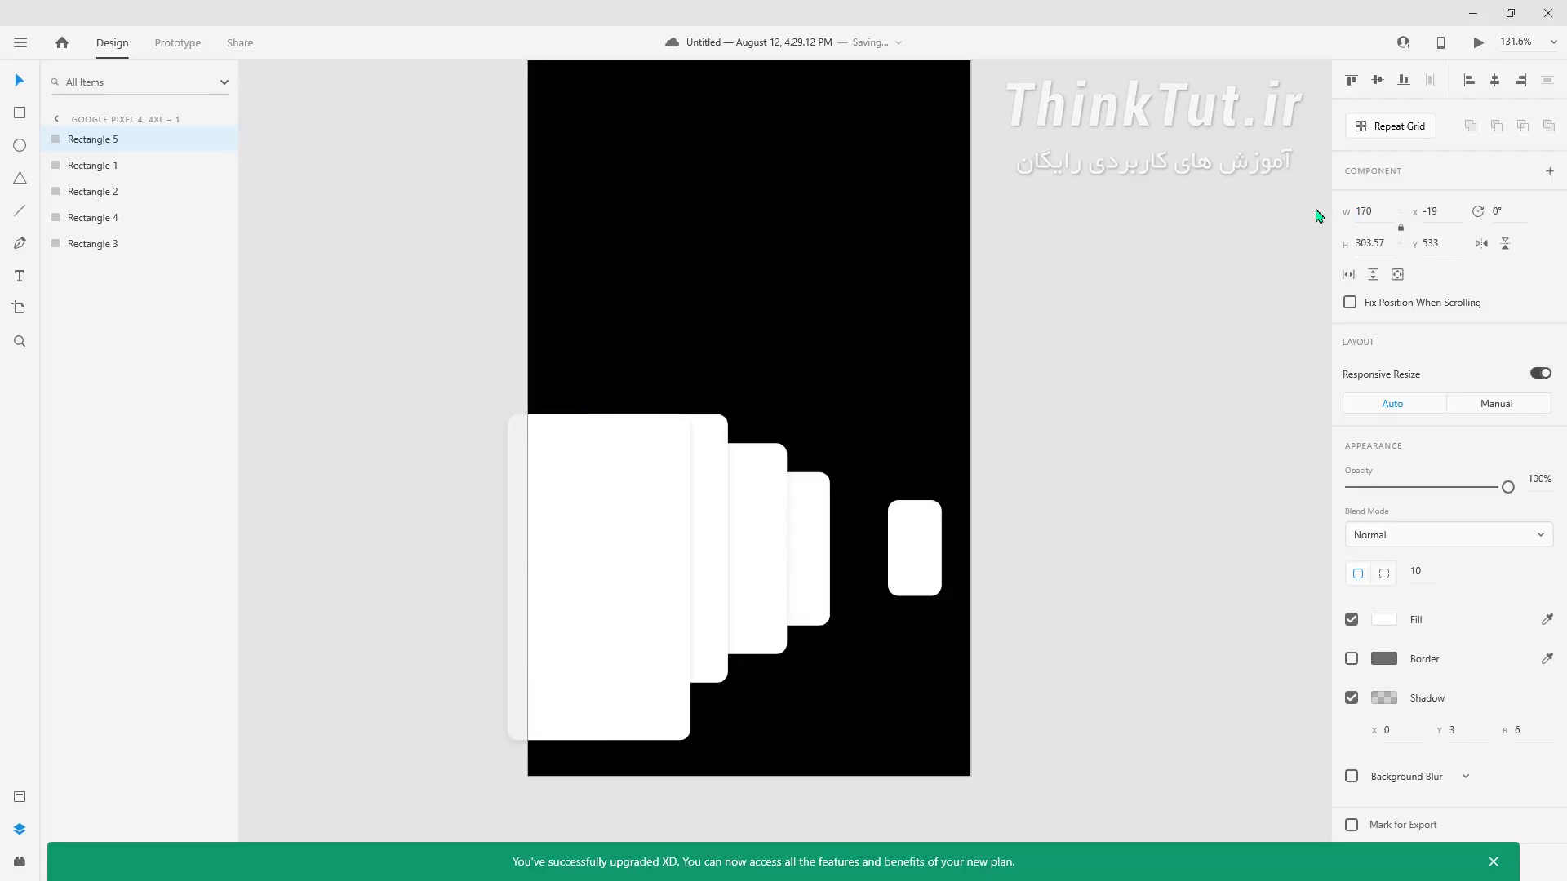
{"action": "left_click", "coordinate": [619, 604]}
{"action": "left_click_drag", "start_coordinate": [614, 608], "coordinate": [542, 572]}
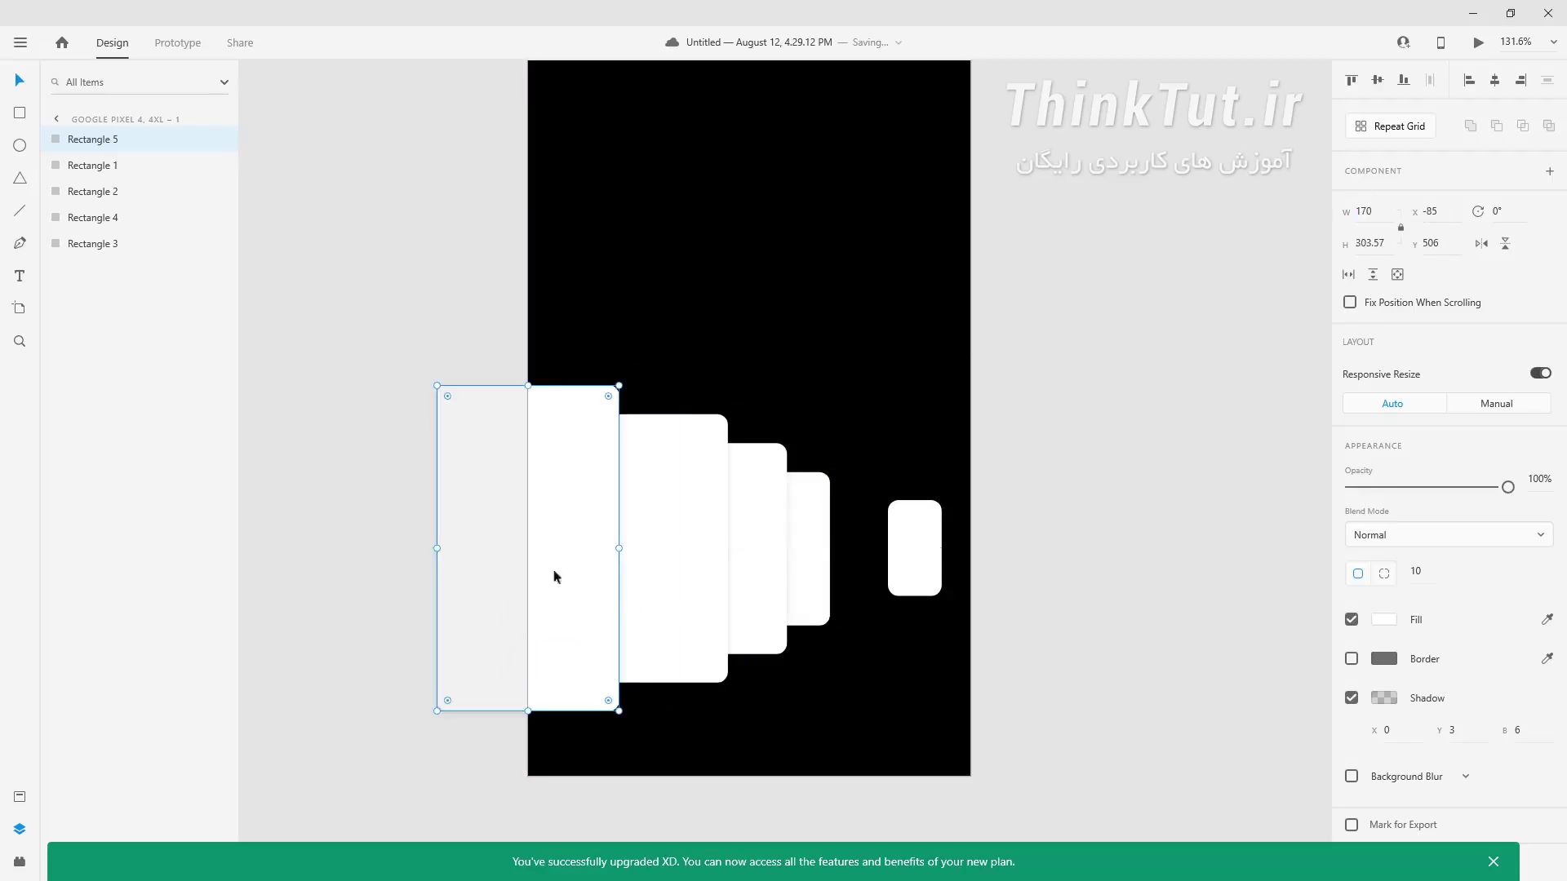
Shift the three overlapping middle rectangles right together, and move the smallest rectangle to about X 350, Y 614
{"action": "left_click", "coordinate": [688, 606]}
{"action": "left_click", "coordinate": [746, 598], "text": "shift"}
{"action": "left_click", "coordinate": [803, 581], "text": "shift"}
{"action": "left_click_drag", "start_coordinate": [657, 629], "coordinate": [718, 629]}
{"action": "left_click", "coordinate": [1032, 586]}
{"action": "left_click_drag", "start_coordinate": [899, 575], "coordinate": [922, 568]}
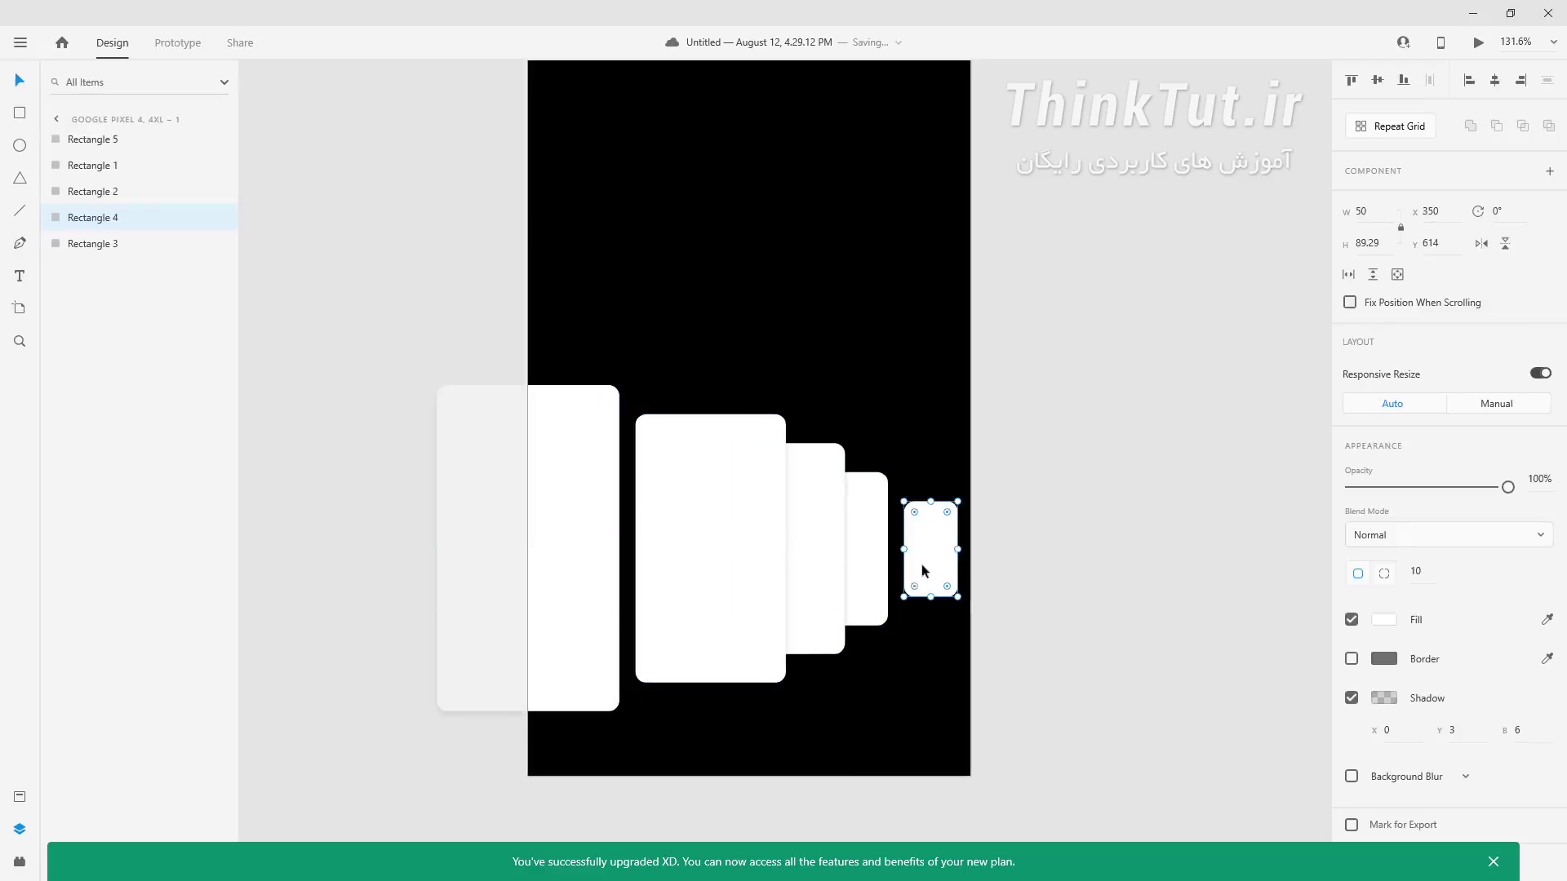
{"action": "left_click", "coordinate": [1060, 463]}
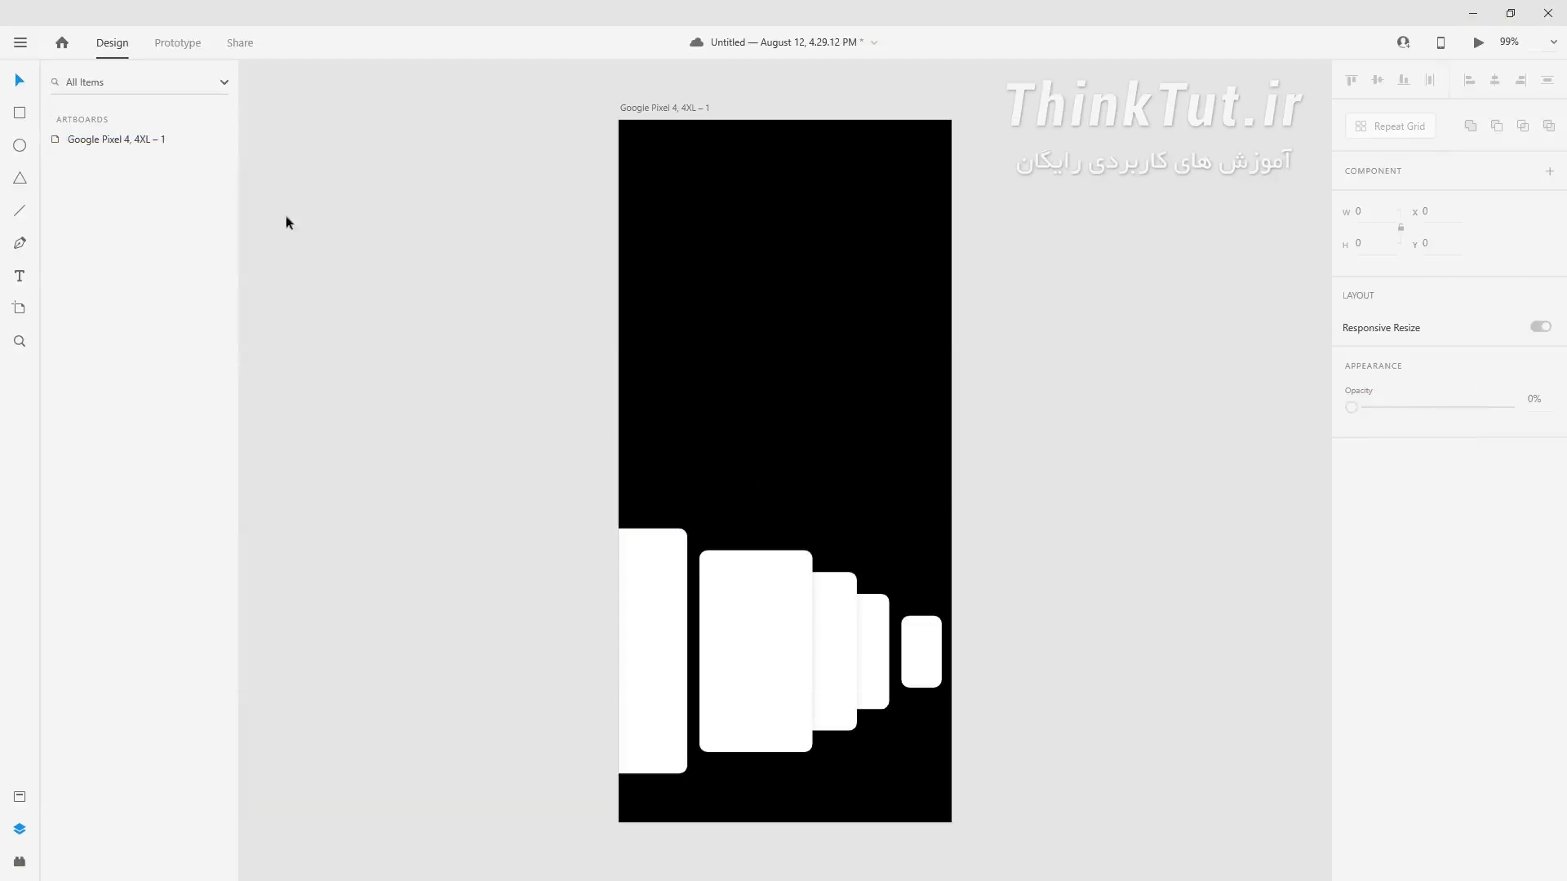
Draw a borderless 412 × 870 rectangle covering the whole artboard and send it behind all the other rectangles
{"action": "left_click", "coordinate": [22, 120]}
{"action": "left_click_drag", "start_coordinate": [619, 120], "coordinate": [699, 271]}
{"action": "left_click_drag", "start_coordinate": [815, 545], "coordinate": [951, 823]}
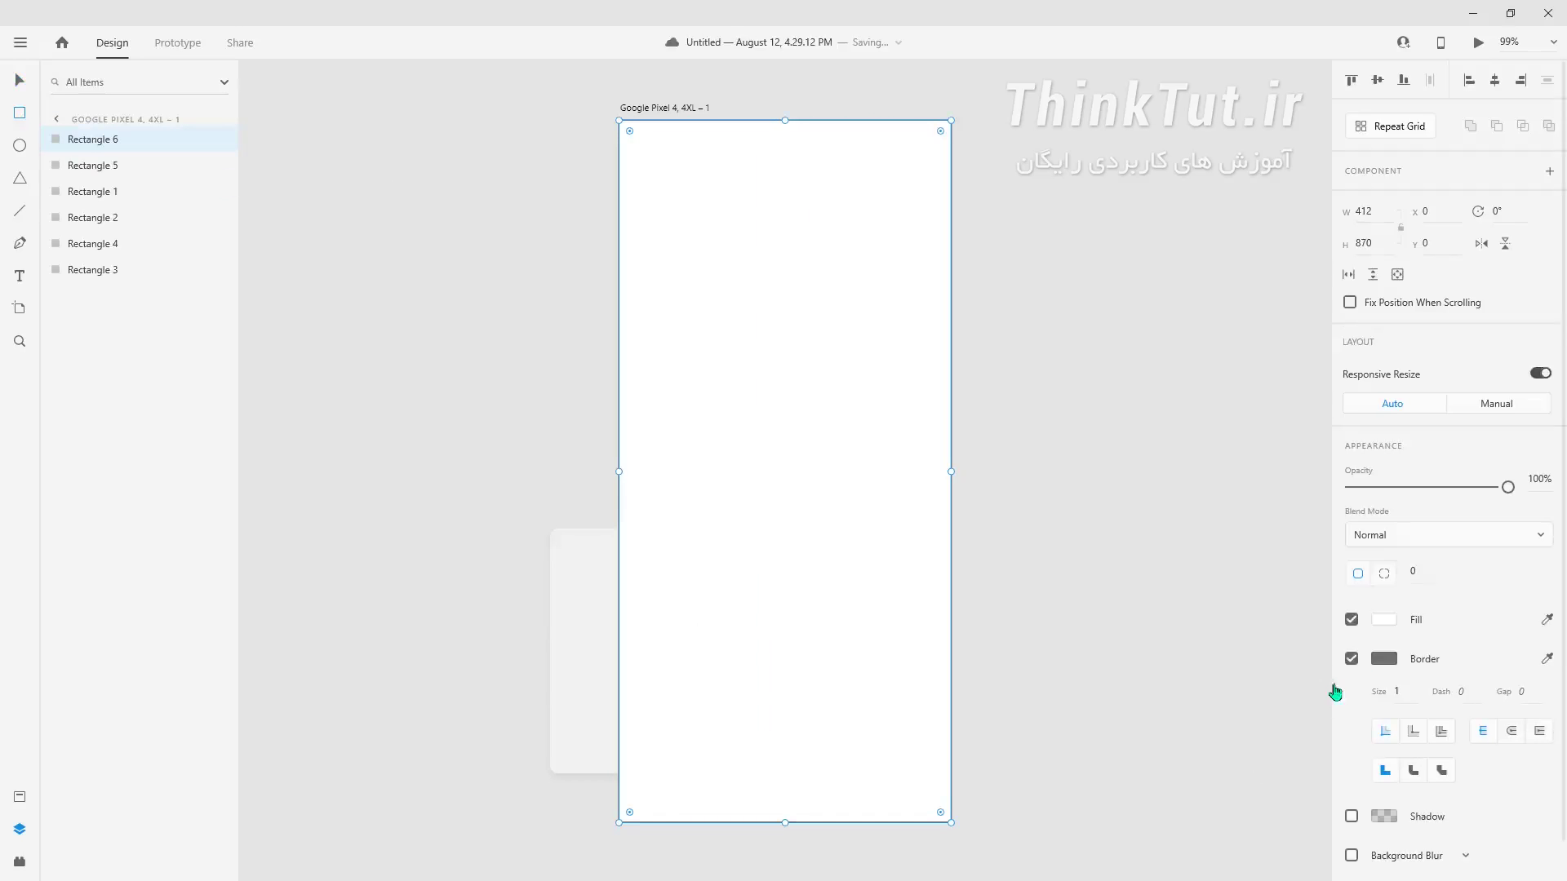
{"action": "left_click", "coordinate": [1352, 659]}
{"action": "left_click_drag", "start_coordinate": [91, 153], "coordinate": [94, 292]}
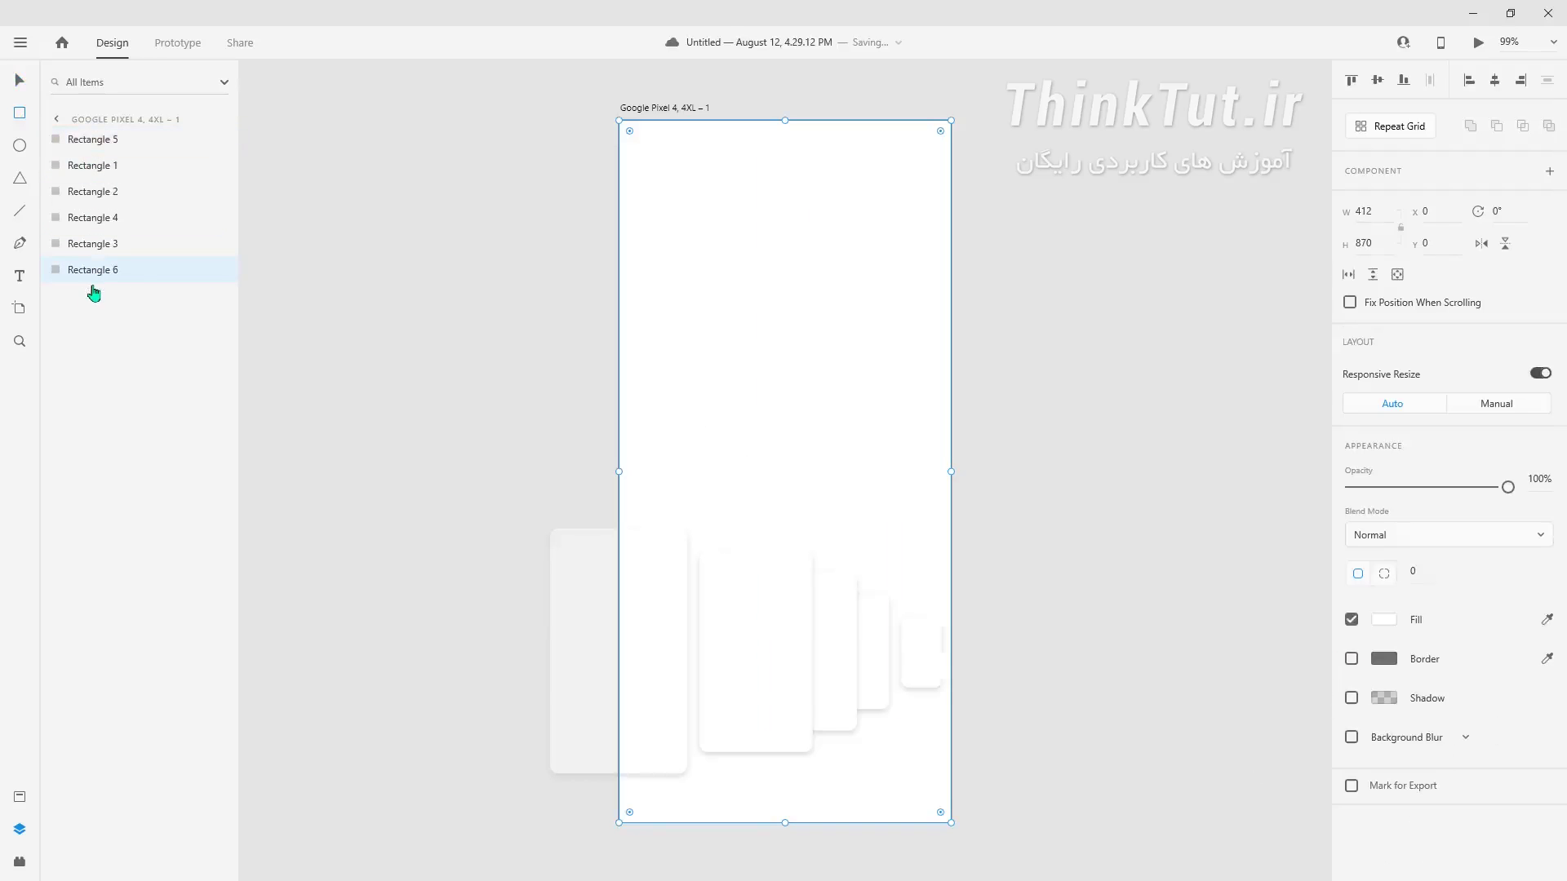
Set the full-artboard background rectangle's opacity to 65%
{"action": "left_click", "coordinate": [1543, 480]}
{"action": "type", "text": "65"}
{"action": "key", "text": "Return"}
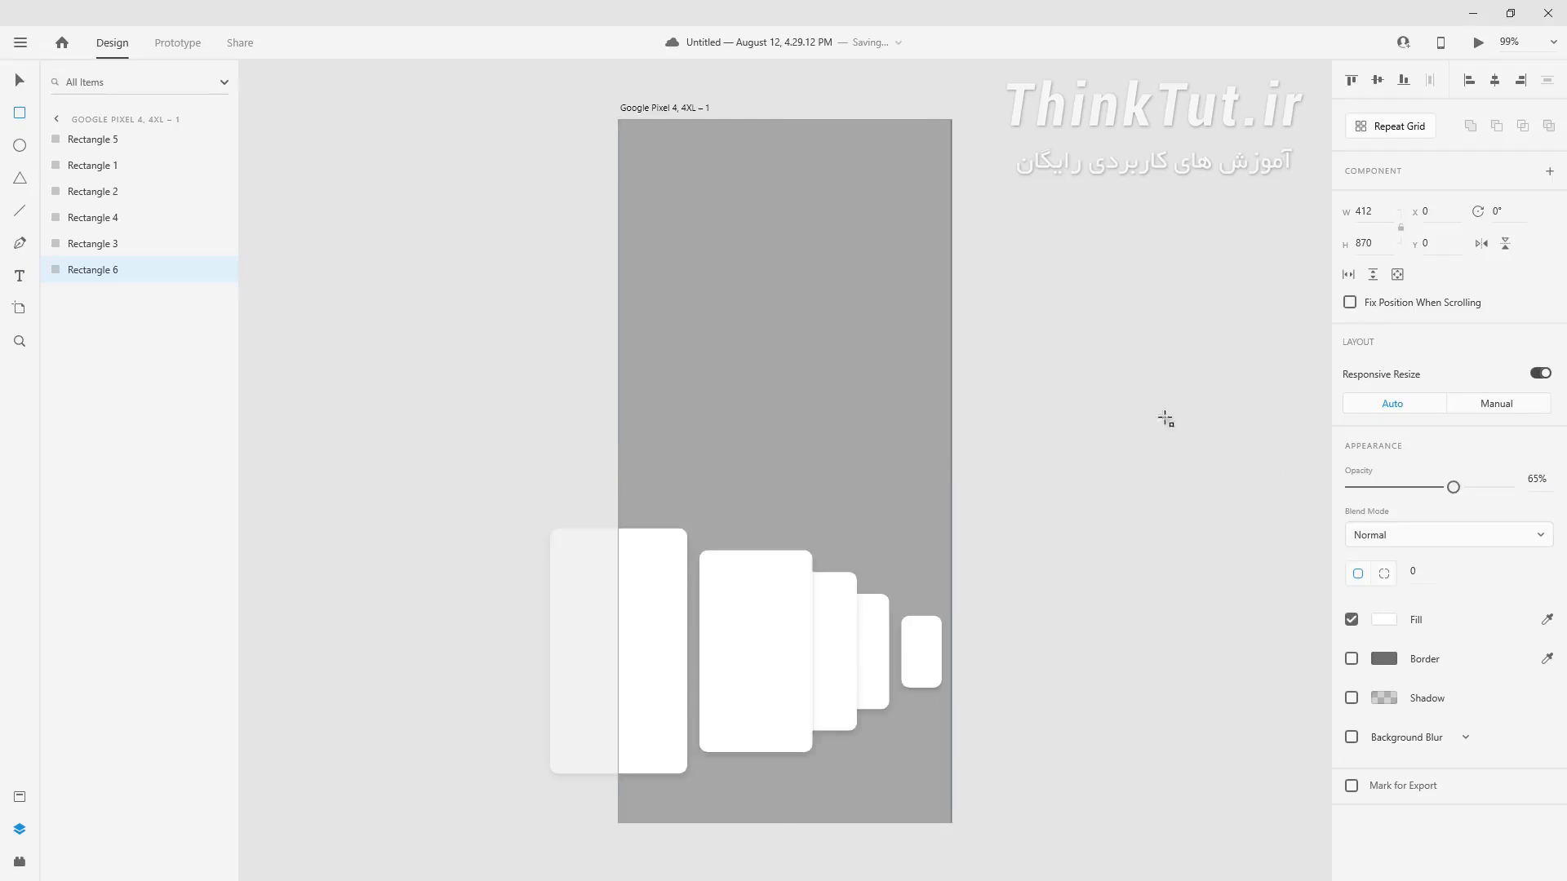
Duplicate the Google Pixel 4 artboard and move the copy farther right to widen the gap between the two artboards
{"action": "left_click", "coordinate": [1018, 372]}
{"action": "scroll", "coordinate": [1018, 372], "scroll_direction": "down", "scroll_amount": 2}
{"action": "left_click_drag", "start_coordinate": [1028, 395], "coordinate": [915, 405]}
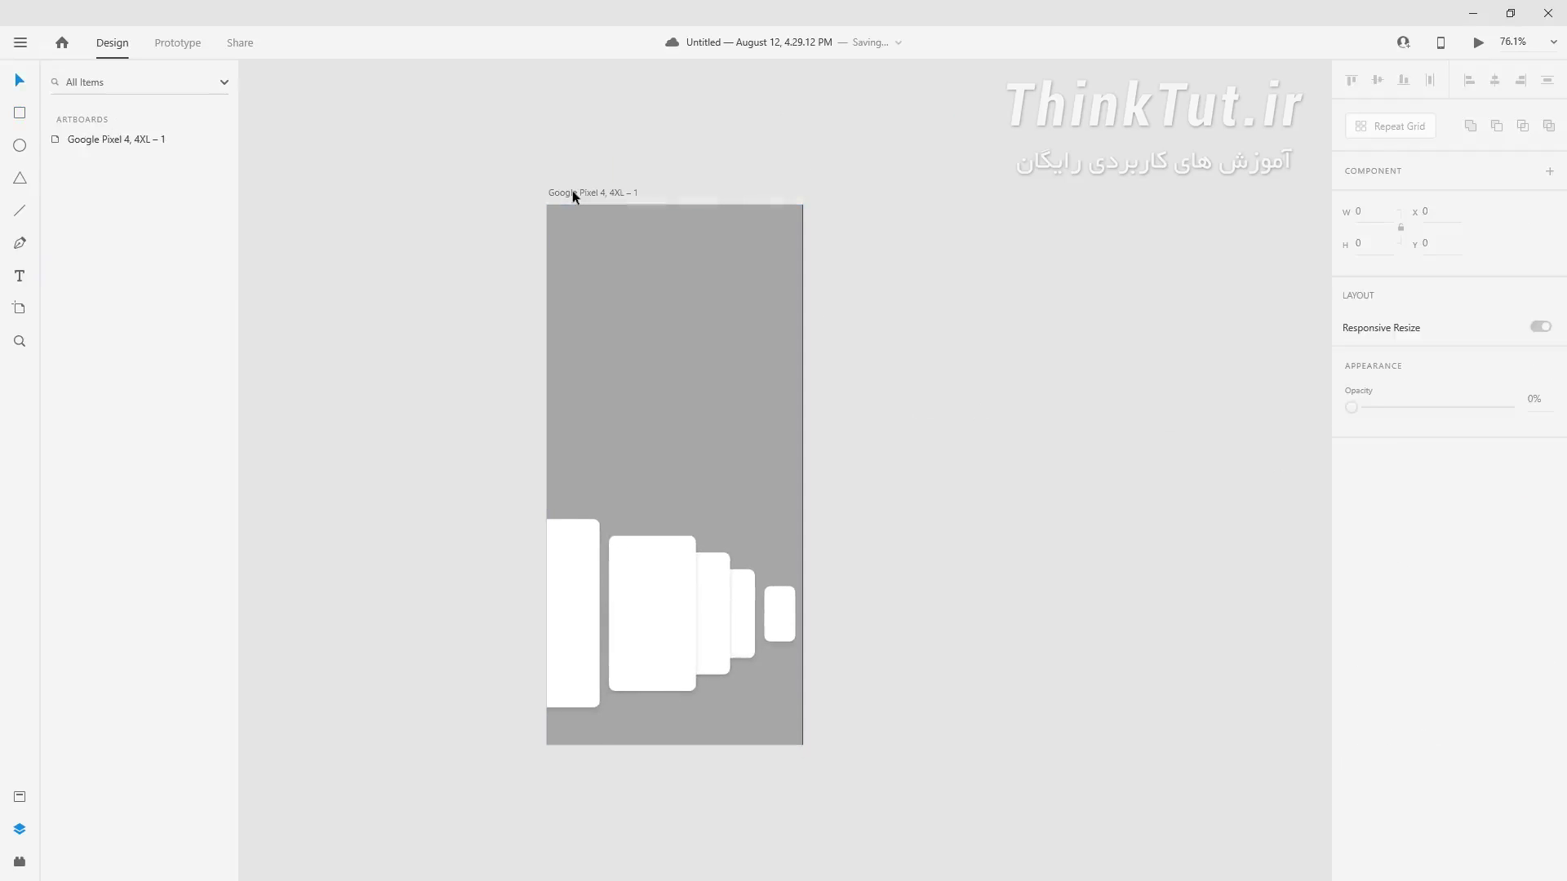
{"action": "left_click", "coordinate": [598, 196]}
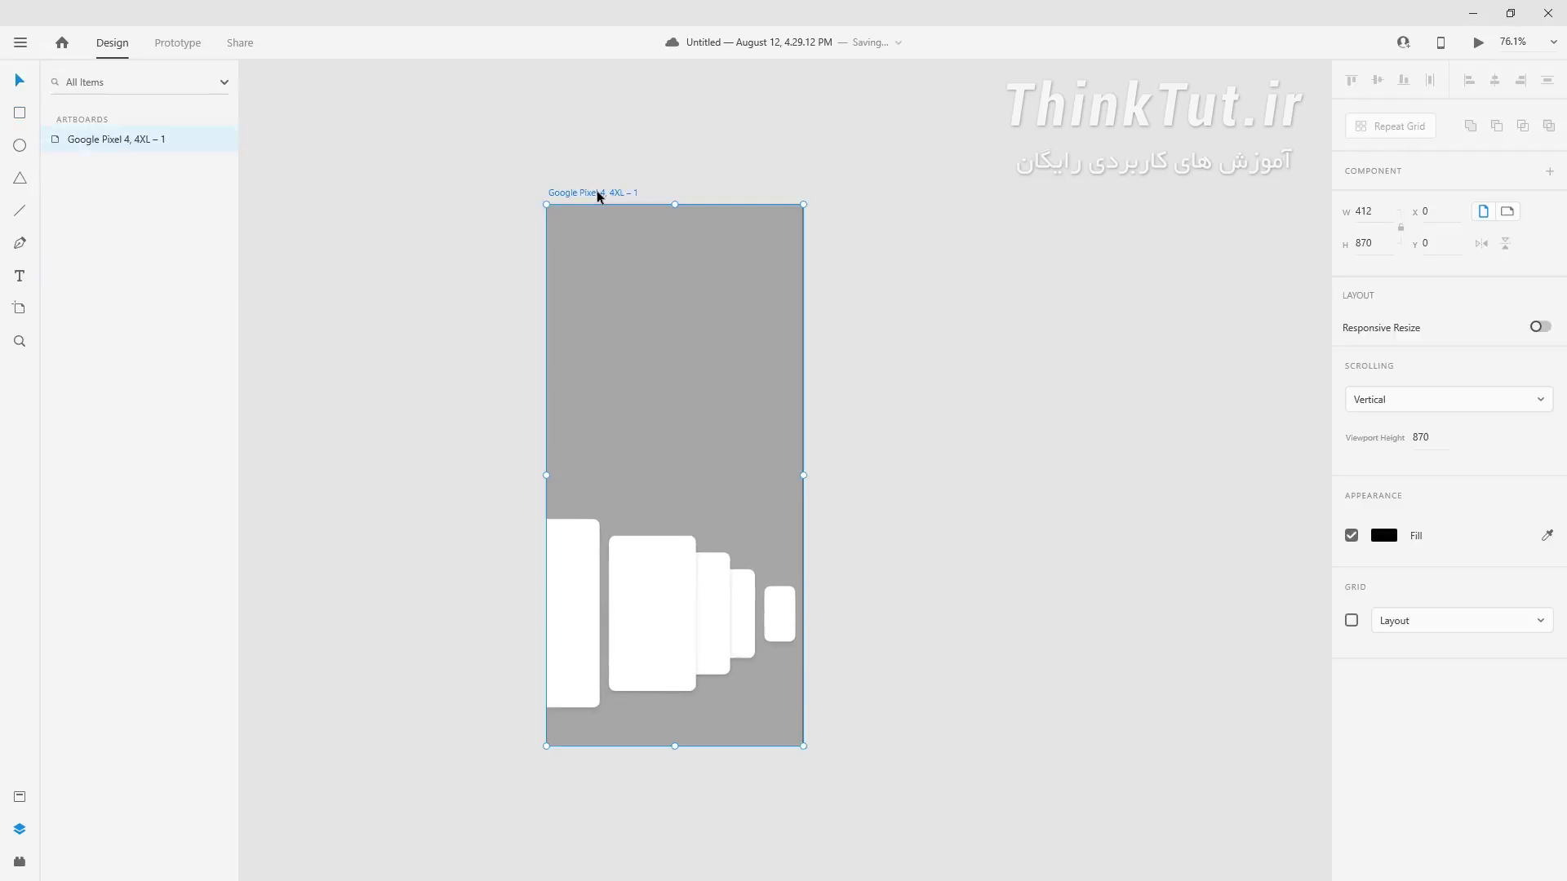
{"action": "key", "text": "ctrl+d"}
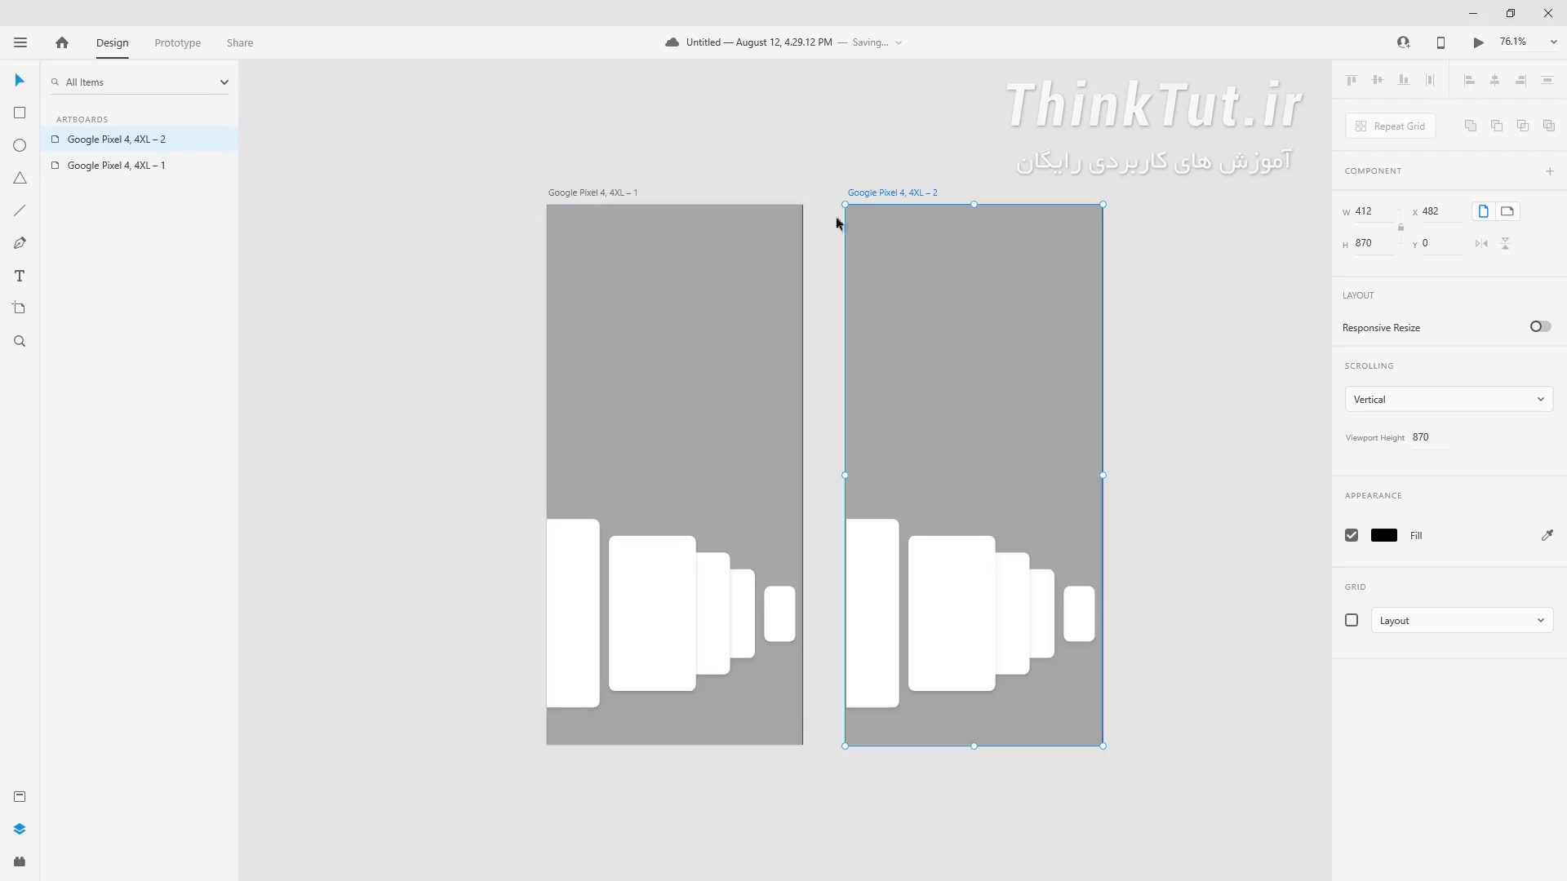
{"action": "left_click_drag", "start_coordinate": [887, 196], "coordinate": [1005, 196]}
{"action": "left_click", "coordinate": [868, 155]}
{"action": "scroll", "coordinate": [868, 155], "scroll_direction": "down", "scroll_amount": 2}
{"action": "left_click_drag", "start_coordinate": [868, 147], "coordinate": [723, 183]}
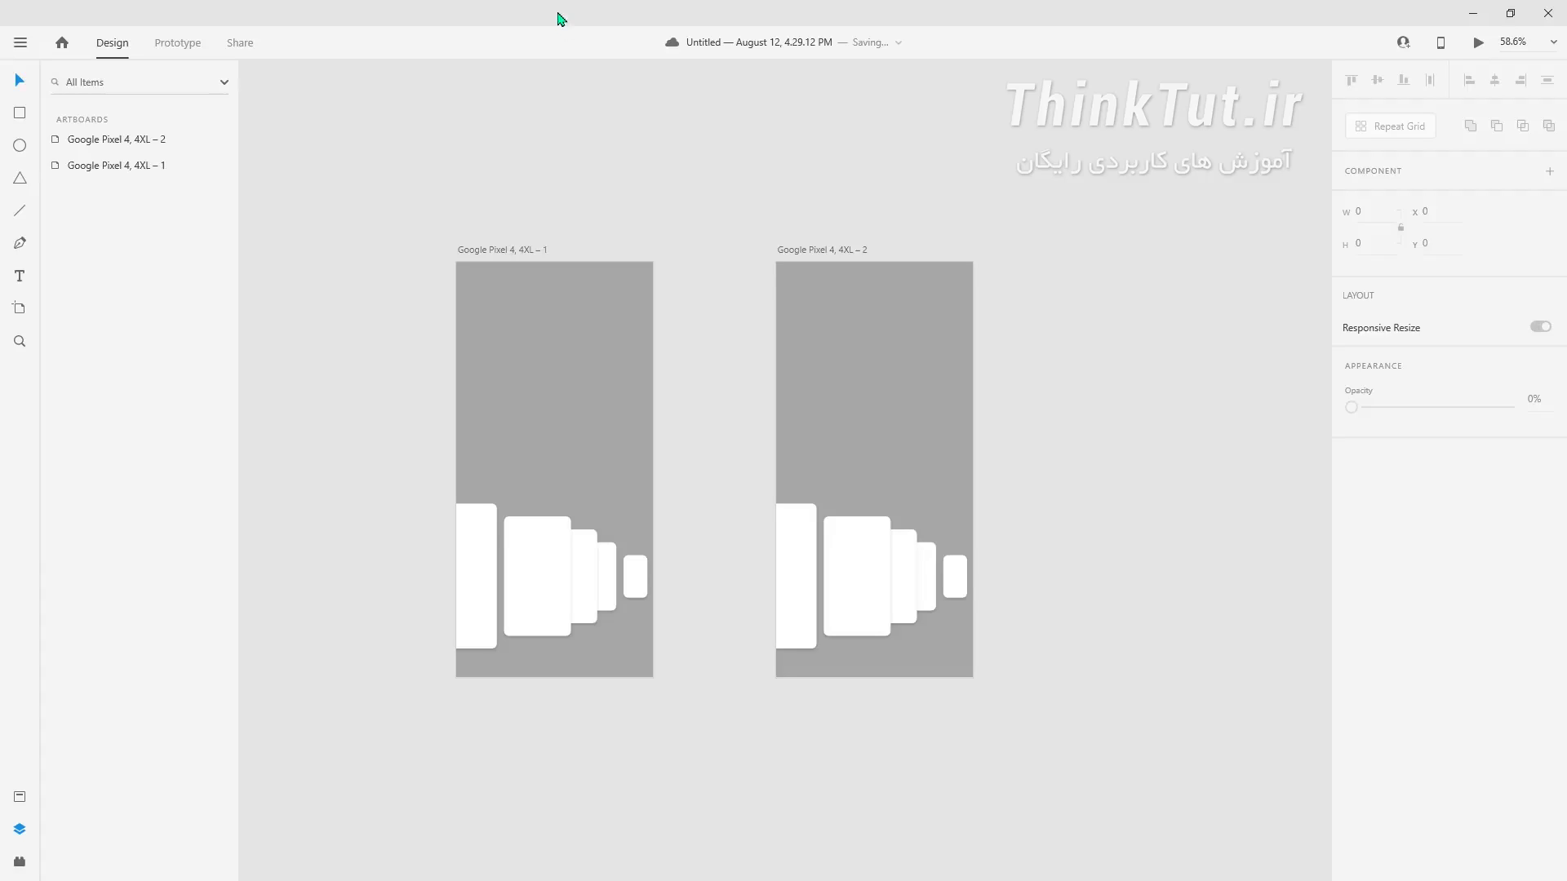
Place the Project image folder in File Explorer beside the design window and narrow it to two columns of photos
{"action": "left_click_drag", "start_coordinate": [560, 18], "coordinate": [1563, 237]}
{"action": "left_click", "coordinate": [353, 426]}
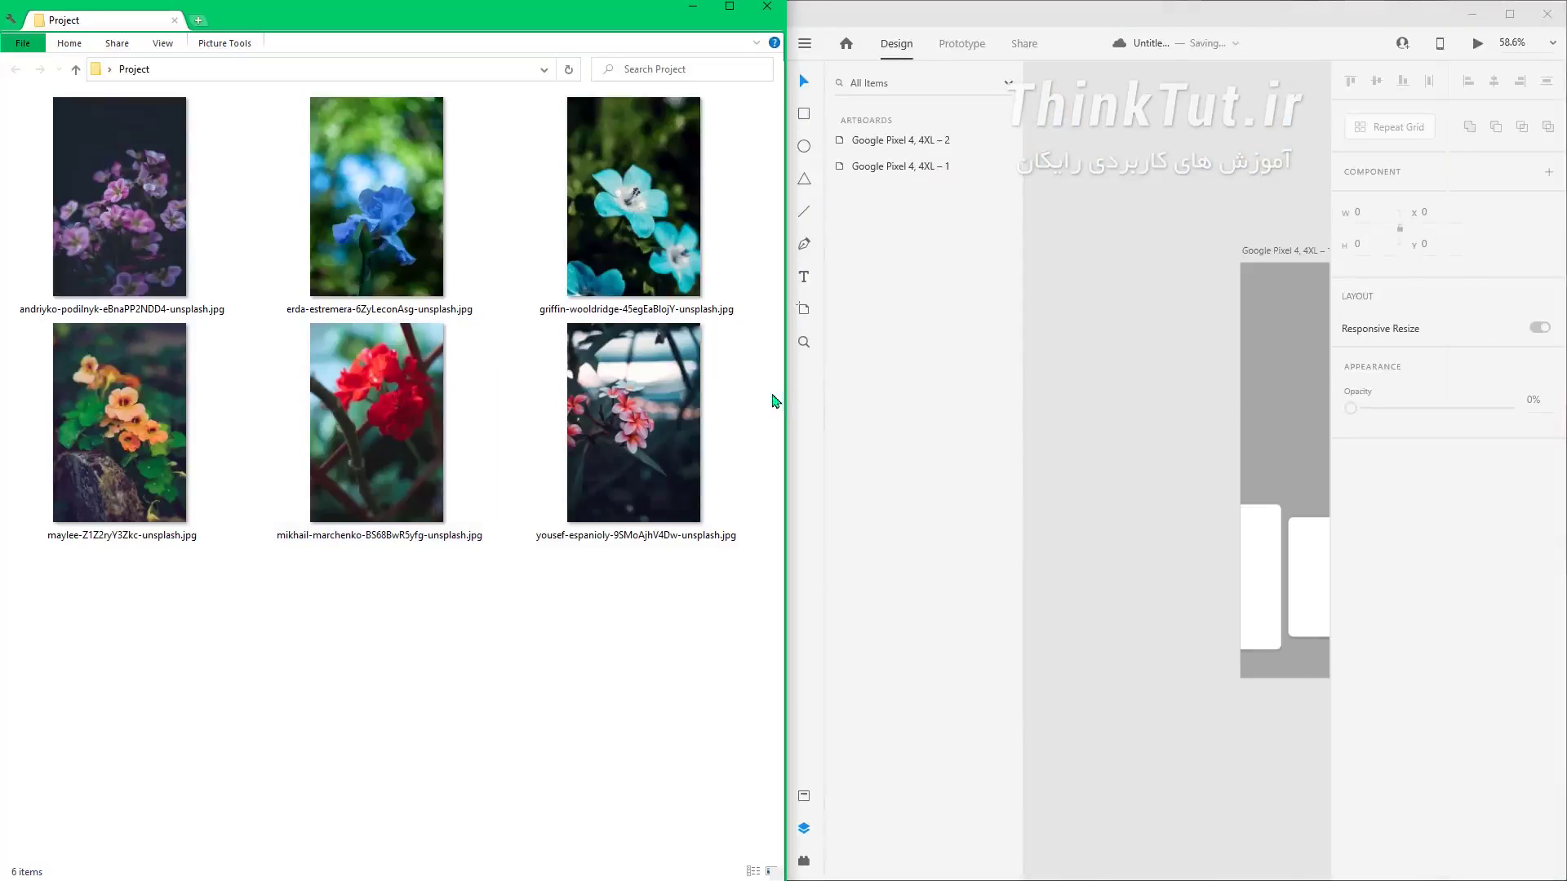
{"action": "left_click_drag", "start_coordinate": [787, 394], "coordinate": [482, 406]}
{"action": "left_click_drag", "start_coordinate": [783, 414], "coordinate": [490, 433]}
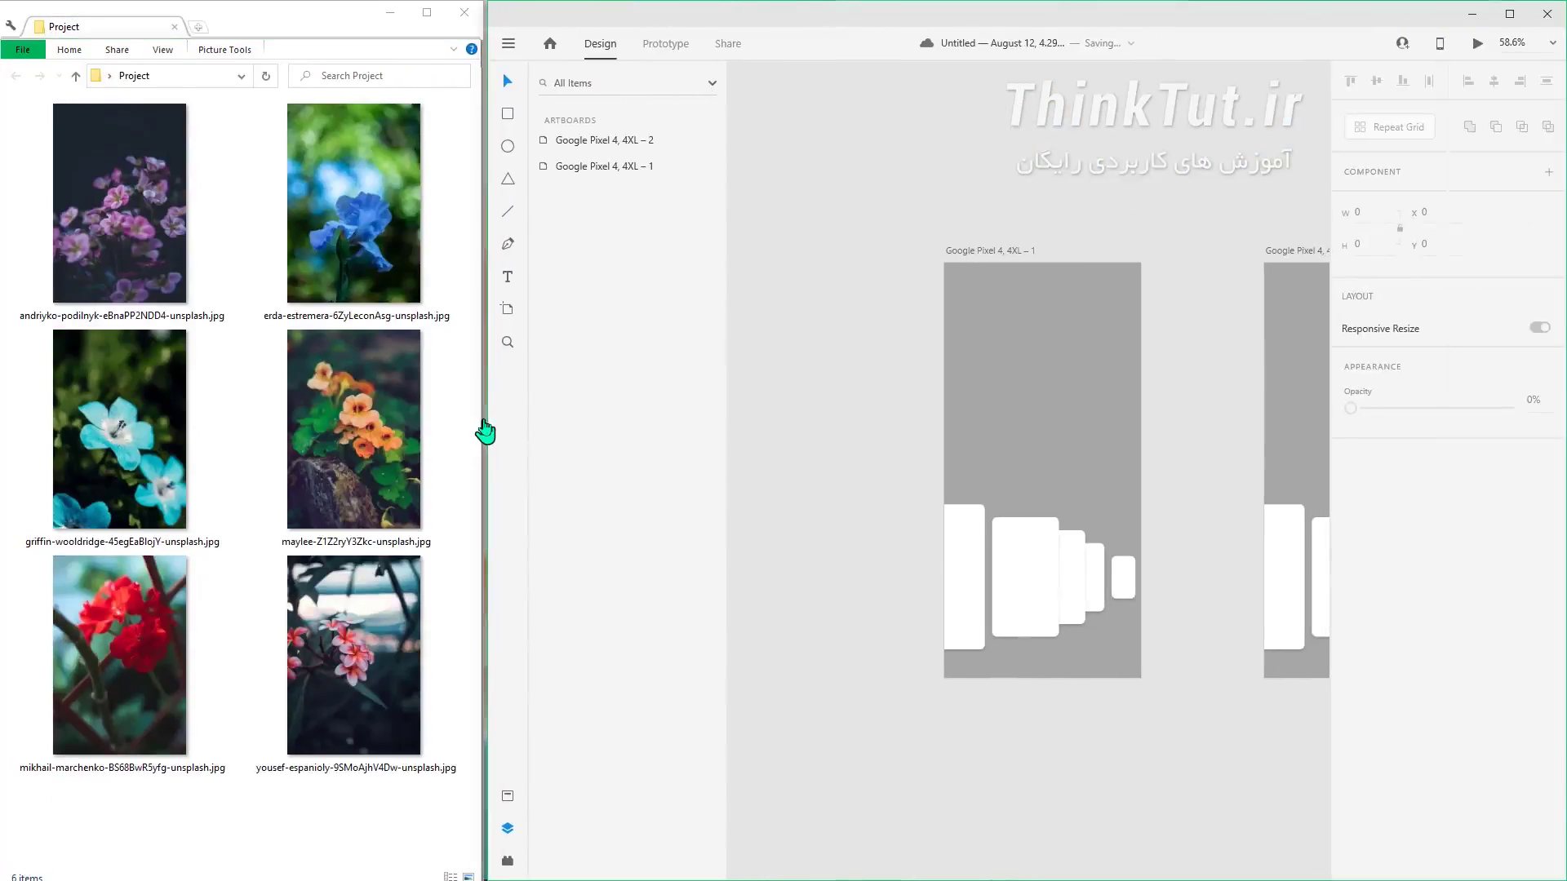
{"action": "scroll", "coordinate": [848, 417], "scroll_direction": "down", "scroll_amount": 1}
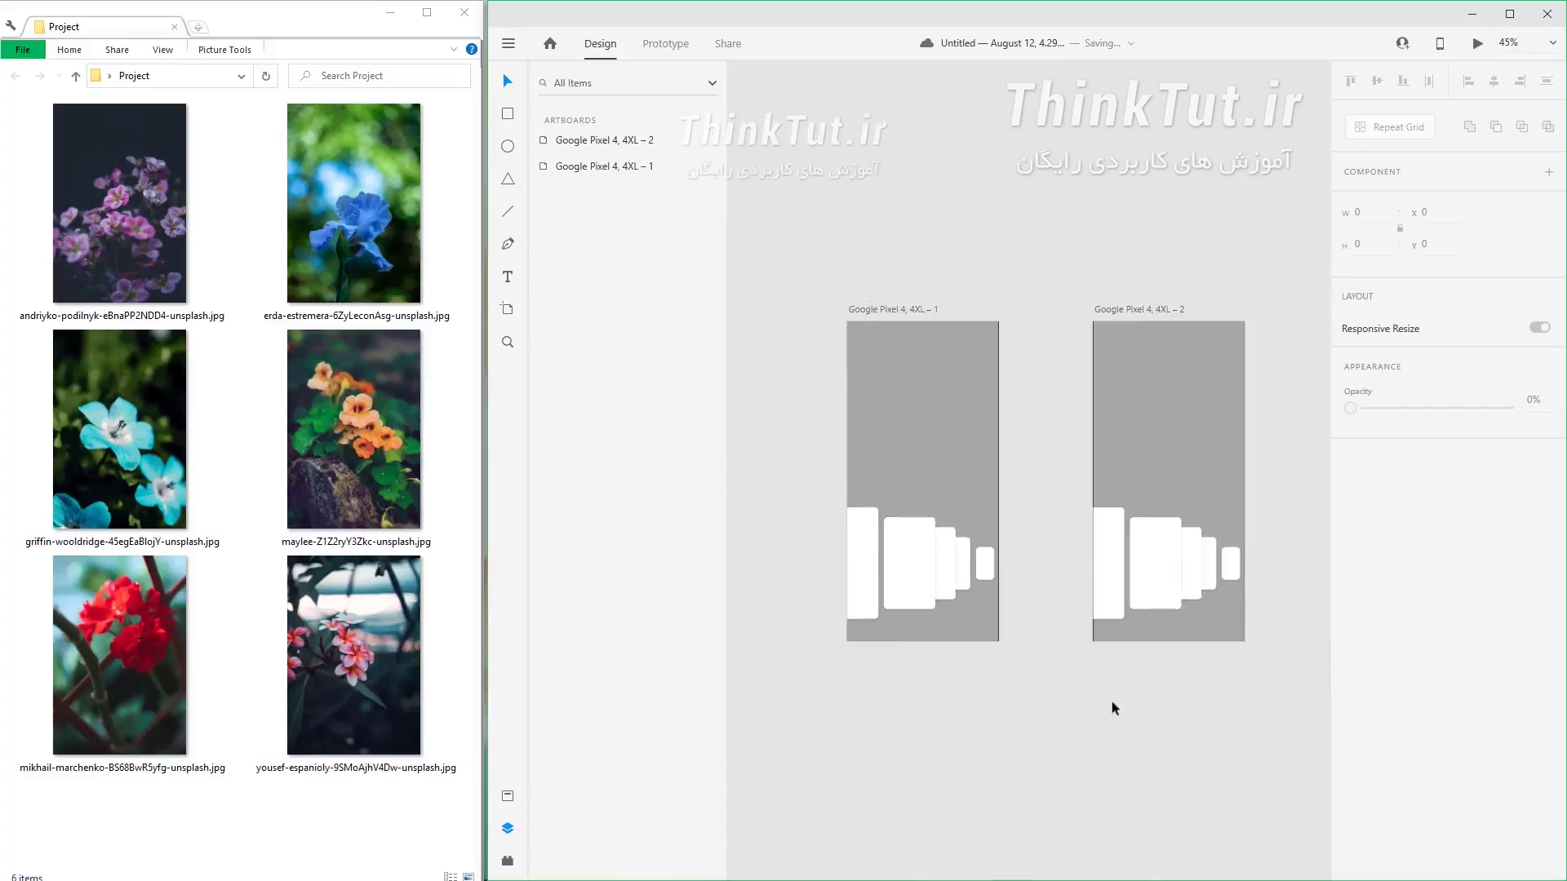
Fill the first artboard's large front card and its full-size background rectangle with the red flower photo
{"action": "left_click", "coordinate": [903, 580]}
{"action": "left_click", "coordinate": [890, 691]}
{"action": "left_click_drag", "start_coordinate": [188, 678], "coordinate": [921, 578]}
{"action": "left_click", "coordinate": [908, 702]}
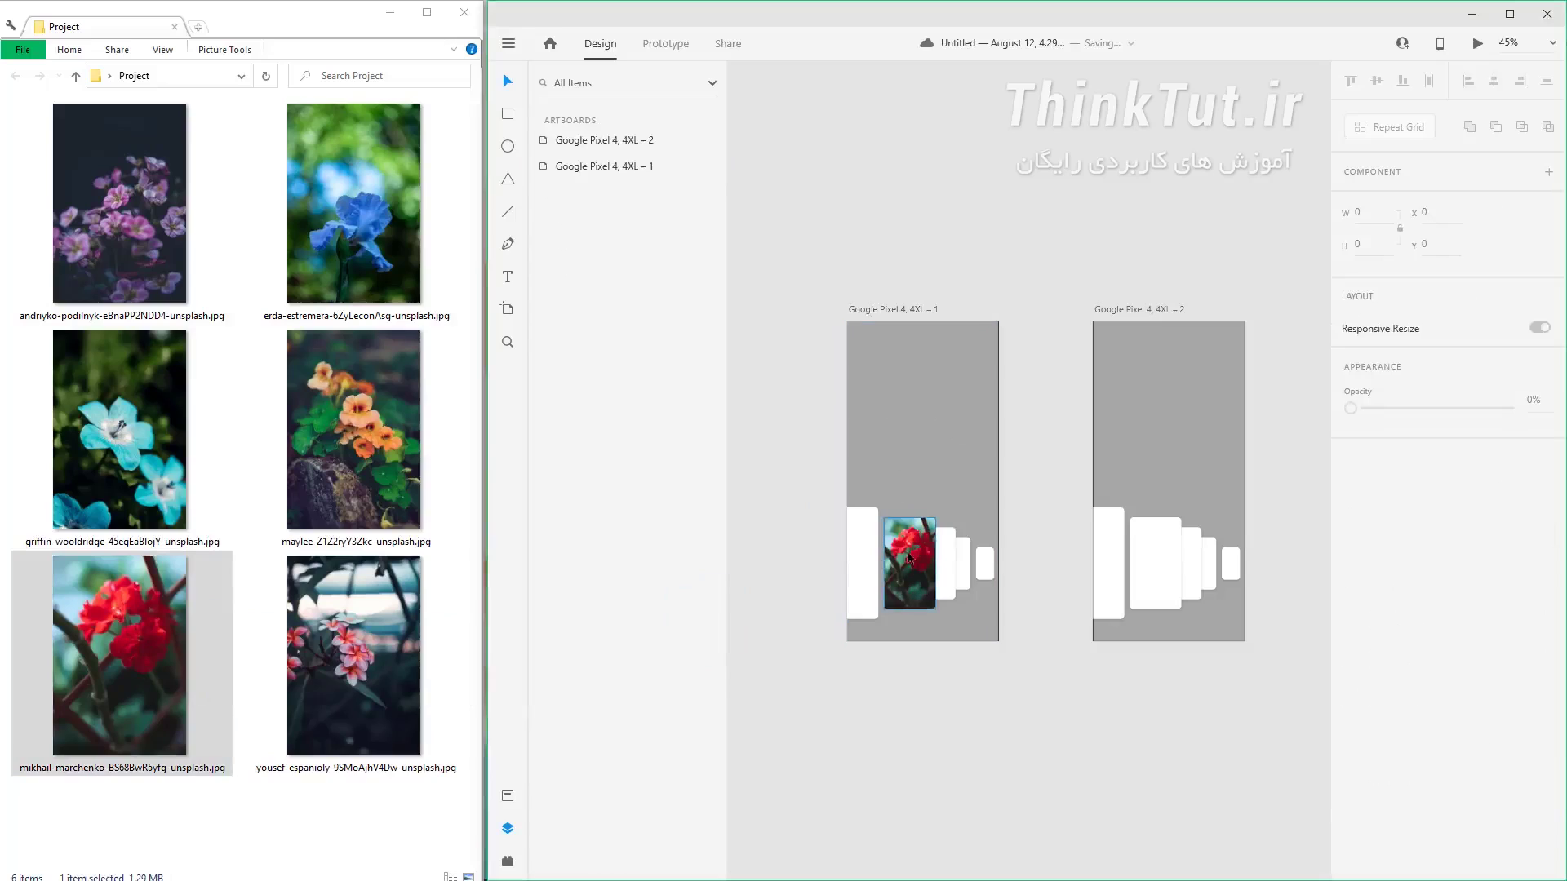
{"action": "left_click", "coordinate": [144, 661]}
{"action": "left_click_drag", "start_coordinate": [132, 653], "coordinate": [937, 588]}
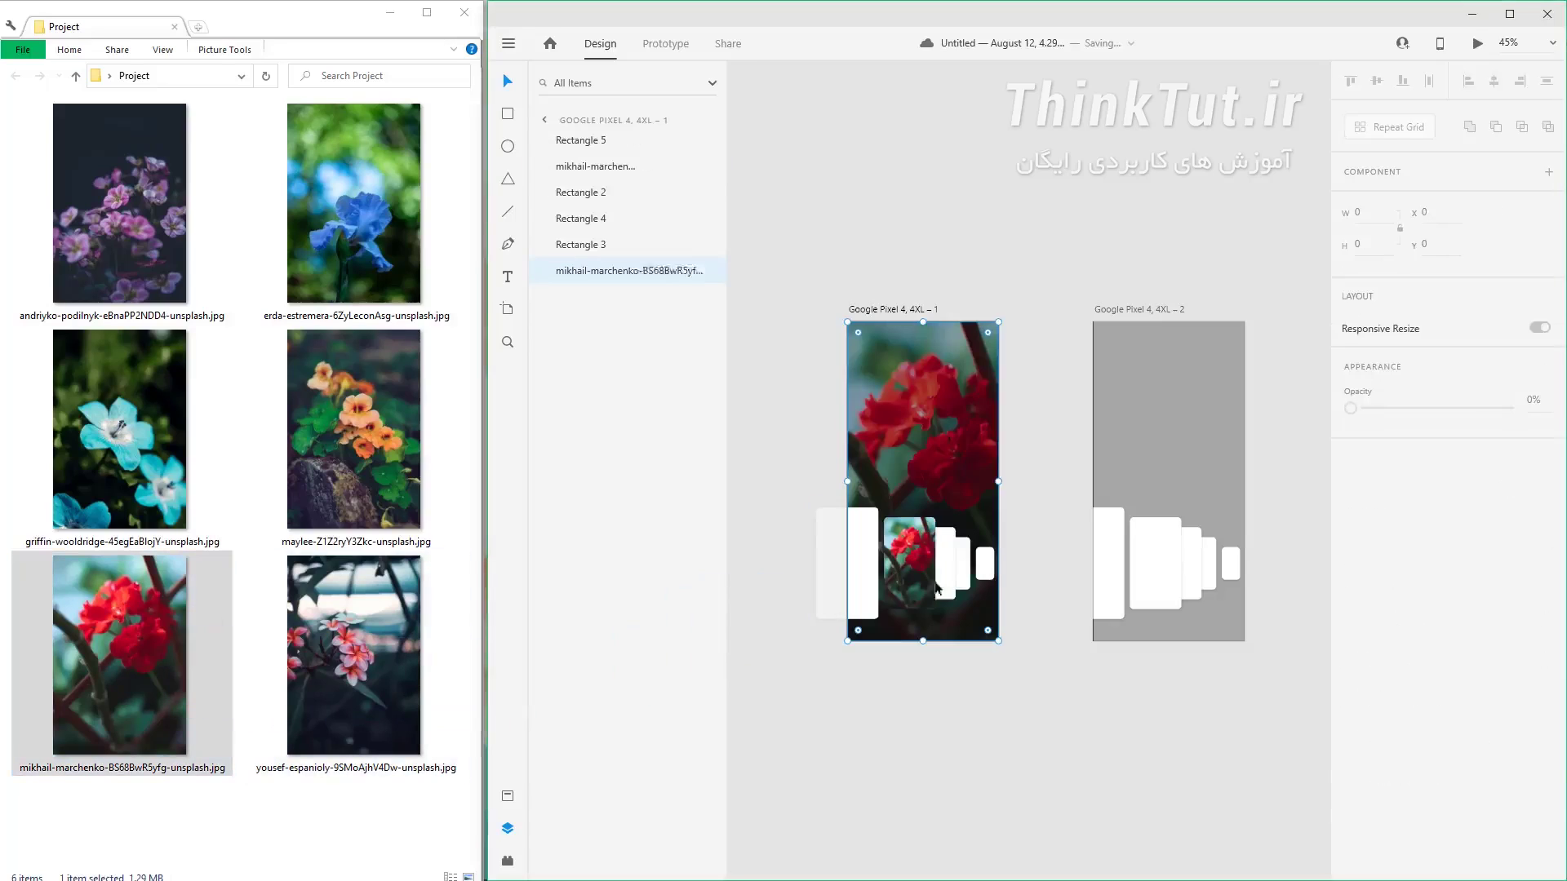
{"action": "left_click", "coordinate": [949, 692]}
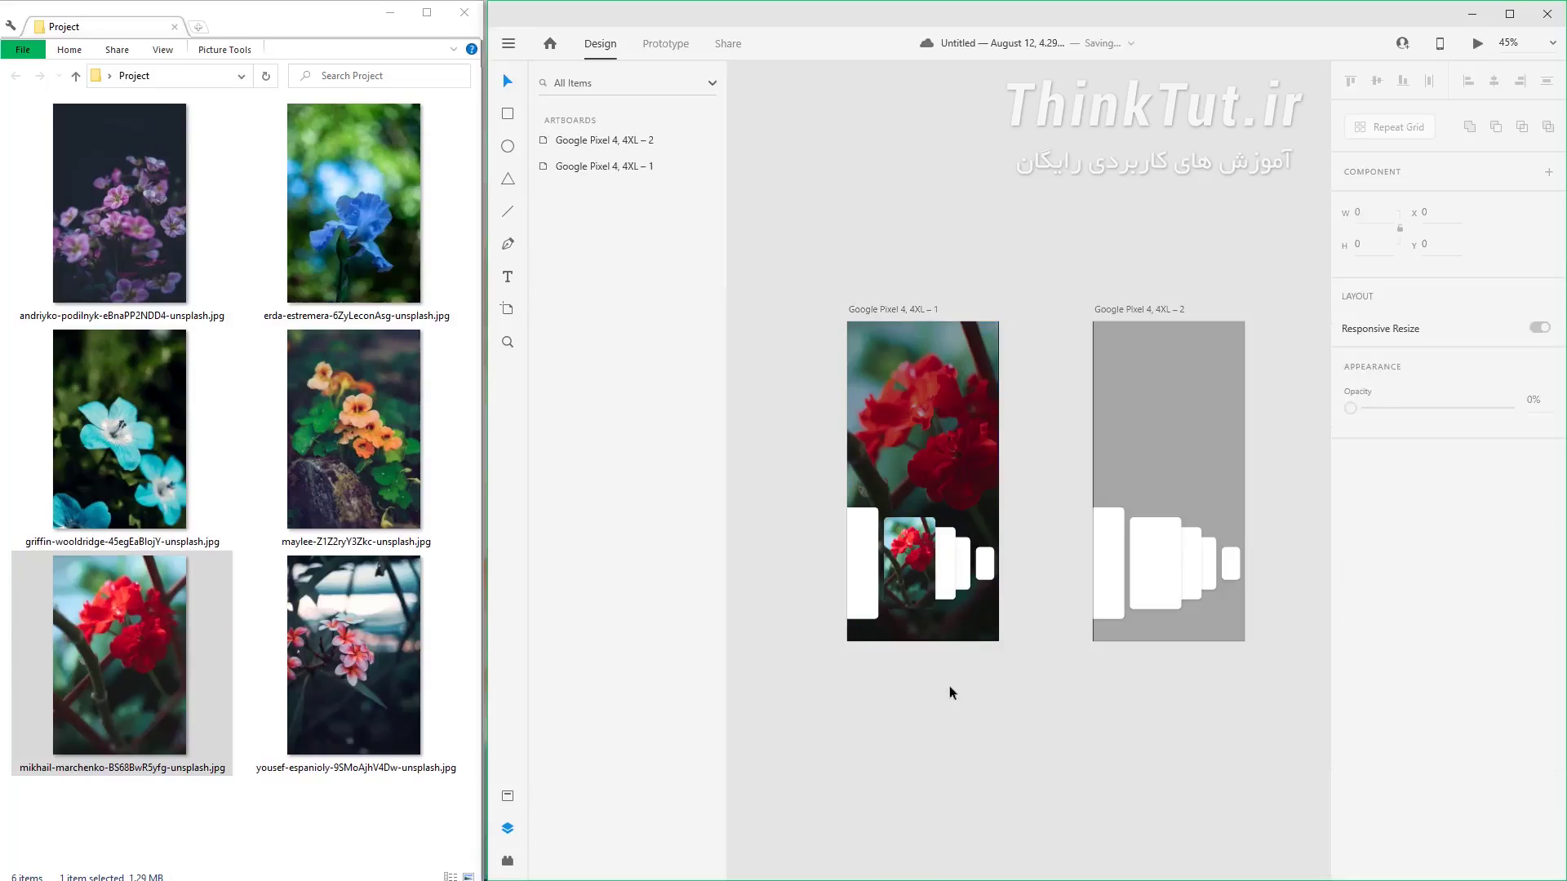
Fill the first artboard's three smaller cards, in decreasing size, with the orange, turquoise and blue flower photos
{"action": "left_click_drag", "start_coordinate": [369, 452], "coordinate": [921, 558]}
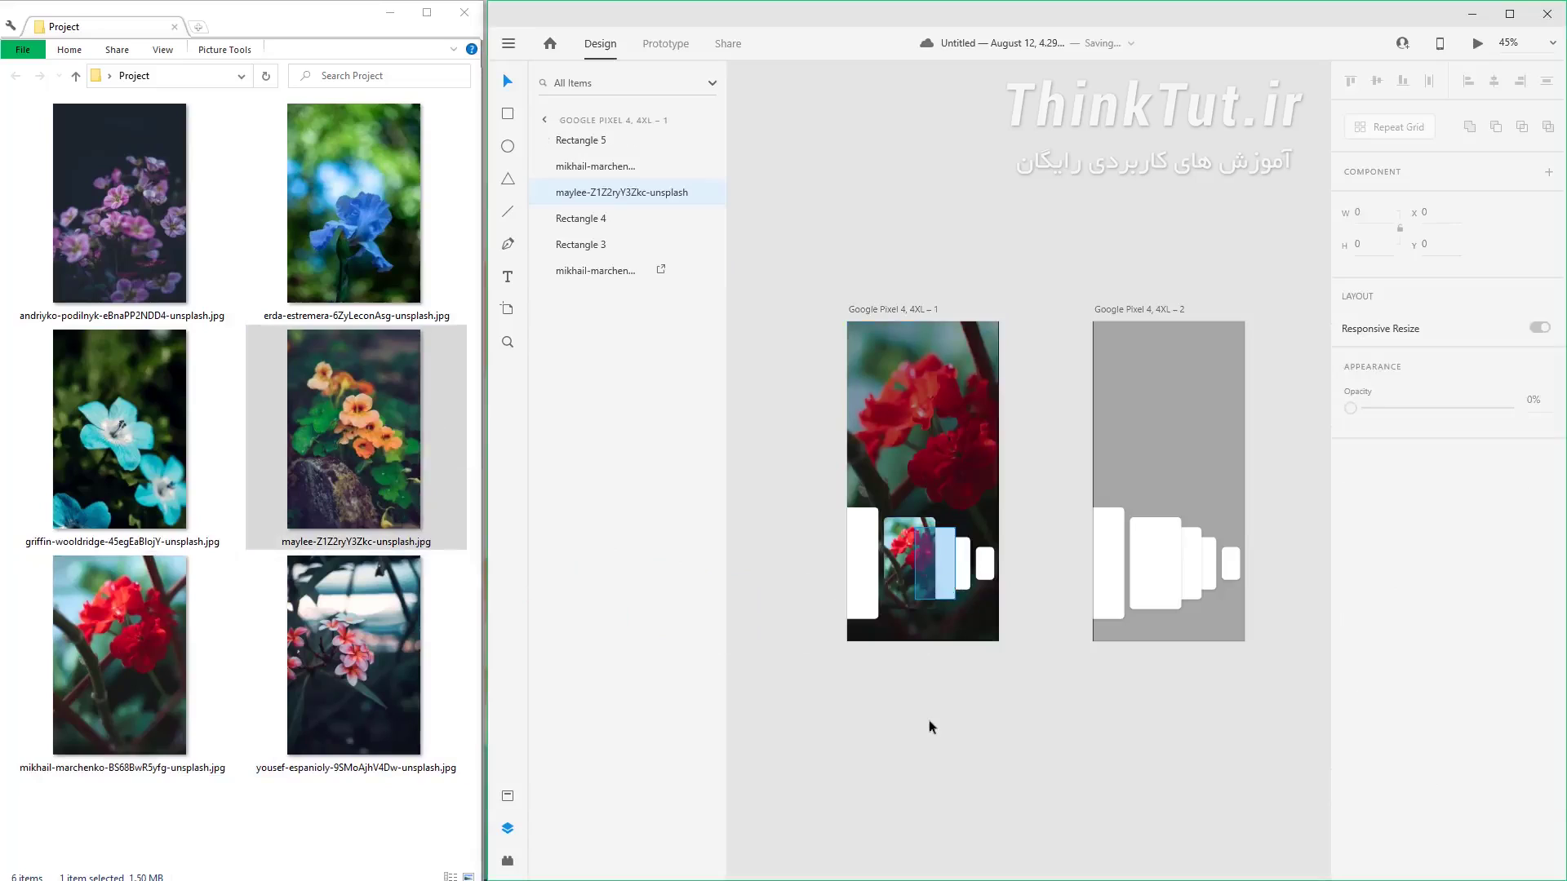
{"action": "left_click", "coordinate": [929, 729]}
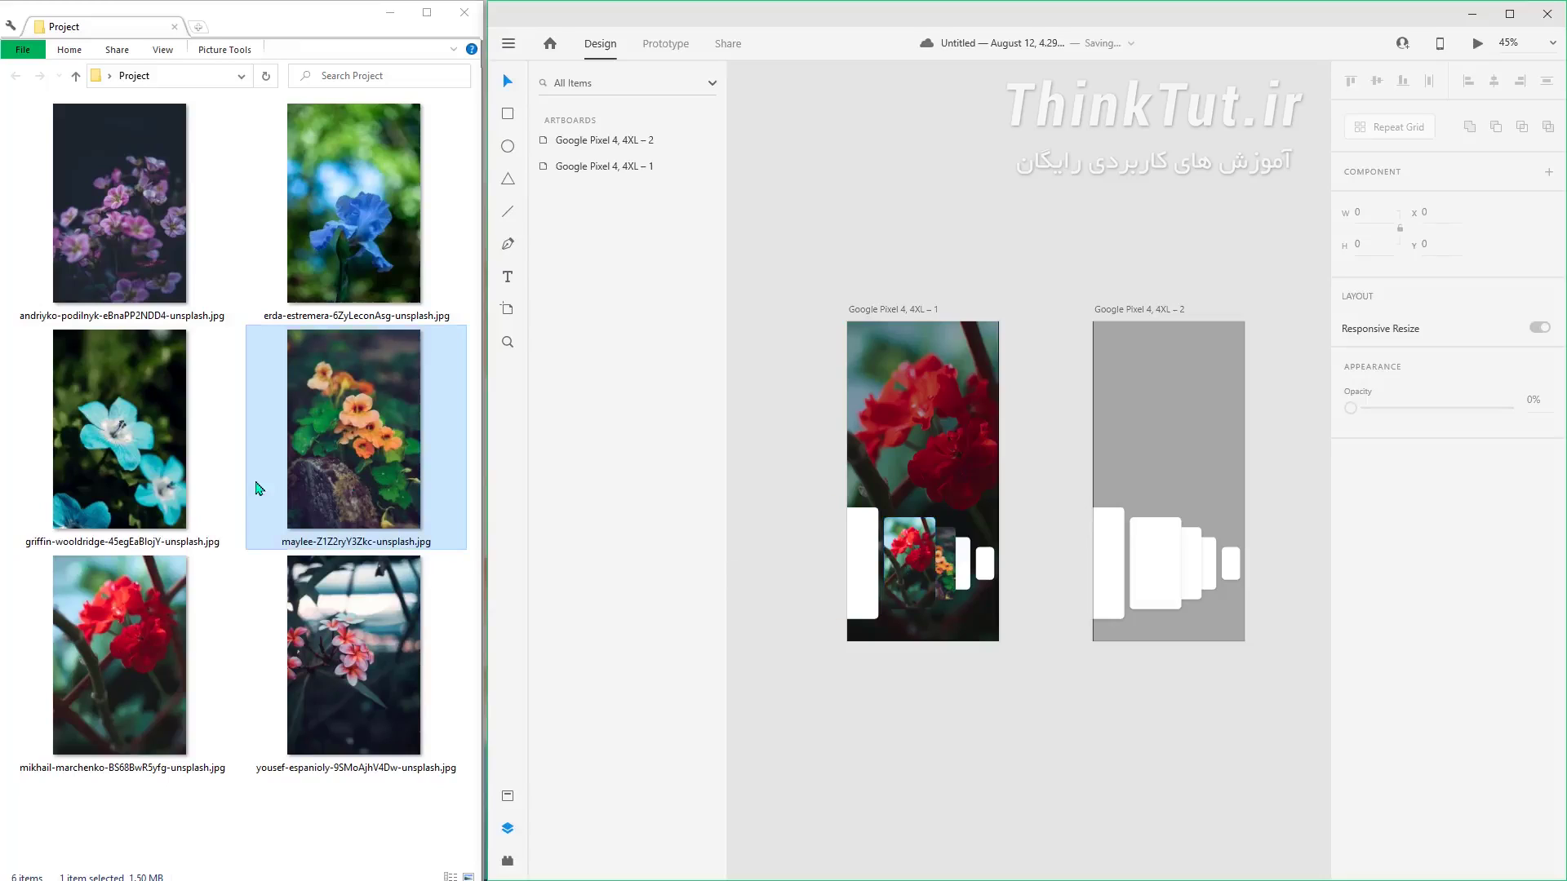
{"action": "left_click_drag", "start_coordinate": [130, 469], "coordinate": [946, 547]}
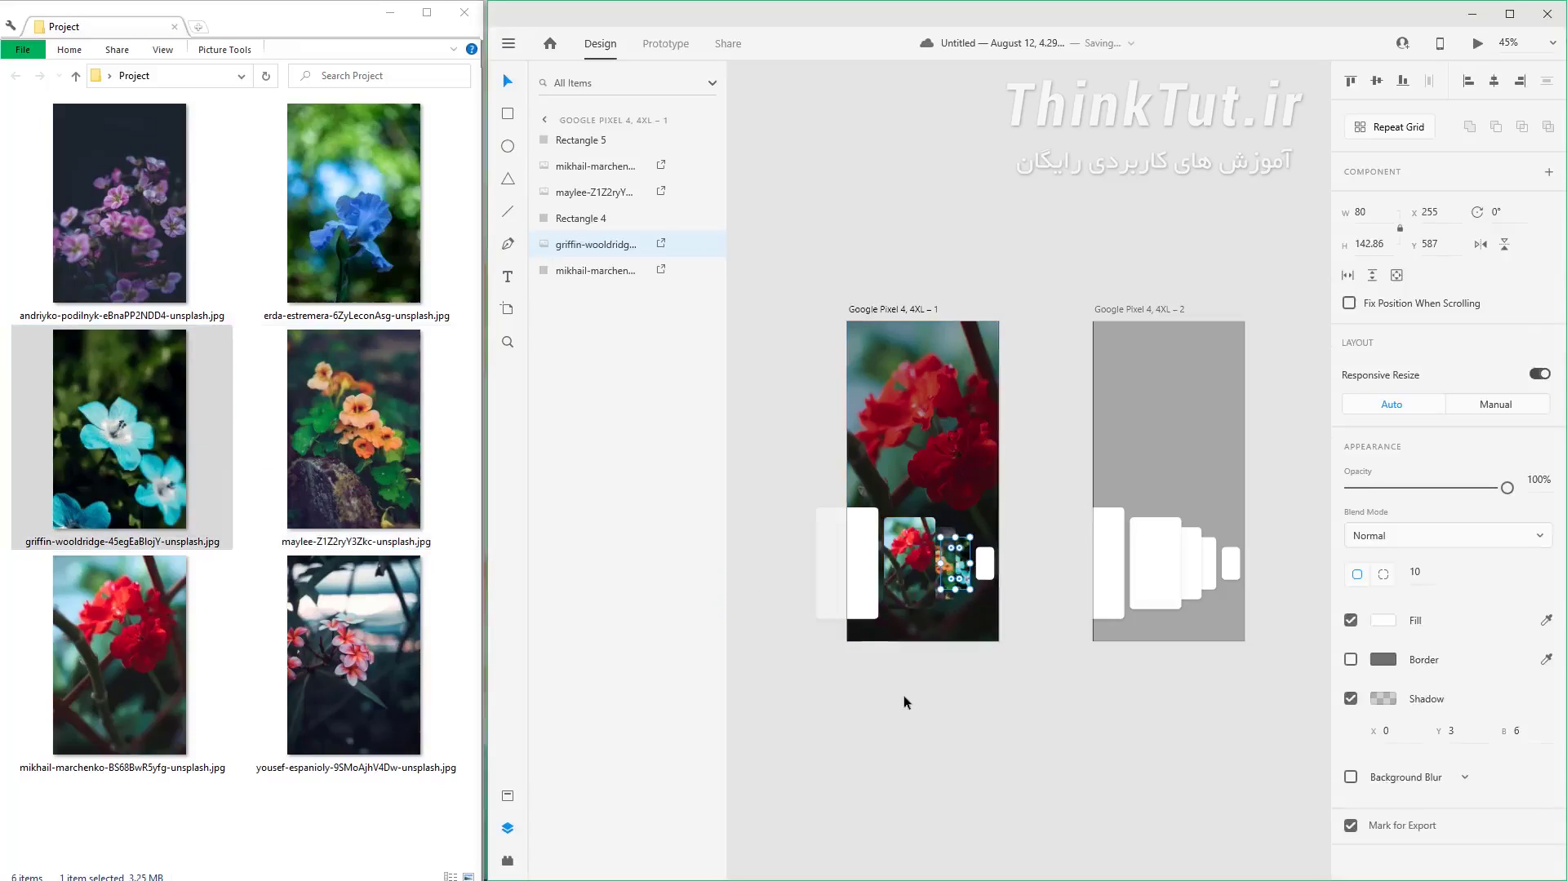
{"action": "left_click_drag", "start_coordinate": [353, 204], "coordinate": [967, 584]}
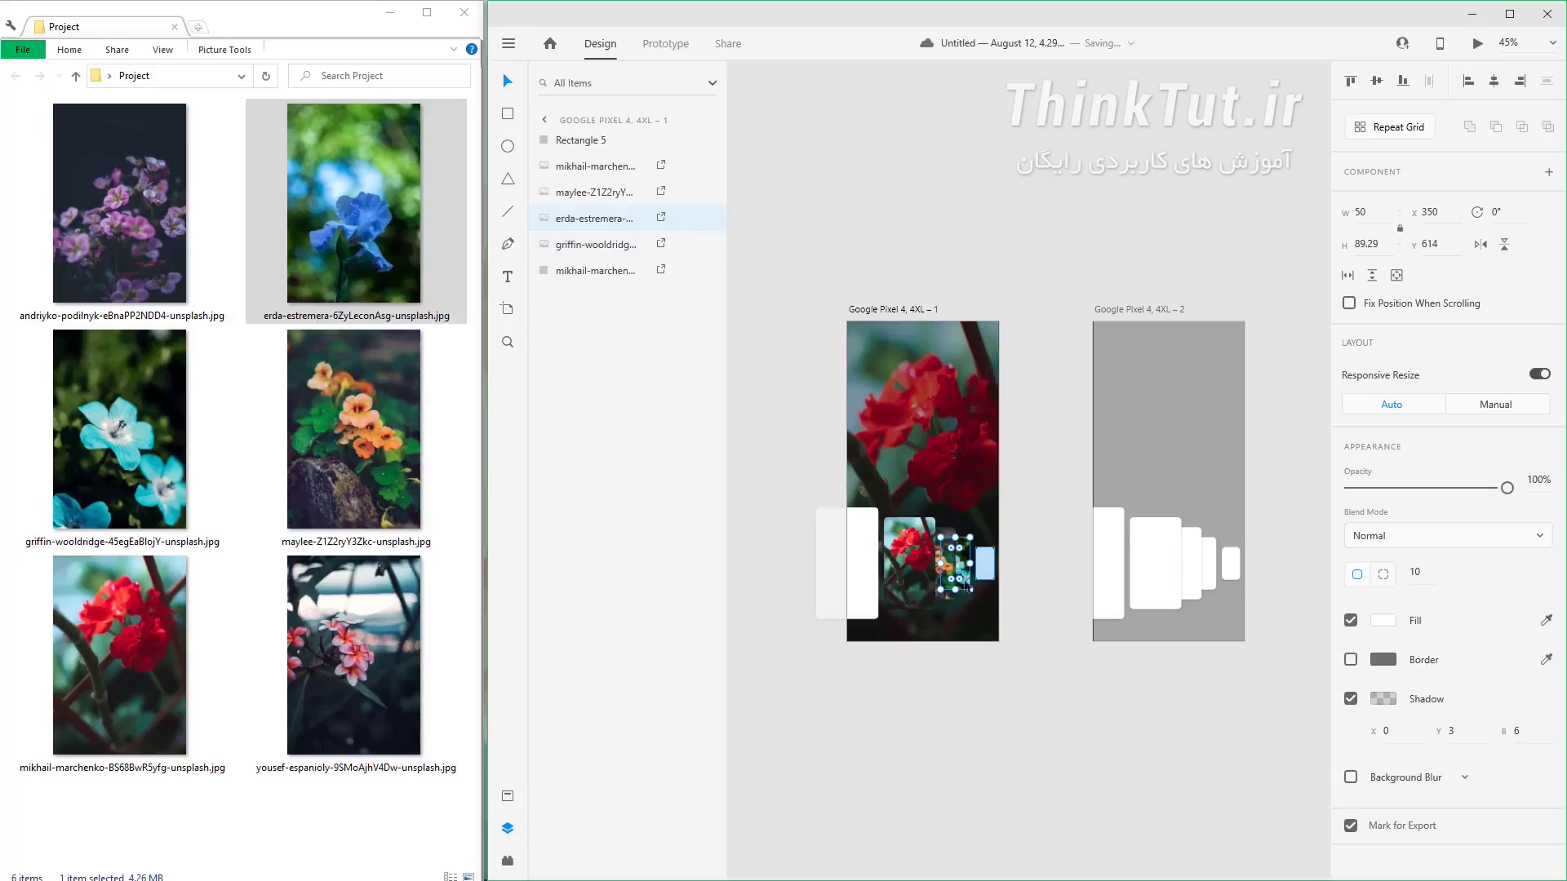
{"action": "left_click", "coordinate": [893, 696]}
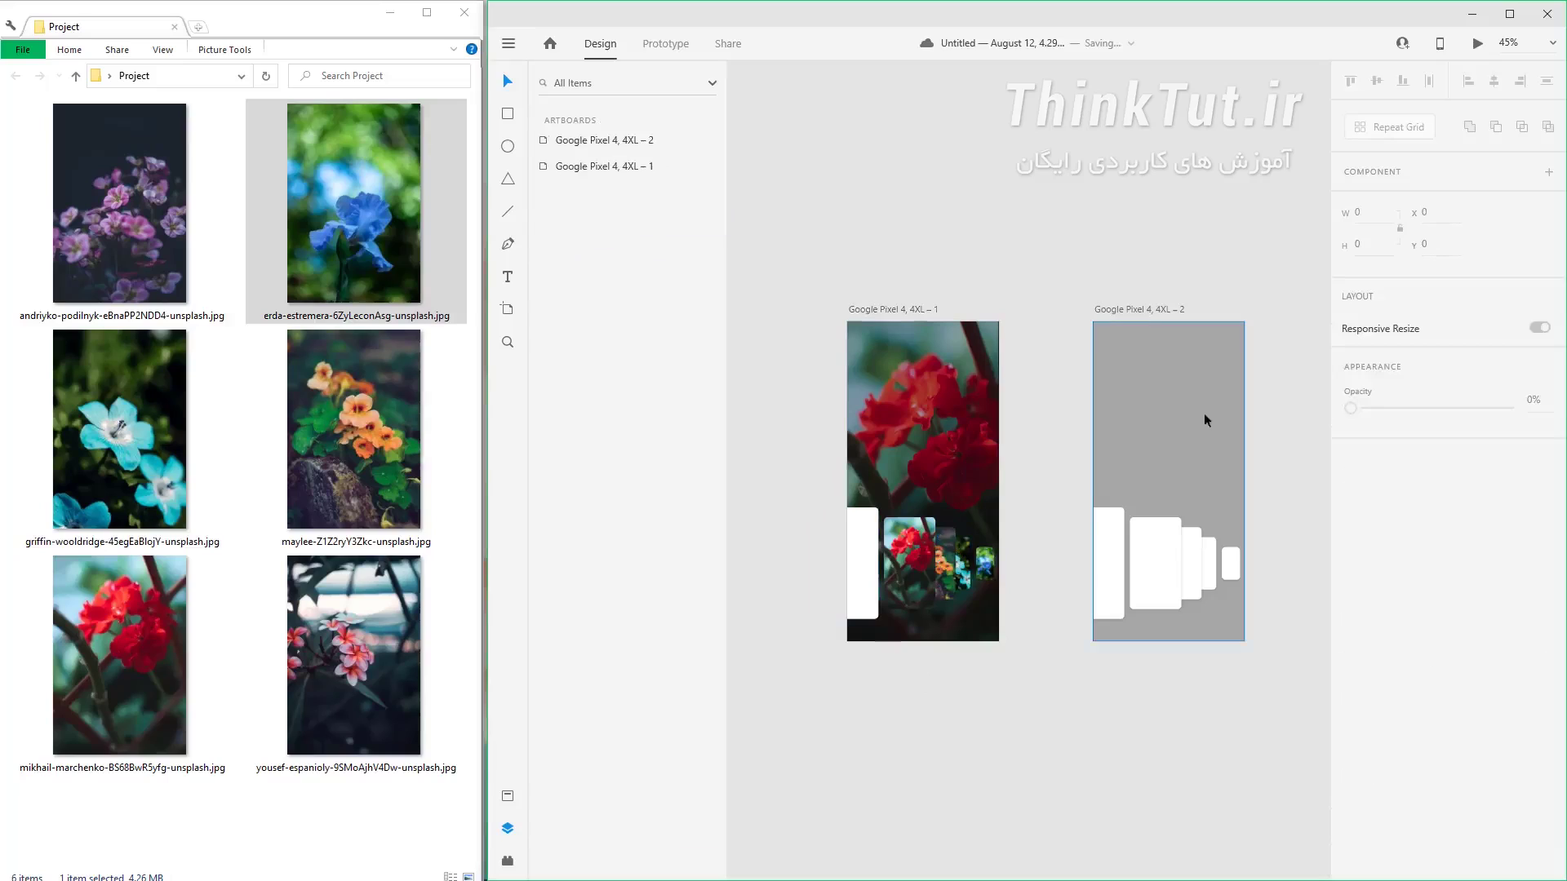
Fill the second artboard's four largest cards with the red, orange, turquoise and blue flower photos, and its background with the orange one
{"action": "left_click_drag", "start_coordinate": [143, 653], "coordinate": [1094, 572]}
{"action": "left_click_drag", "start_coordinate": [359, 441], "coordinate": [1161, 588]}
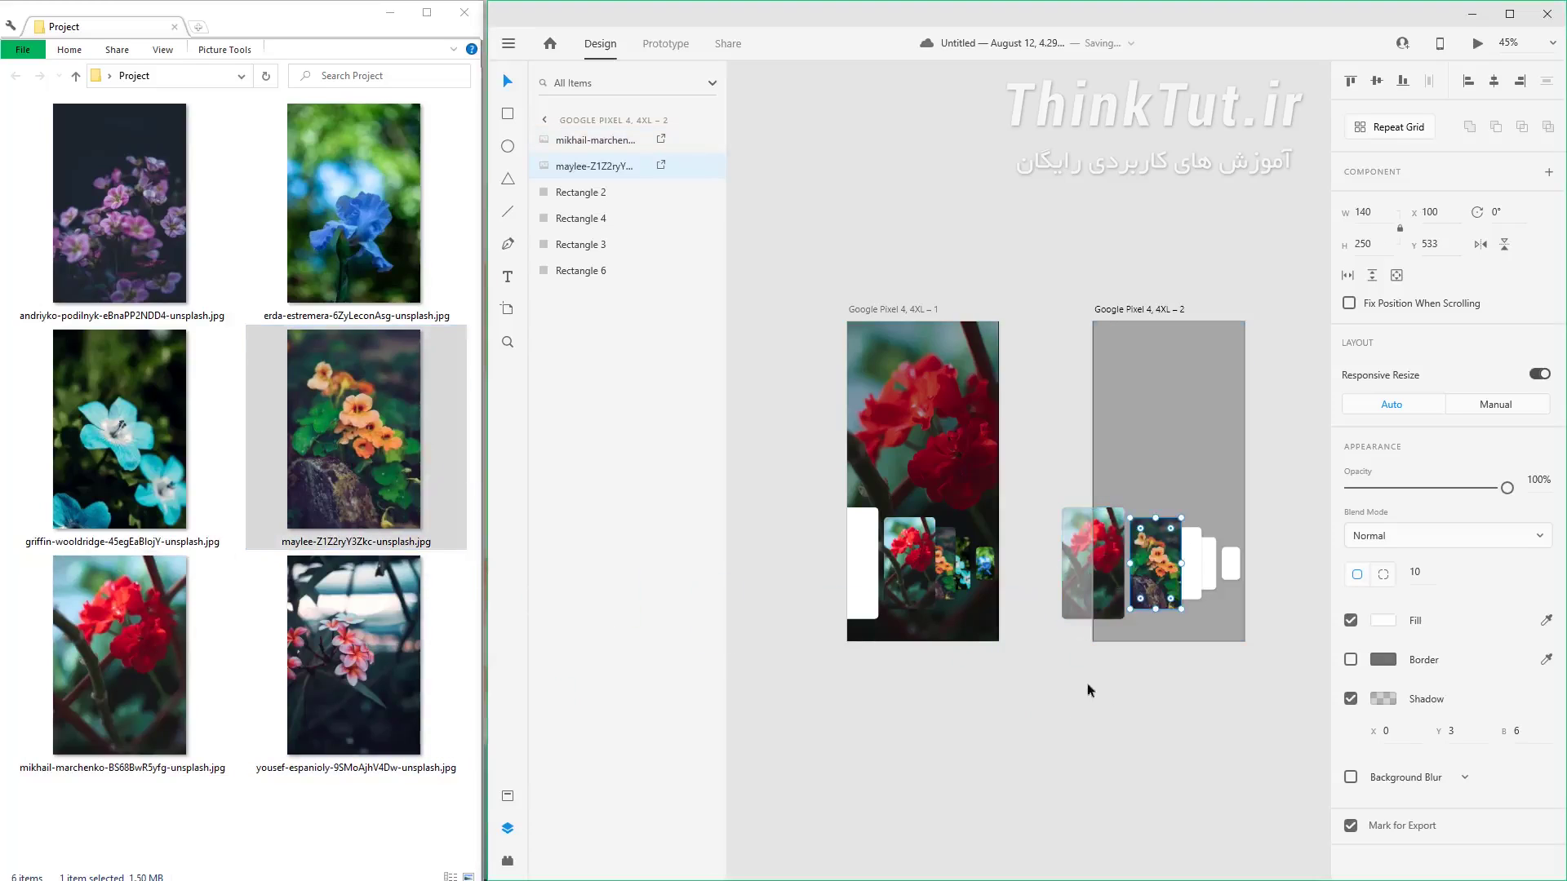
{"action": "left_click_drag", "start_coordinate": [123, 469], "coordinate": [1180, 572]}
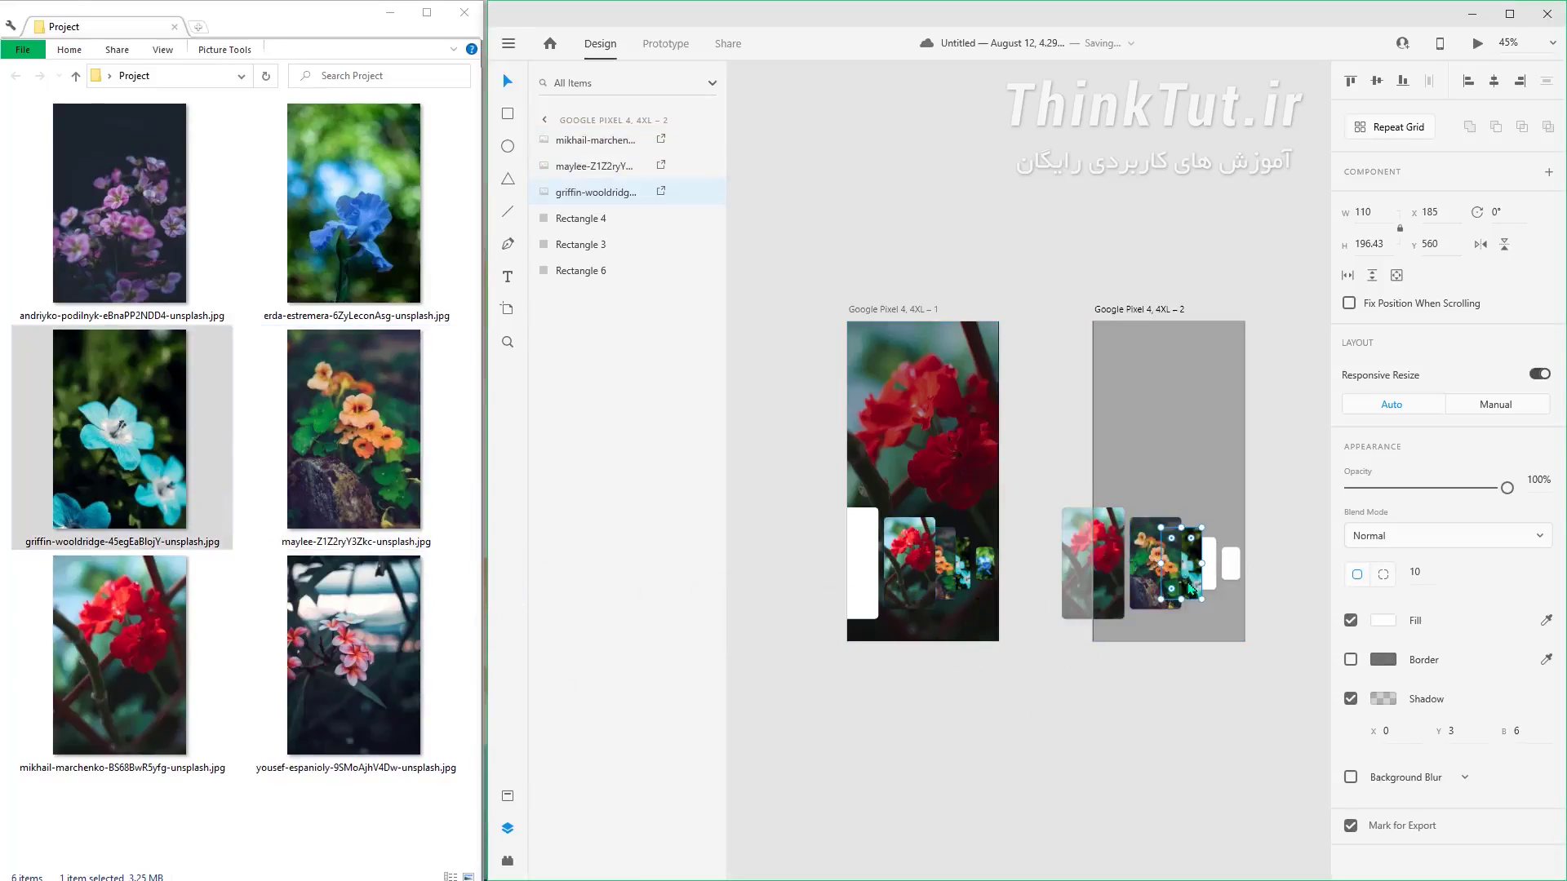
{"action": "left_click_drag", "start_coordinate": [262, 262], "coordinate": [1216, 566]}
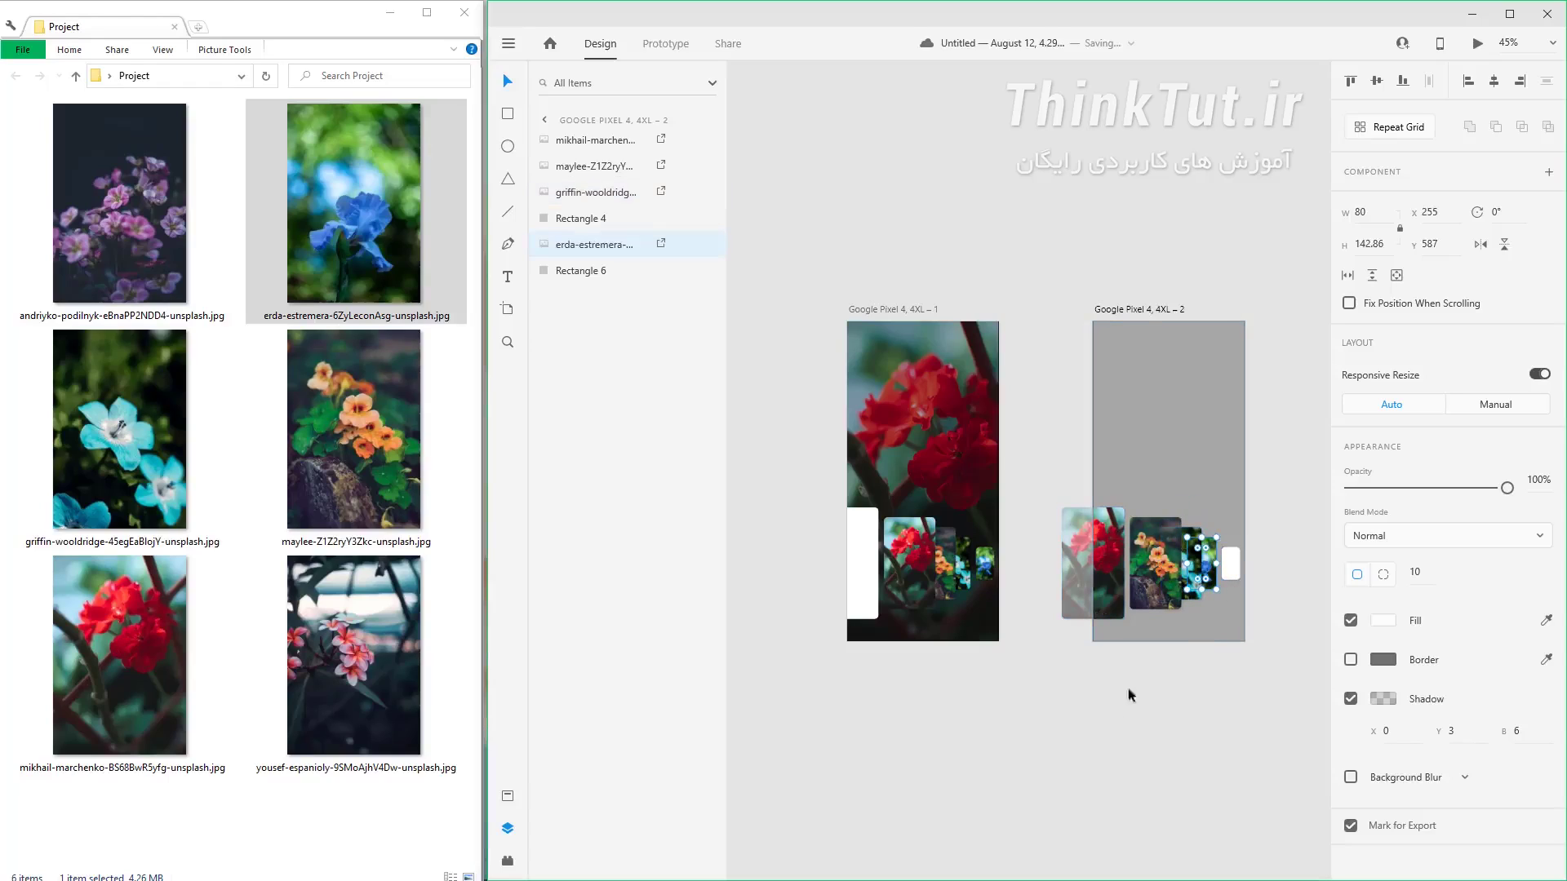
{"action": "left_click_drag", "start_coordinate": [369, 448], "coordinate": [1173, 475]}
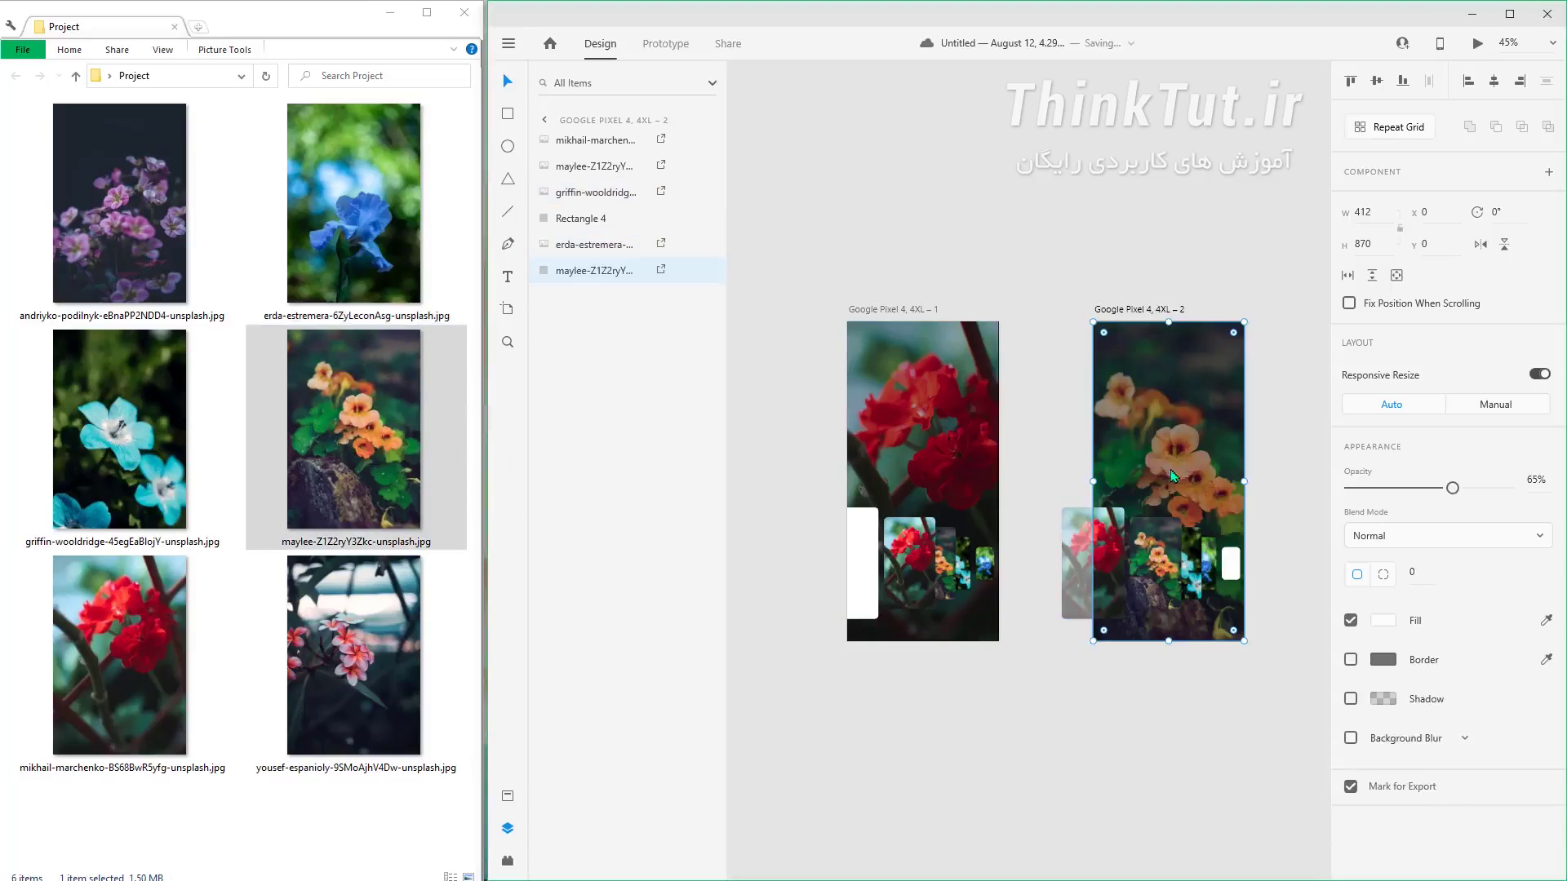
{"action": "left_click", "coordinate": [1009, 788]}
Delete the two remaining white cards: the half-off one on the first artboard and the smallest on the second
{"action": "left_click", "coordinate": [869, 606]}
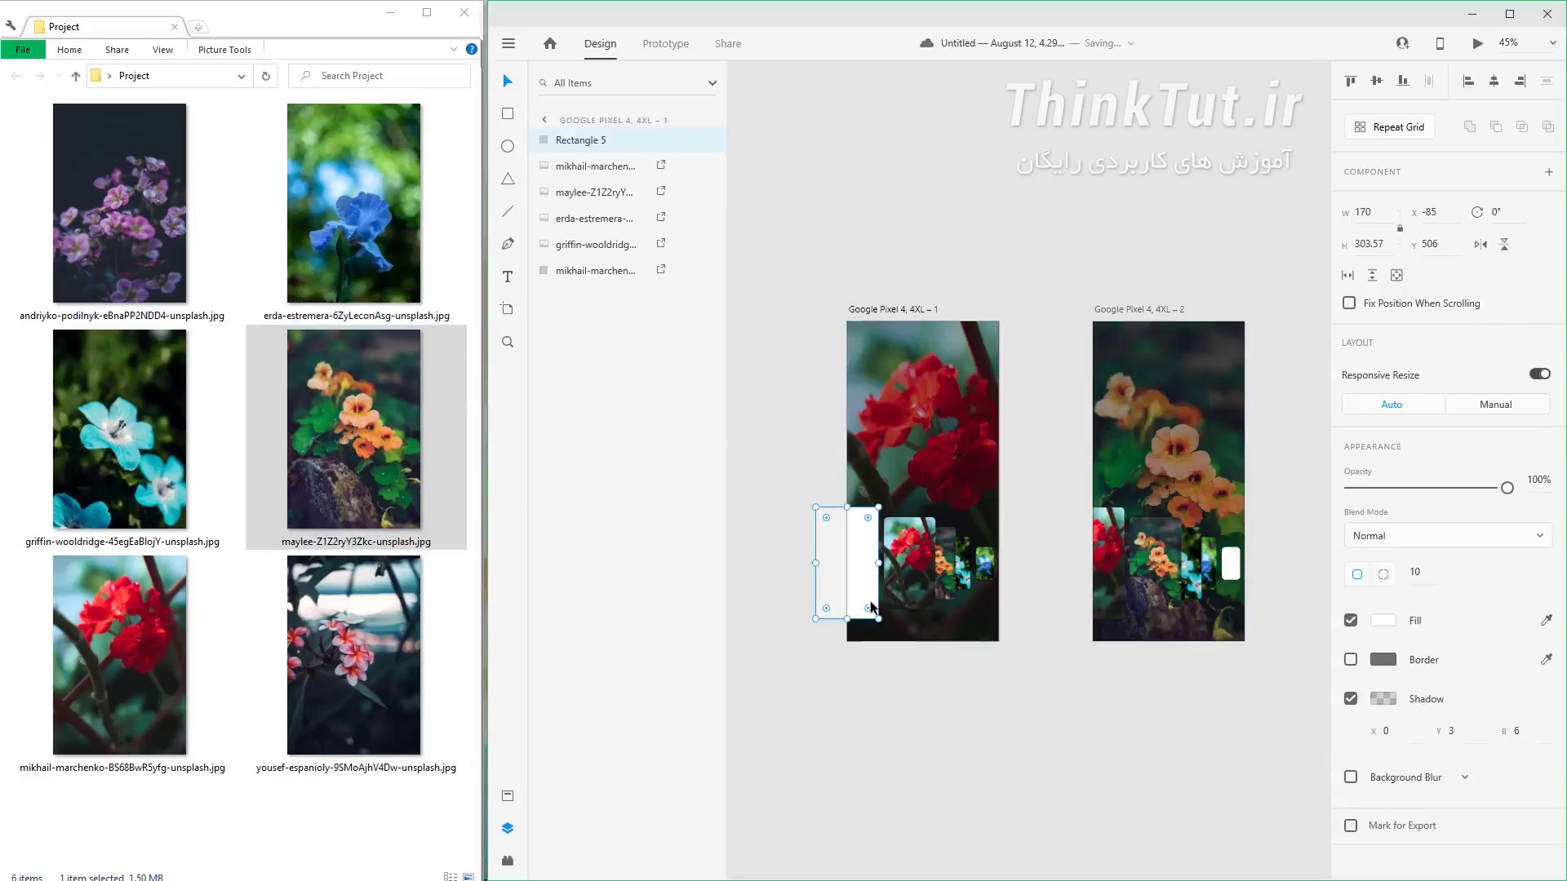
{"action": "key", "text": "Delete"}
{"action": "left_click", "coordinate": [1234, 565]}
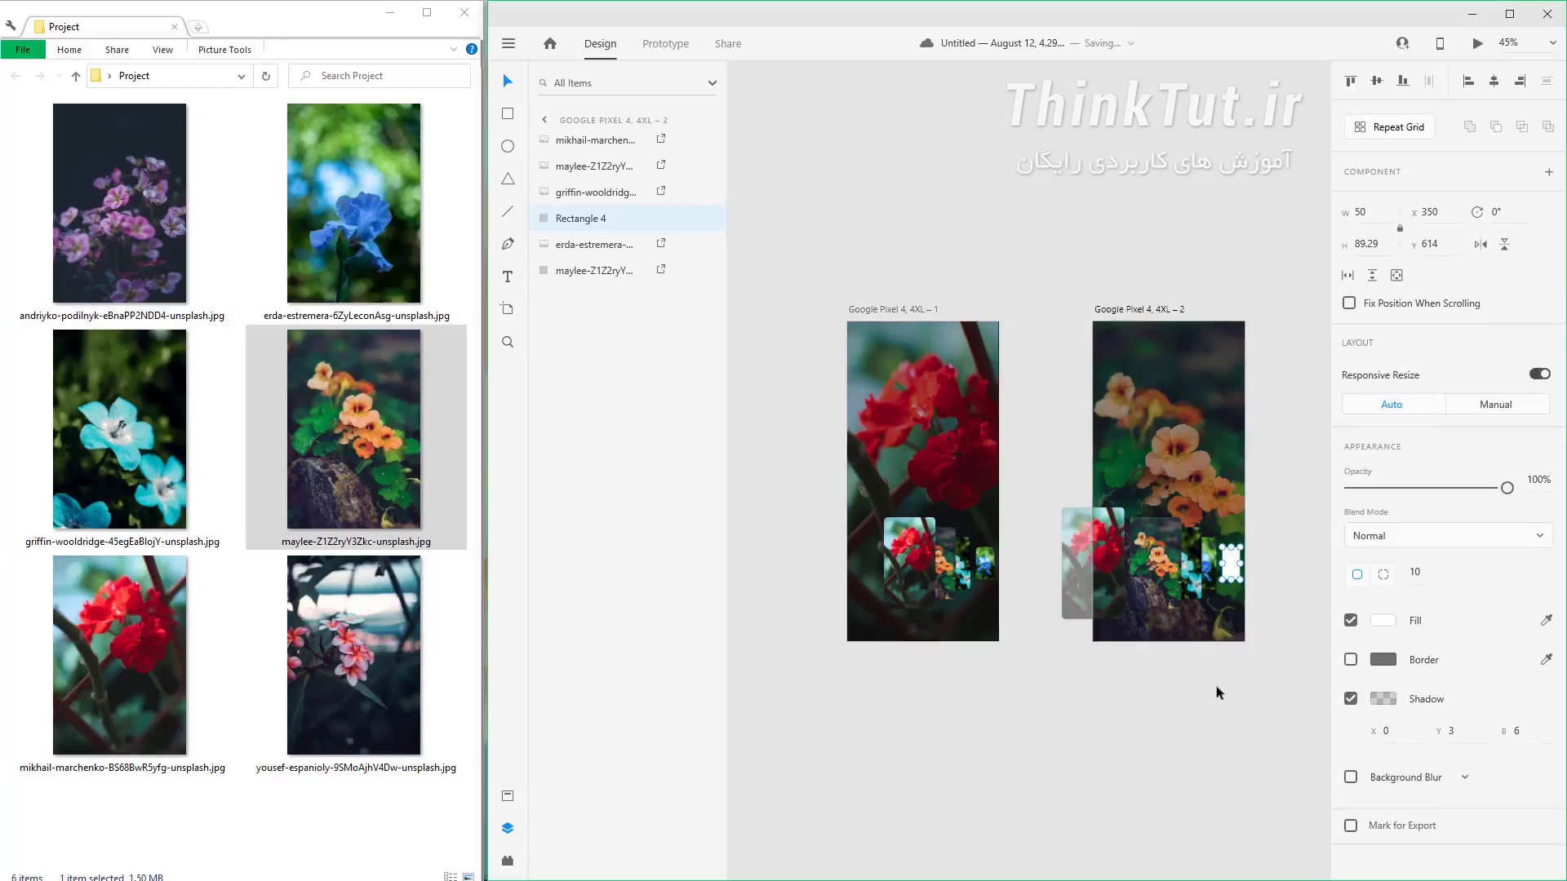
{"action": "key", "text": "Delete"}
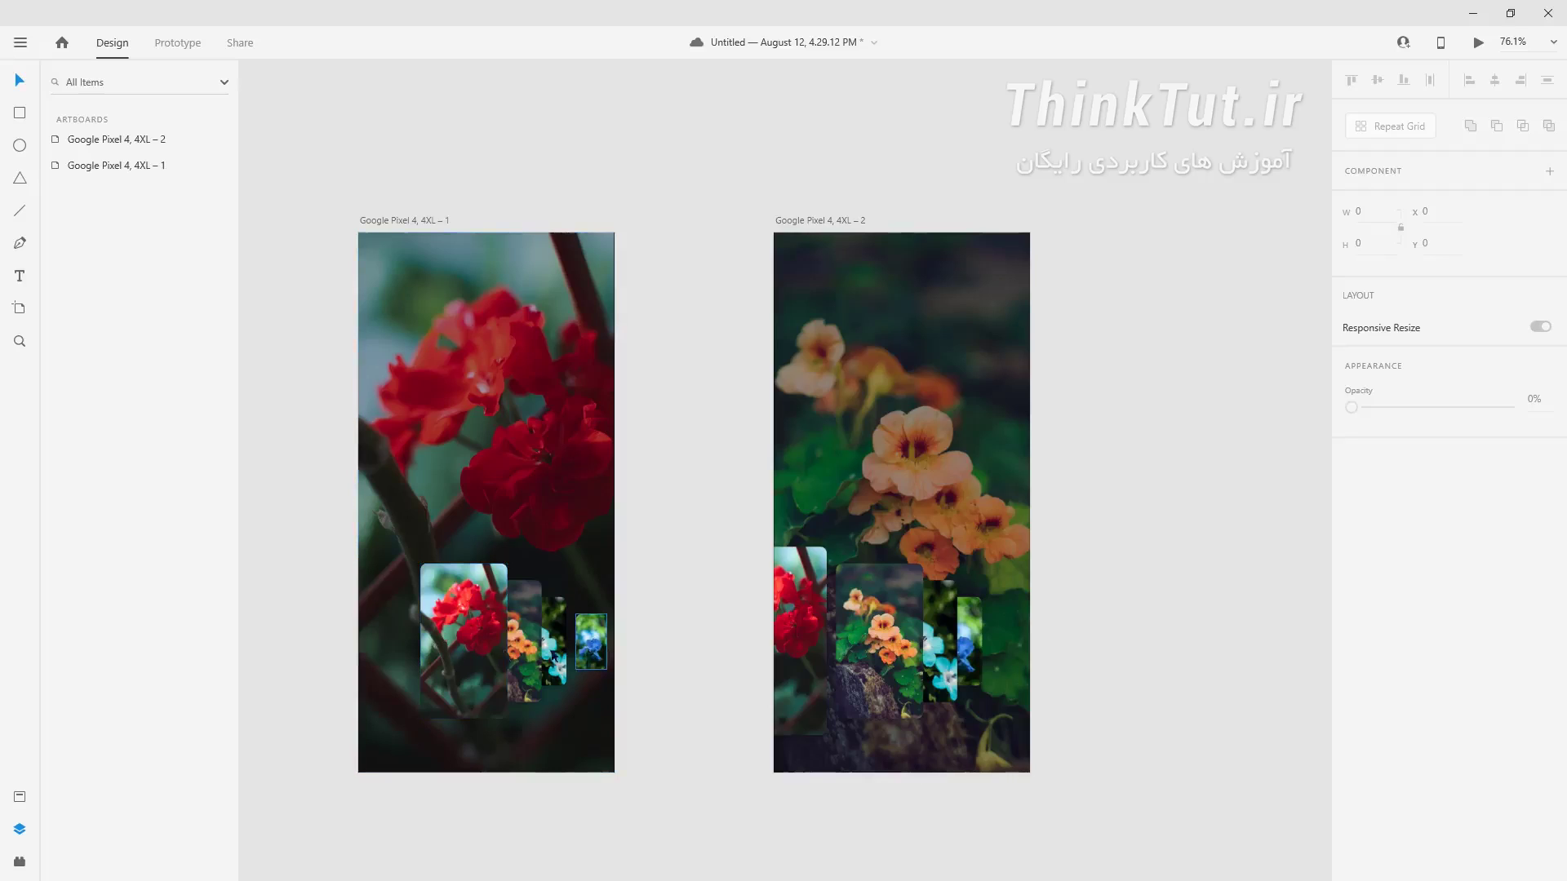
Move the turquoise flower card's layer above the blue flower card's layer on the first artboard
{"action": "left_click", "coordinate": [465, 655]}
{"action": "left_click", "coordinate": [527, 656]}
{"action": "left_click", "coordinate": [552, 656]}
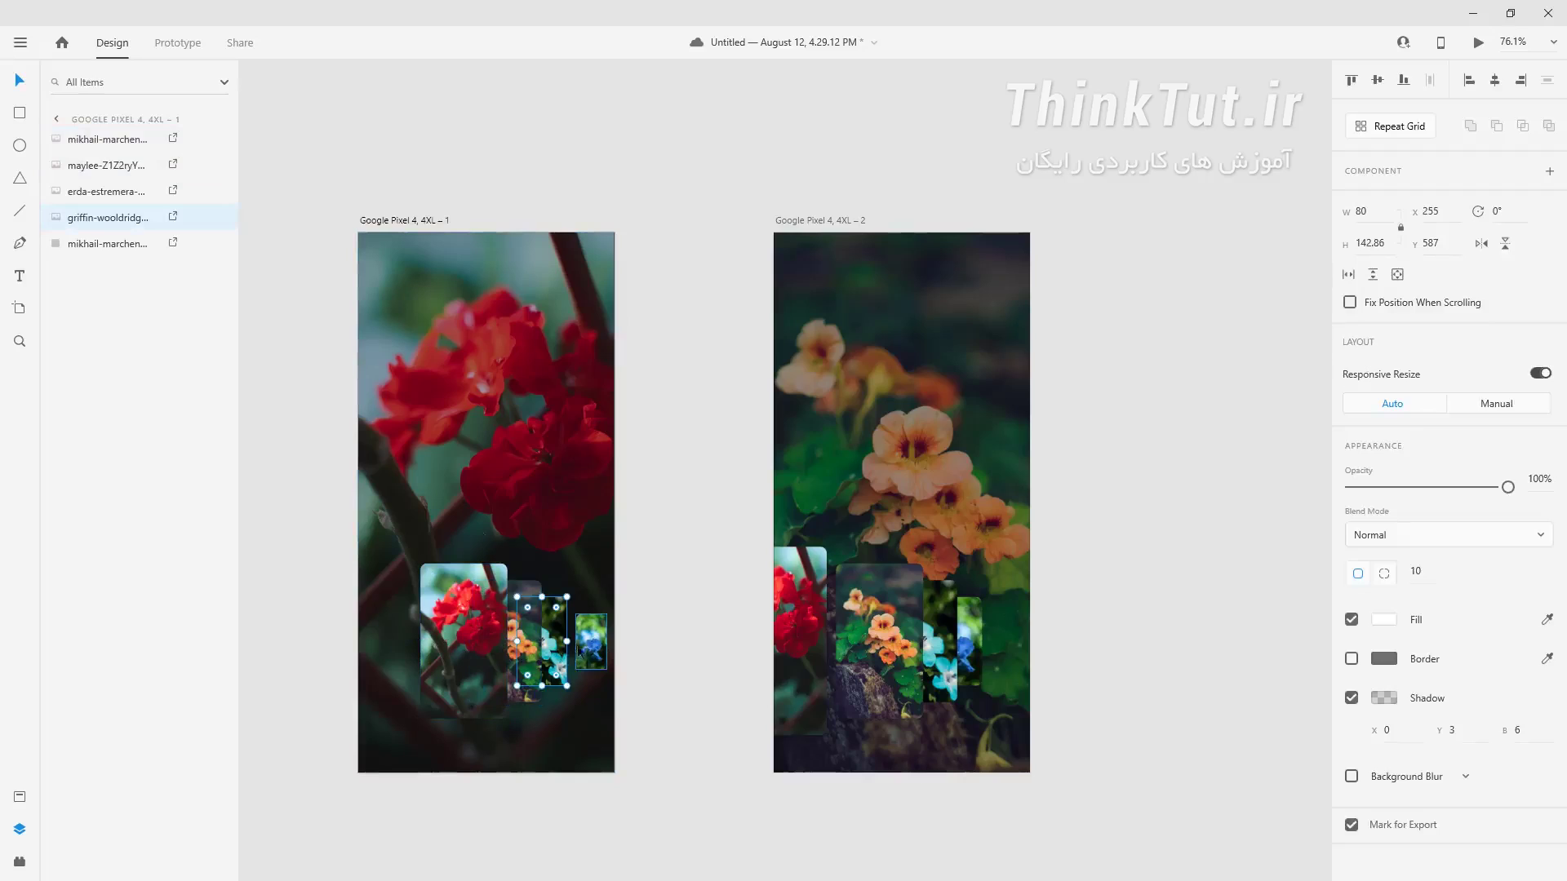
{"action": "left_click_drag", "start_coordinate": [130, 220], "coordinate": [124, 190]}
{"action": "left_click", "coordinate": [592, 642]}
Rename the first artboard's red flower background layer as bg
{"action": "left_click", "coordinate": [501, 423]}
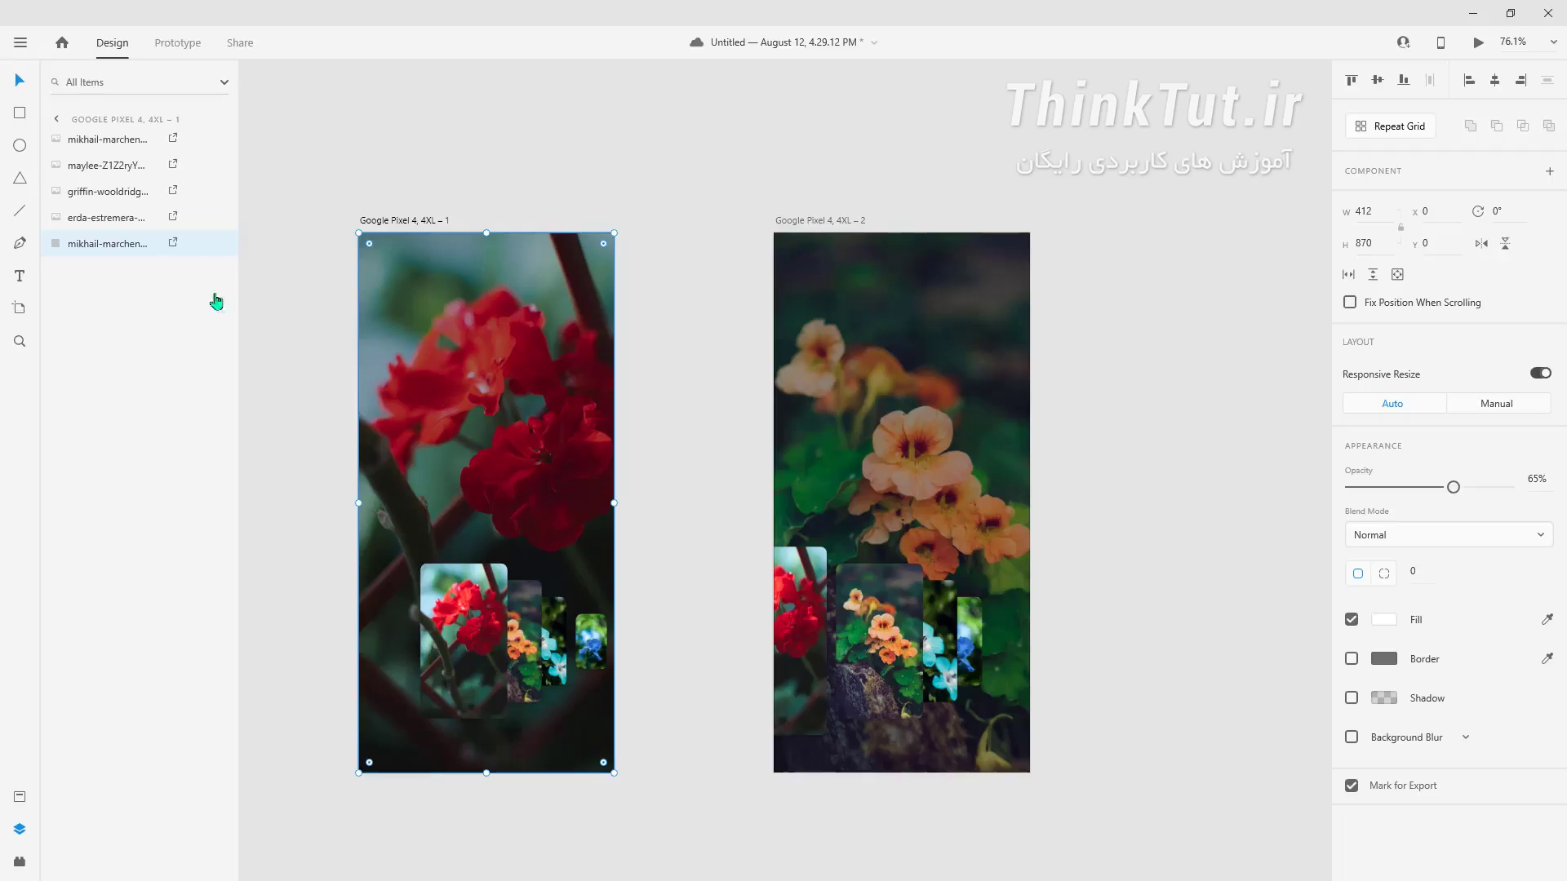
{"action": "double_click", "coordinate": [98, 245]}
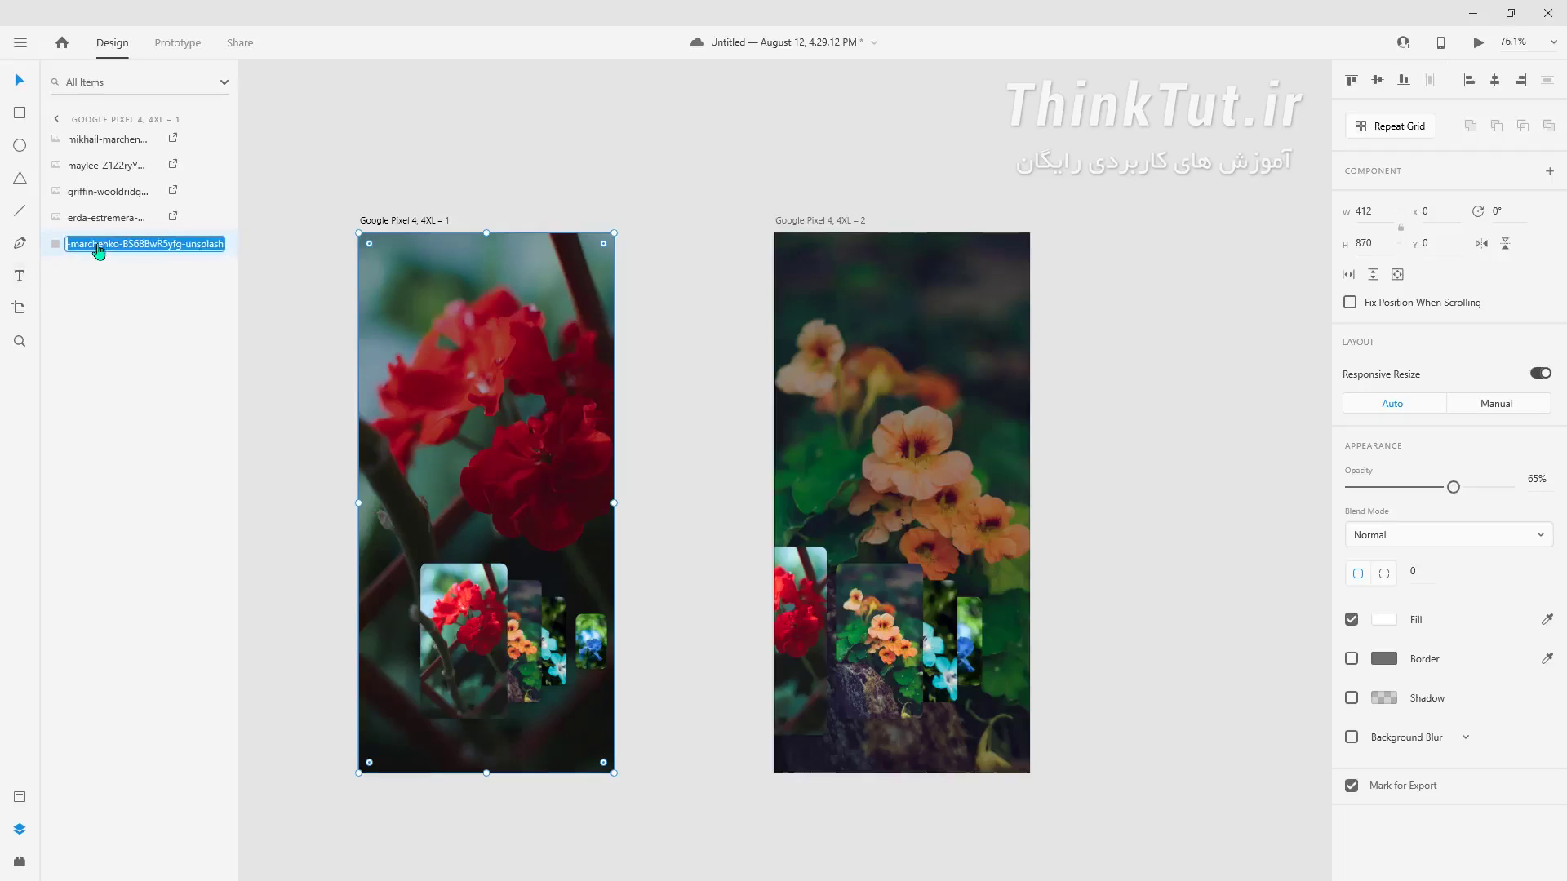
{"action": "type", "text": "bg"}
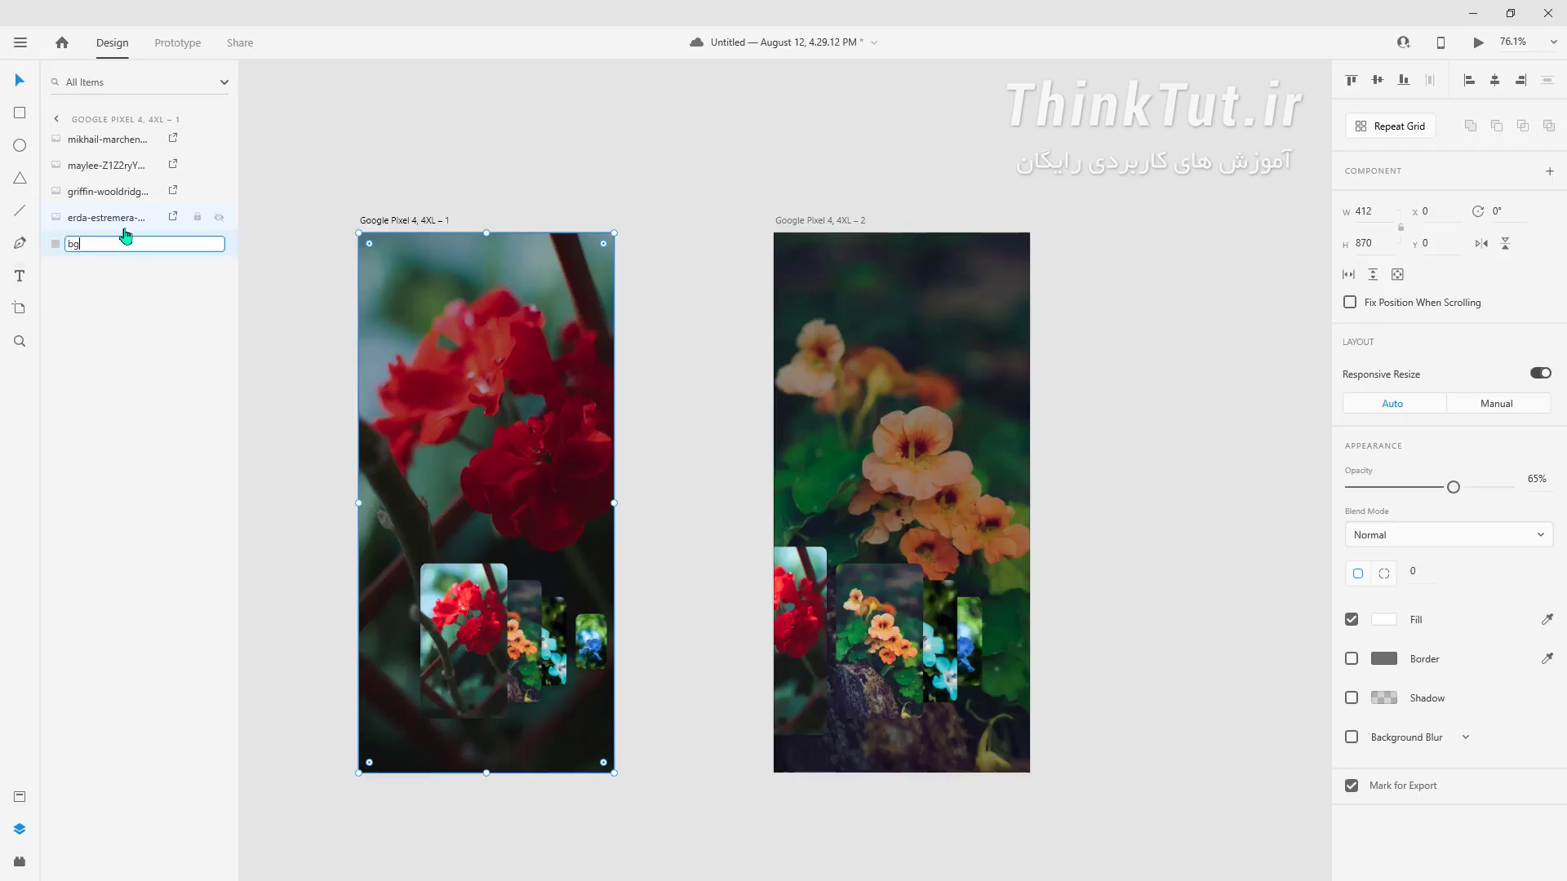
{"action": "key", "text": "Return"}
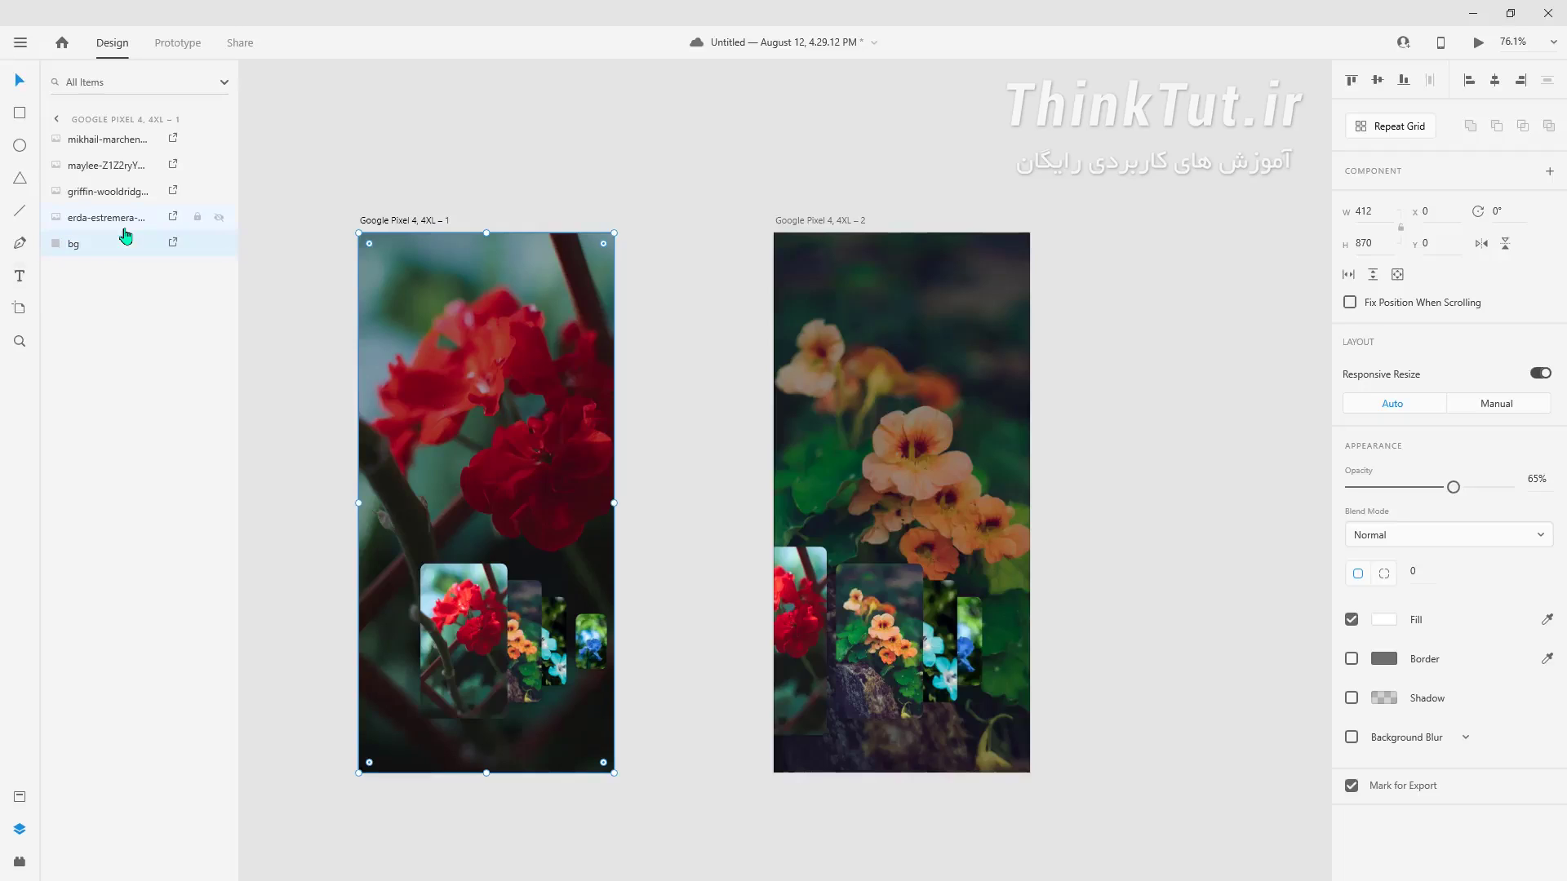
Check the second artboard's card layers and rename its orange flower background layer as bg2
{"action": "left_click", "coordinate": [797, 666]}
{"action": "left_click", "coordinate": [870, 647]}
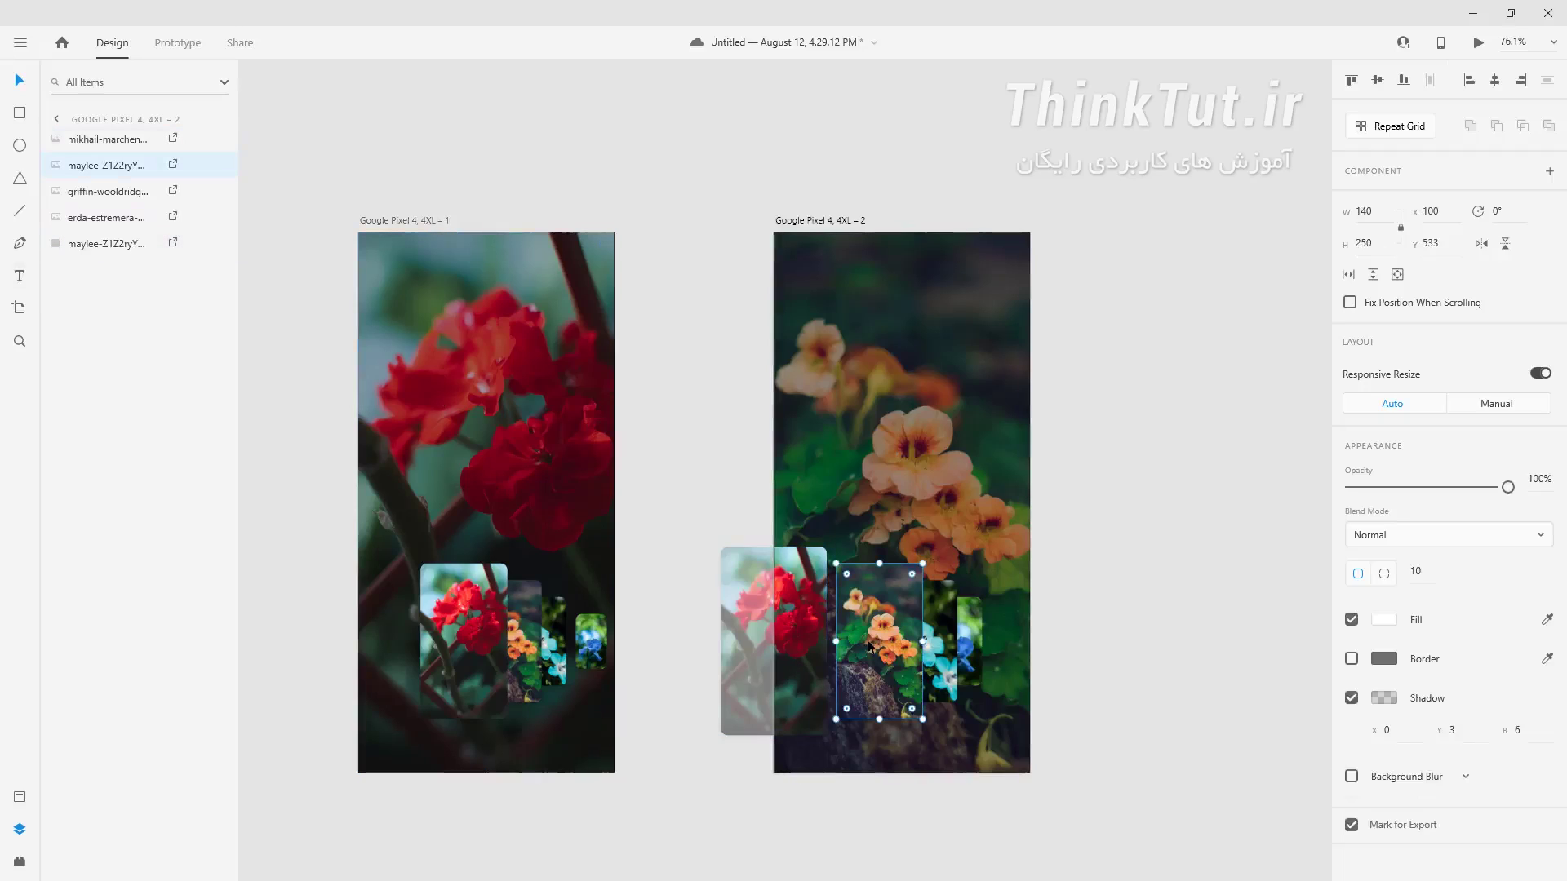
{"action": "left_click", "coordinate": [943, 641]}
{"action": "left_click", "coordinate": [975, 647]}
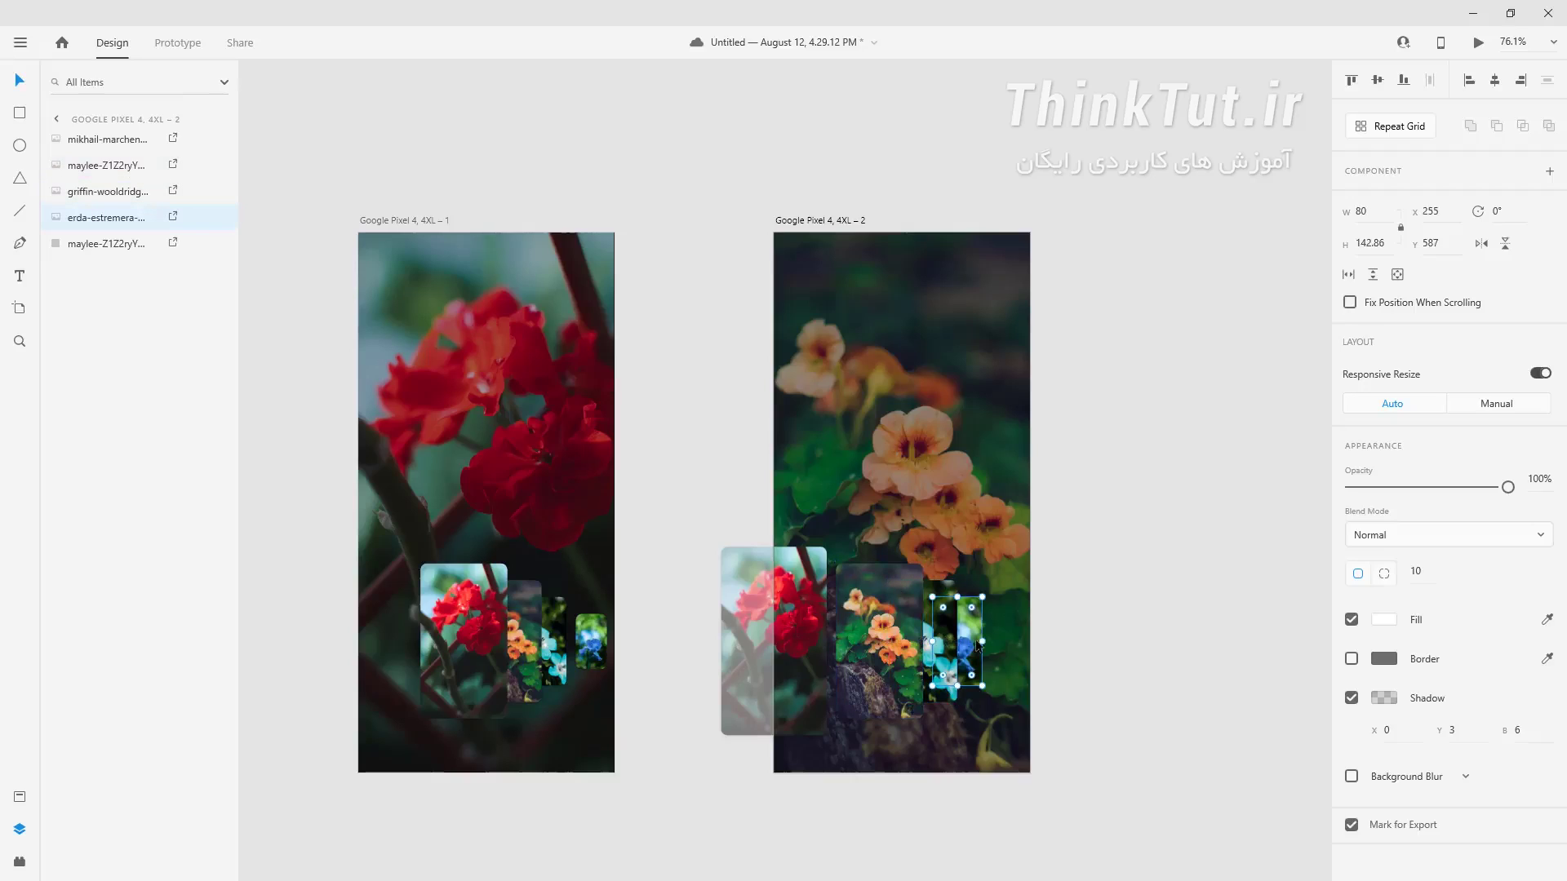
{"action": "left_click", "coordinate": [901, 472]}
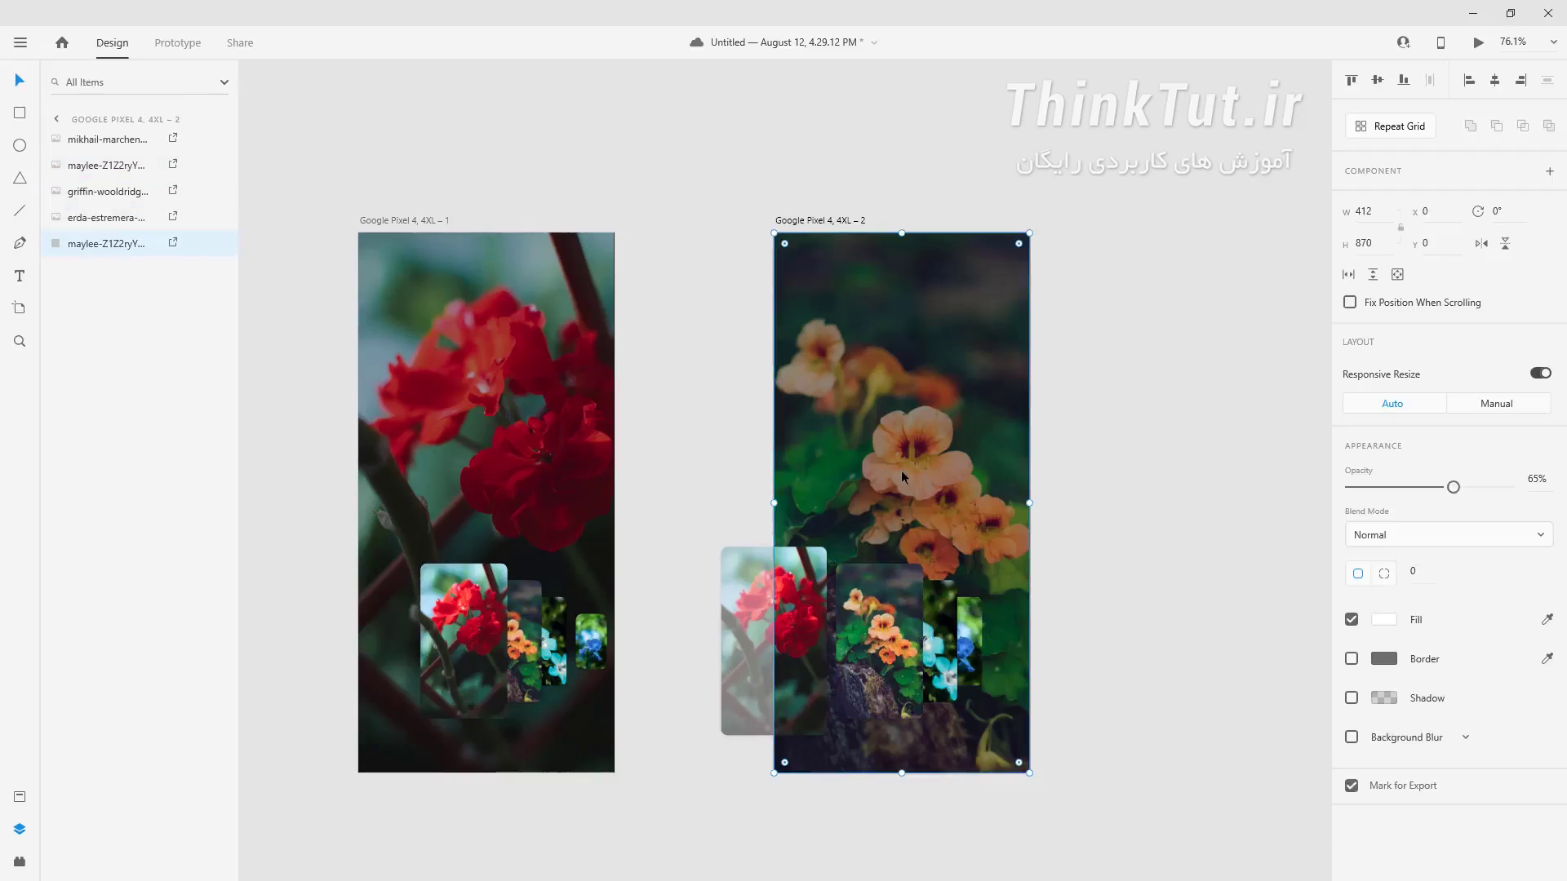
{"action": "double_click", "coordinate": [105, 245]}
{"action": "type", "text": "bg2"}
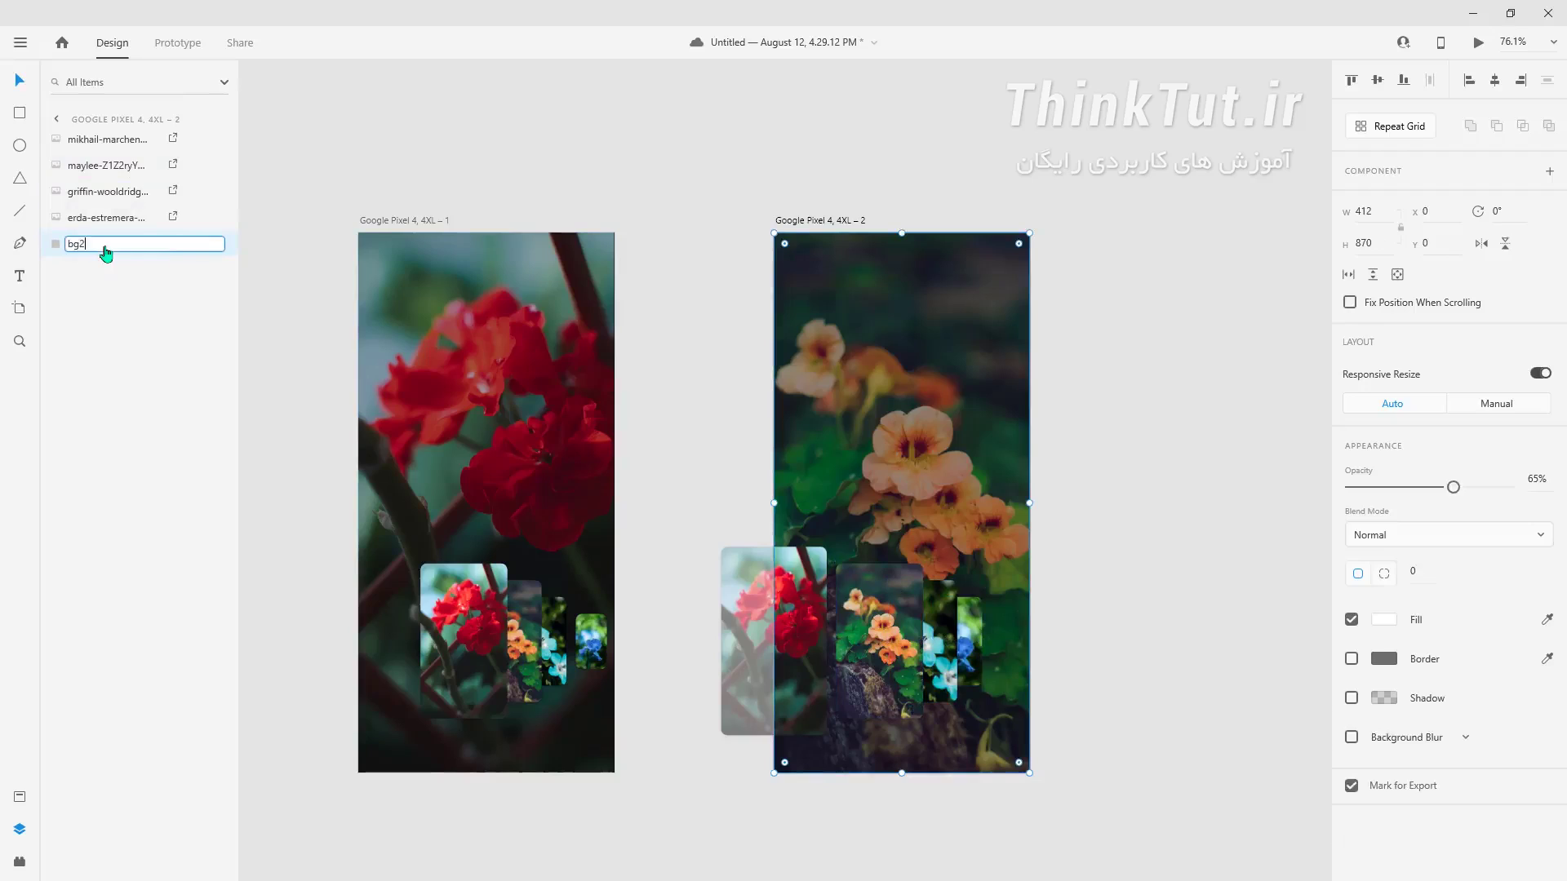
{"action": "key", "text": "Return"}
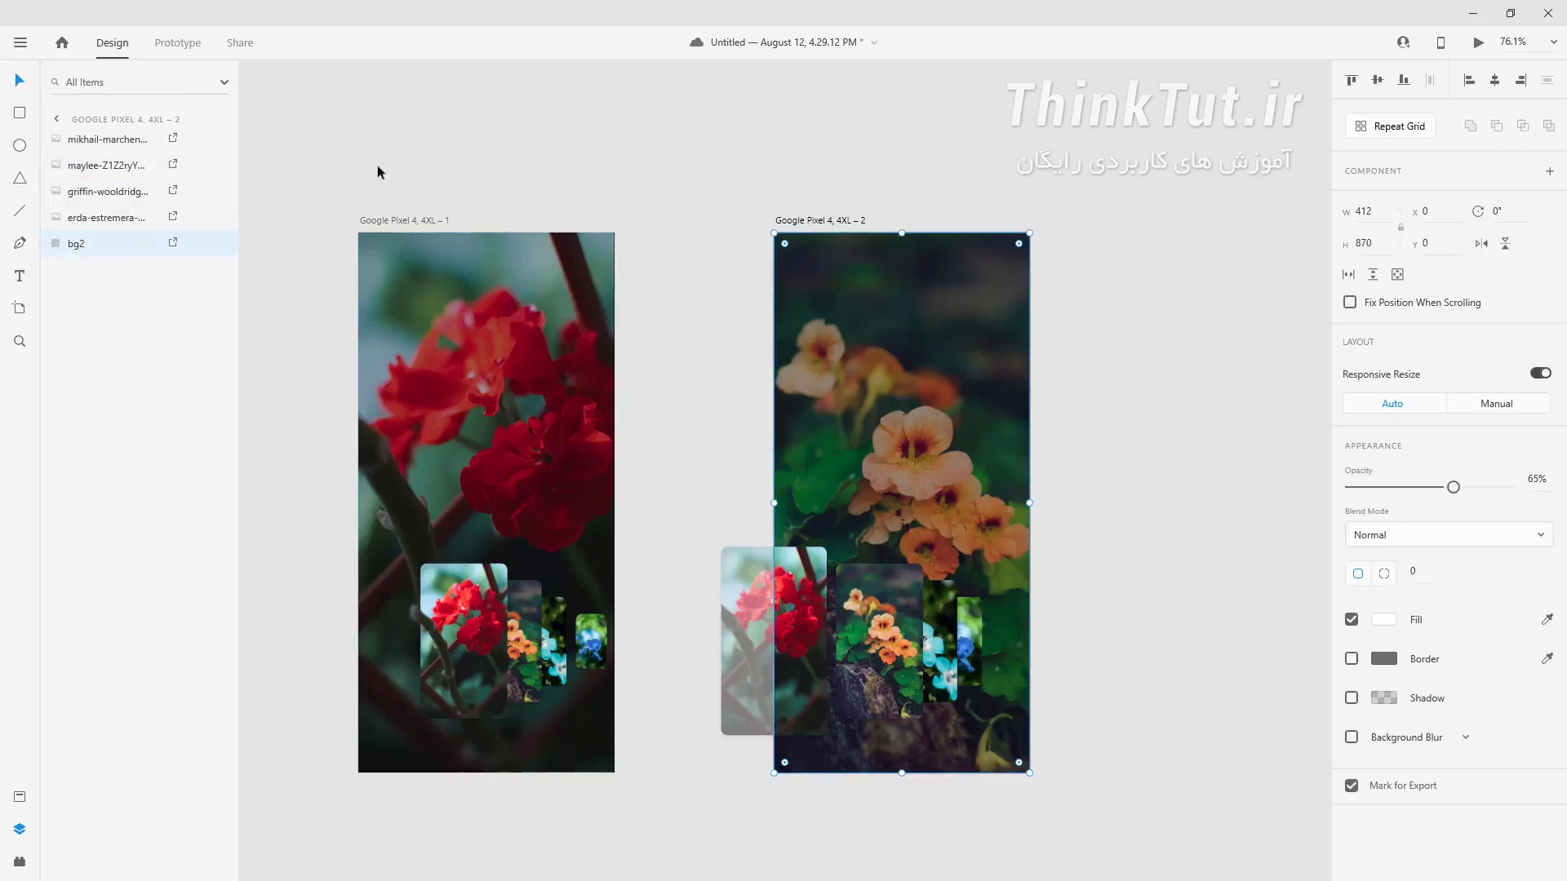
Link the first artboard's large red flower card to the second artboard with a Drag trigger and Auto-Animate action
{"action": "left_click", "coordinate": [176, 49]}
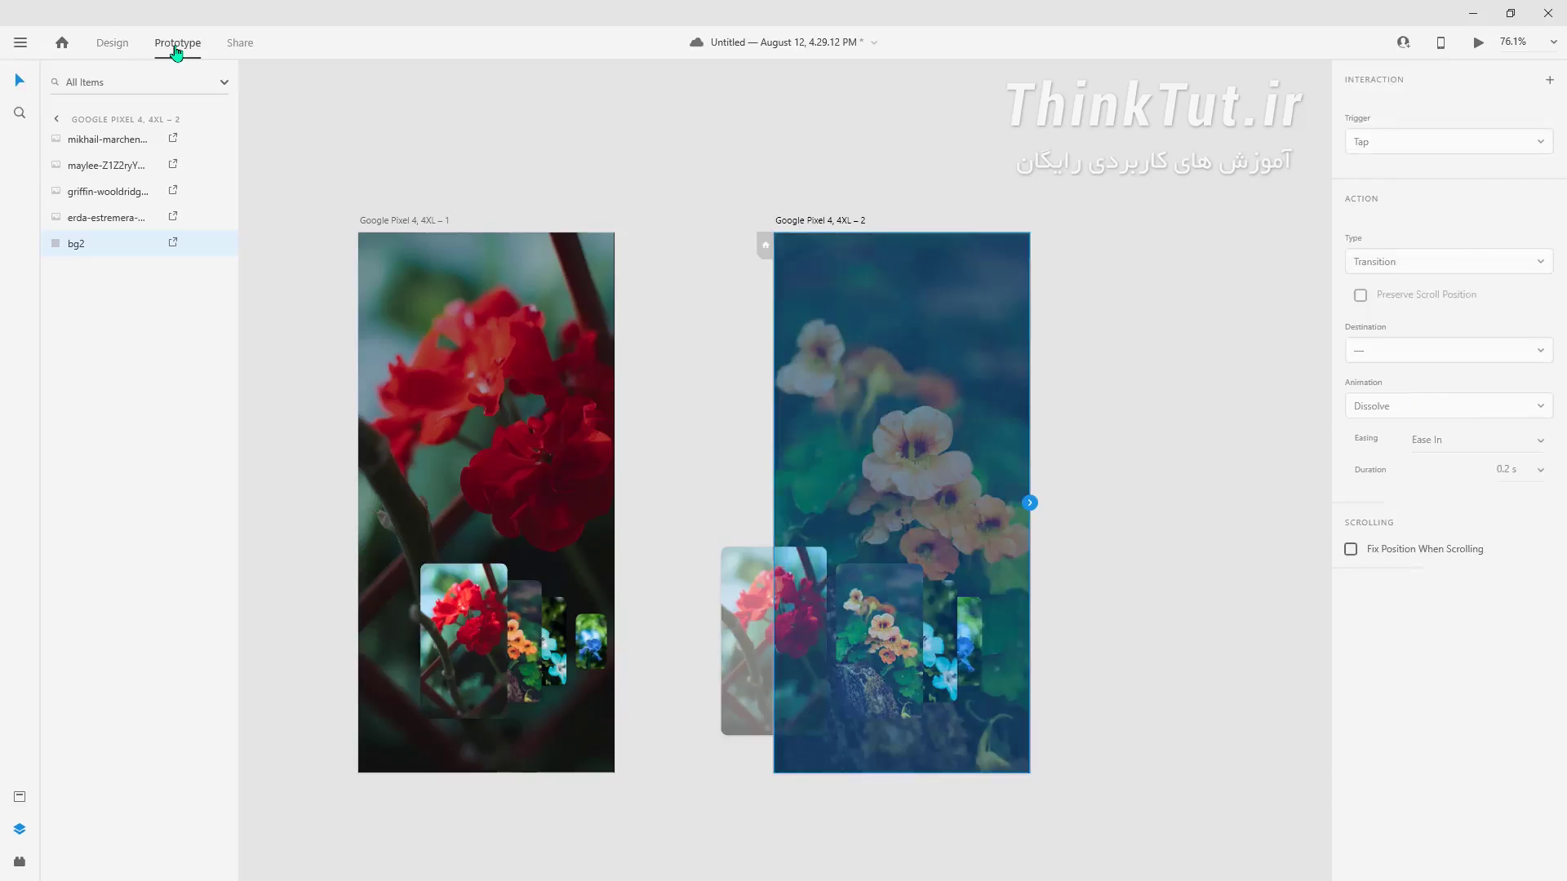
{"action": "left_click", "coordinate": [457, 604]}
{"action": "left_click_drag", "start_coordinate": [507, 641], "coordinate": [790, 428]}
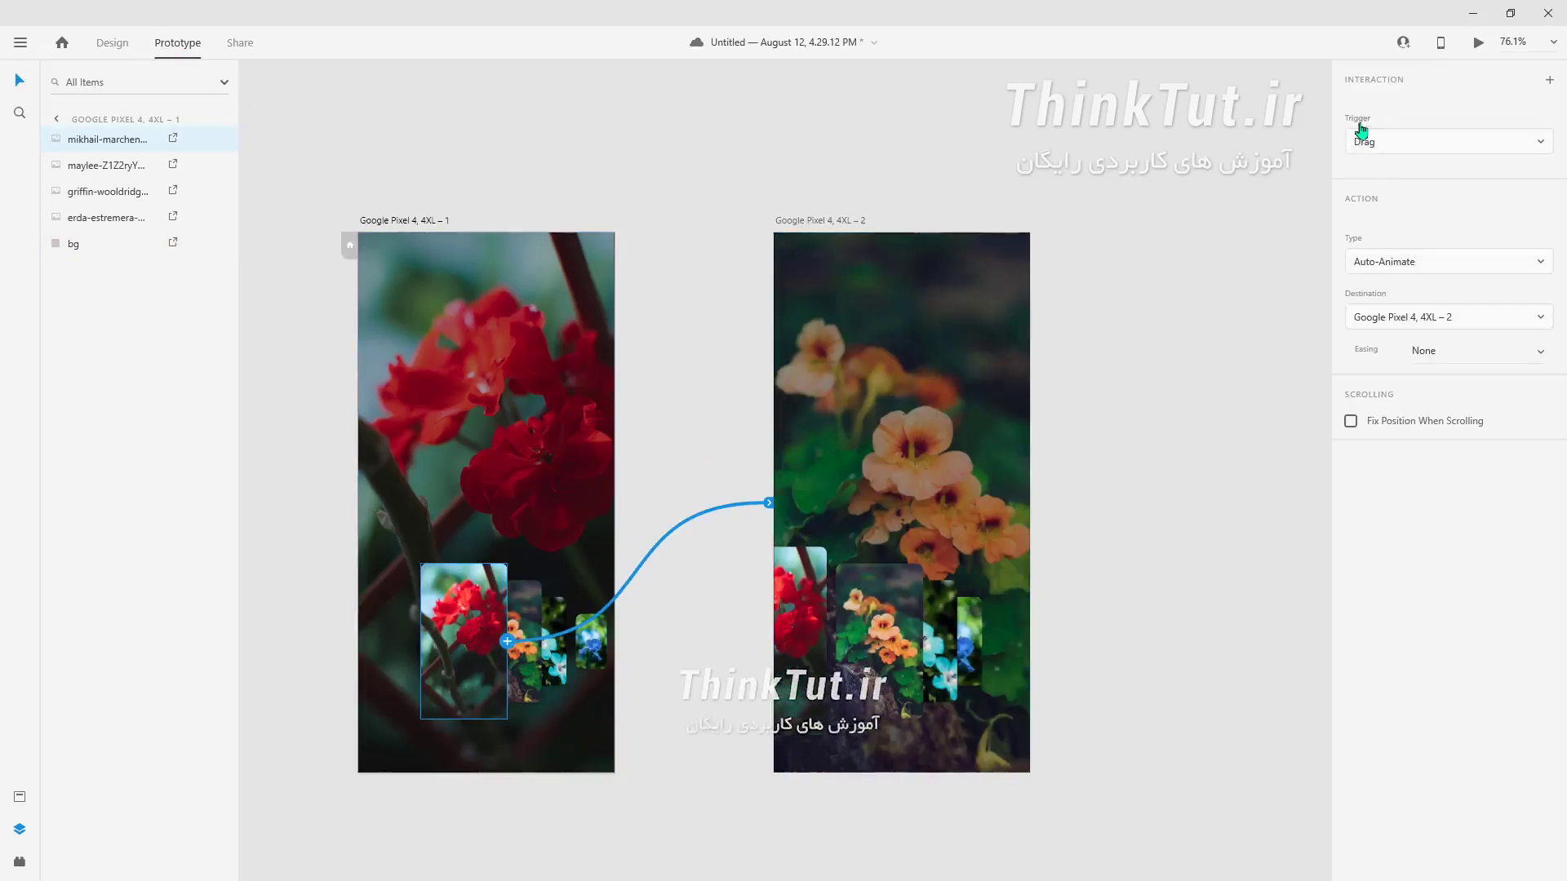
{"action": "left_click", "coordinate": [1400, 142]}
{"action": "left_click", "coordinate": [1404, 151]}
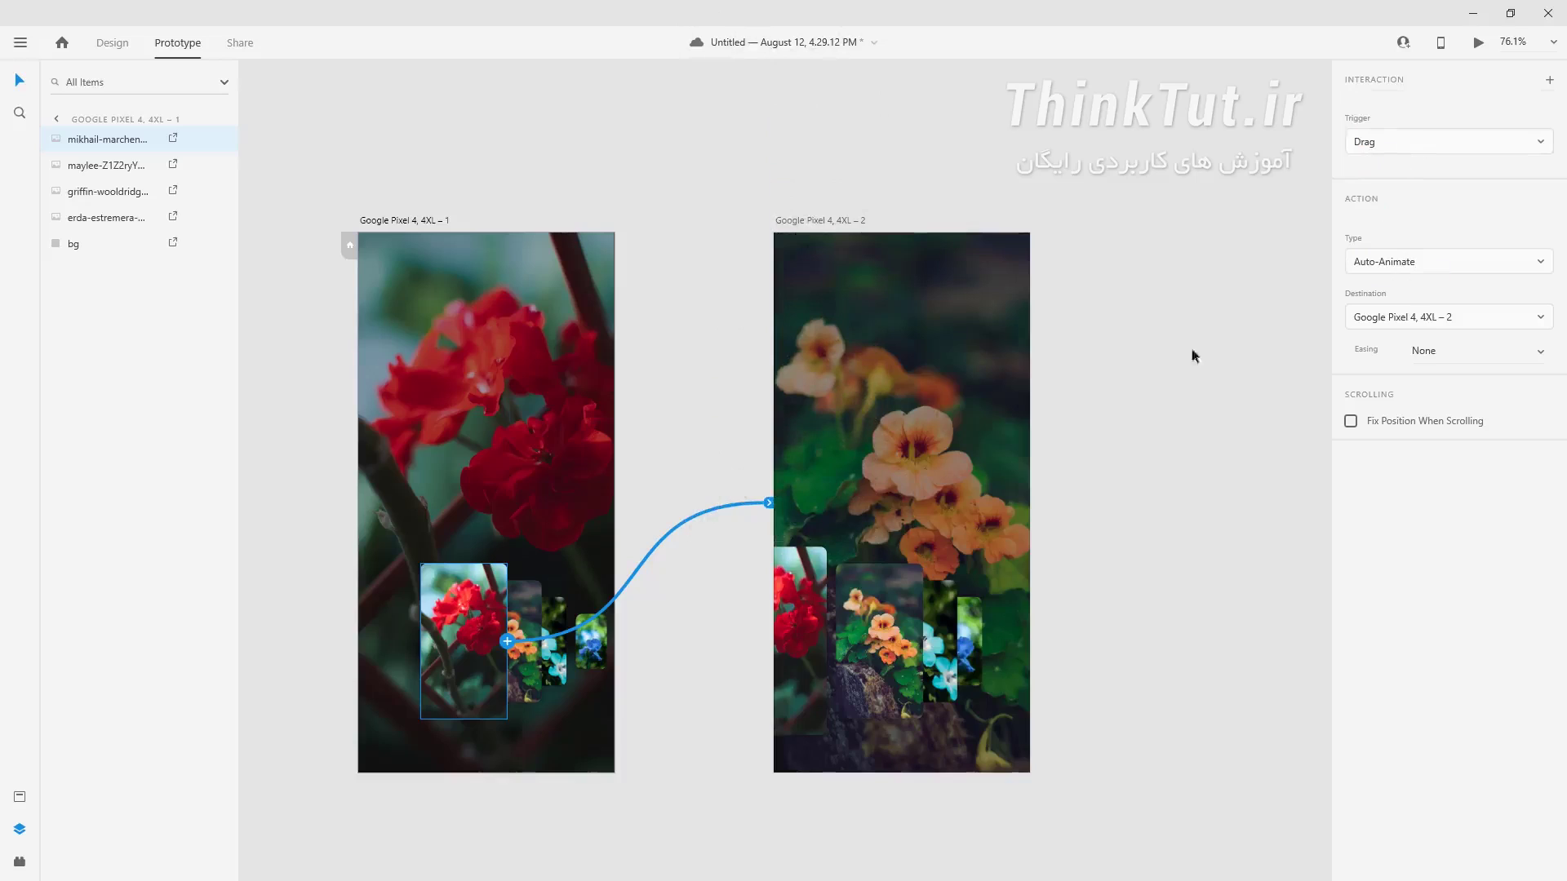
Link the second artboard's large orange flower card back to the first artboard with a Drag trigger and Auto-Animate action
{"action": "left_click", "coordinate": [847, 668]}
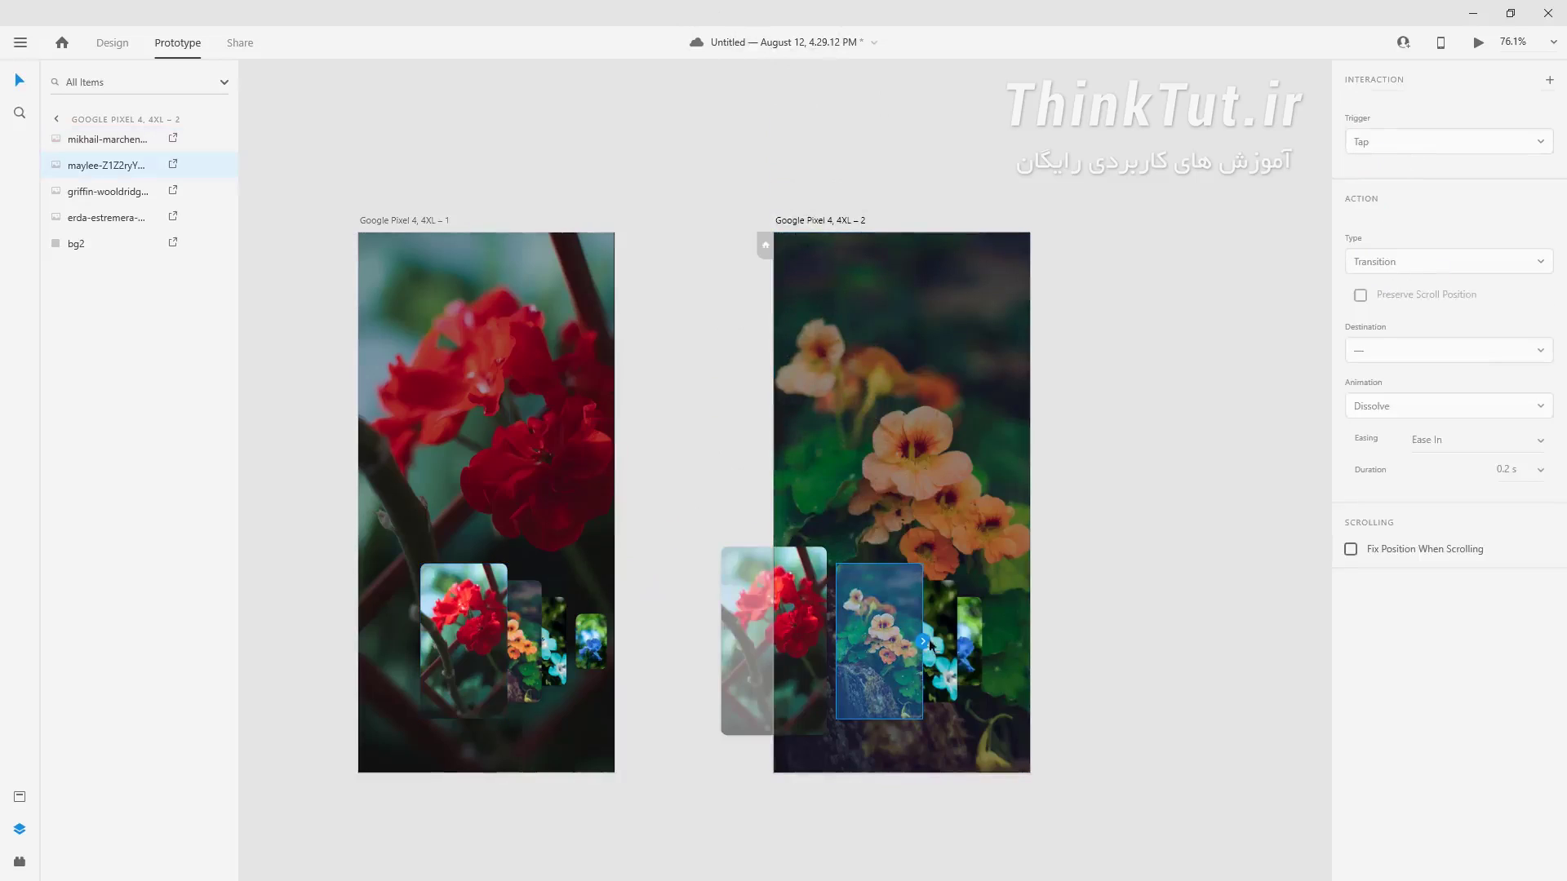
{"action": "left_click_drag", "start_coordinate": [829, 644], "coordinate": [566, 486]}
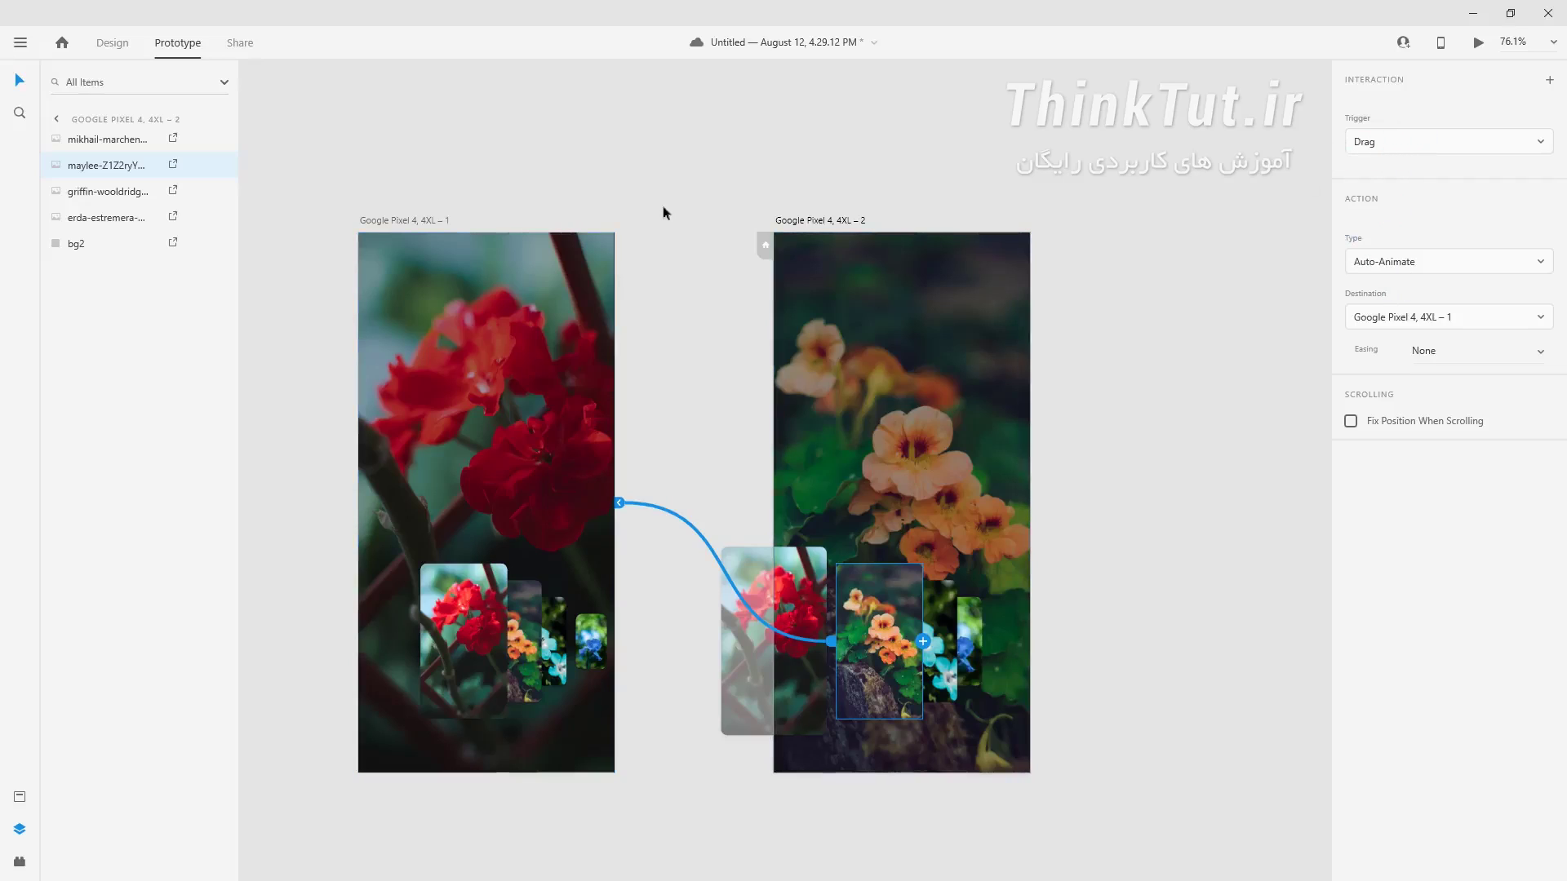
Set the opacity of the first artboard's blue flower card and the second artboard's red flower card to 0%
{"action": "left_click", "coordinate": [114, 45]}
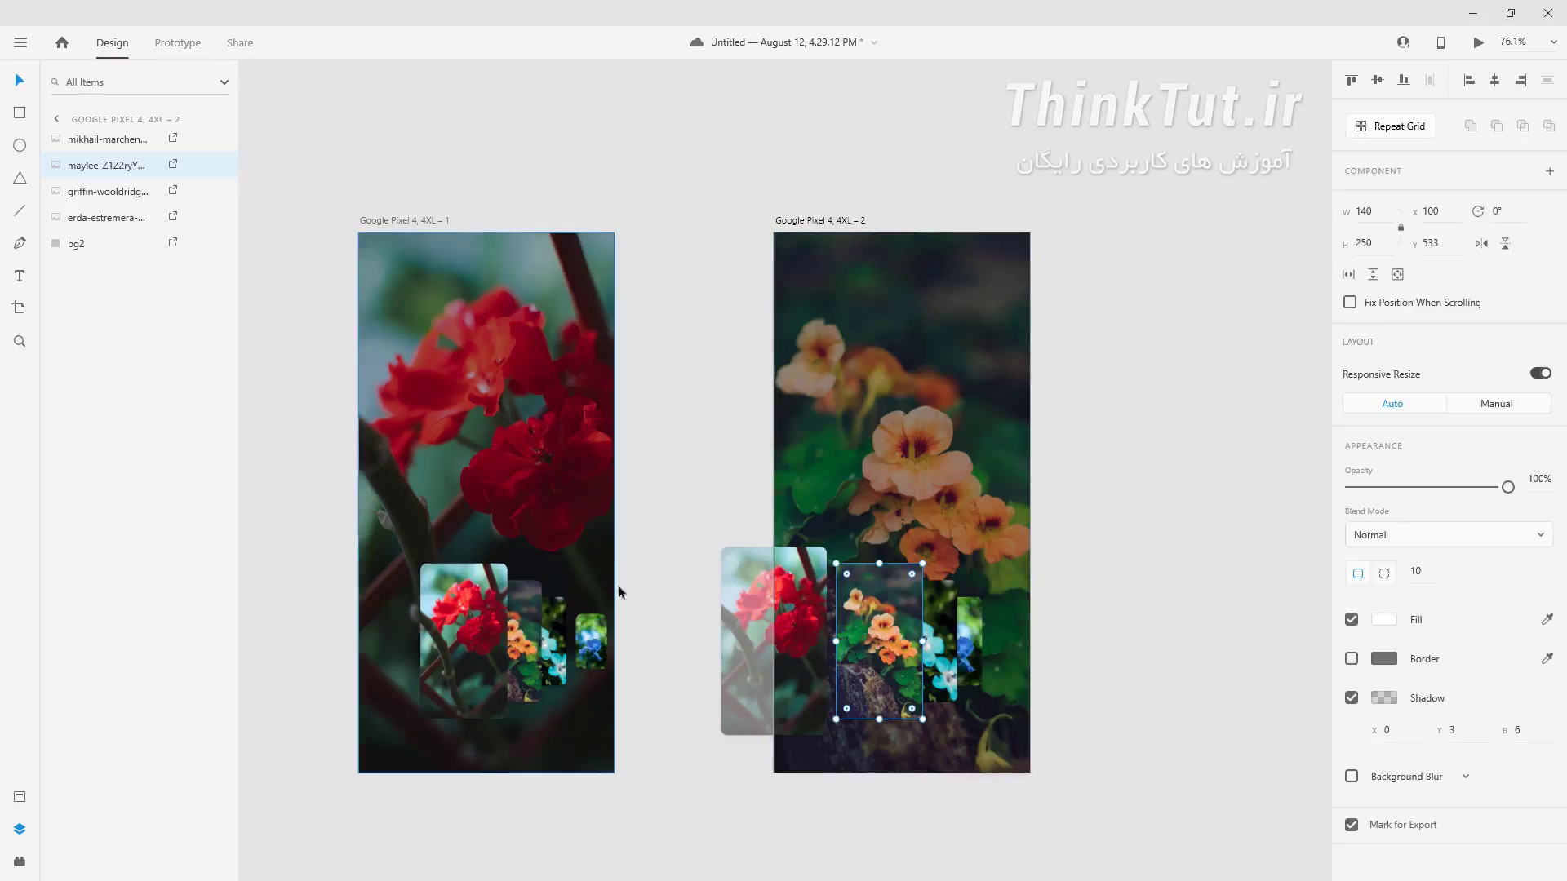
{"action": "left_click", "coordinate": [601, 645]}
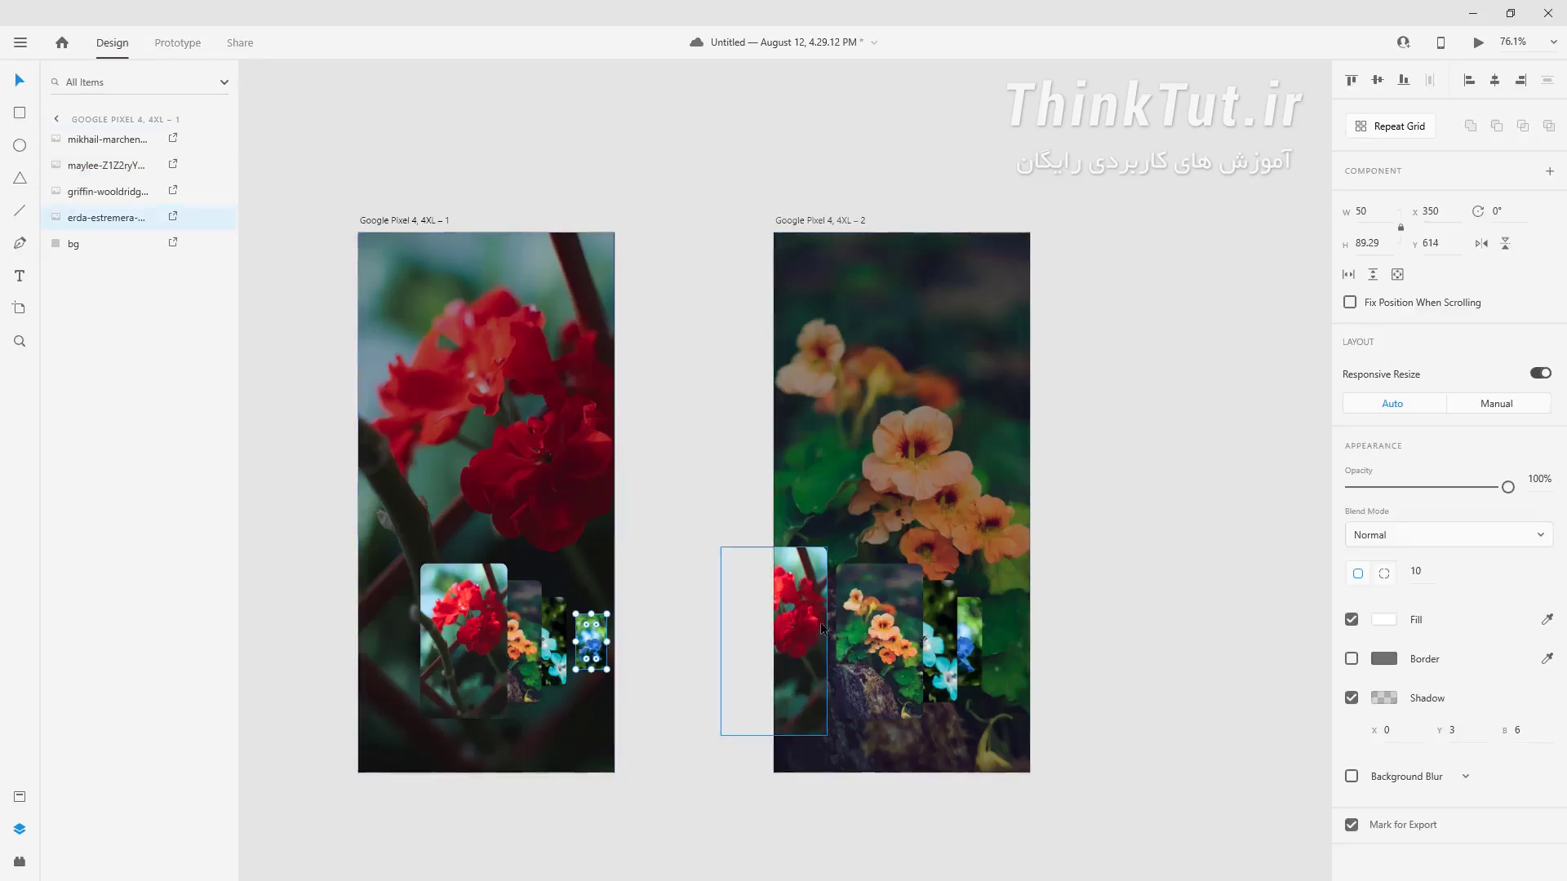
{"action": "left_click", "coordinate": [781, 674], "text": "shift"}
{"action": "left_click_drag", "start_coordinate": [1508, 486], "coordinate": [1322, 486]}
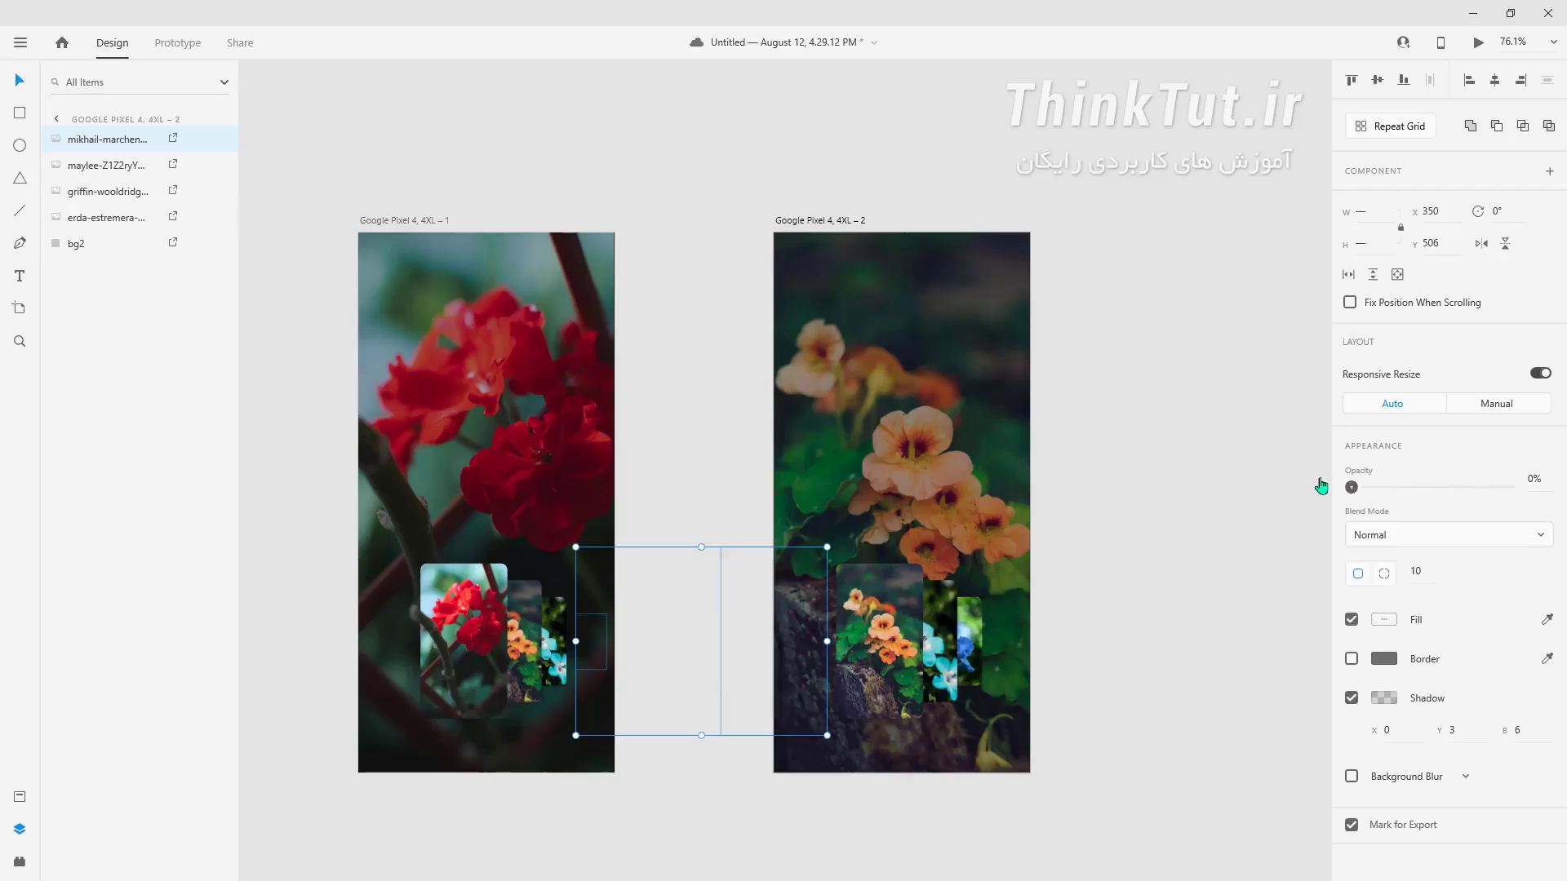
{"action": "left_click", "coordinate": [1081, 560]}
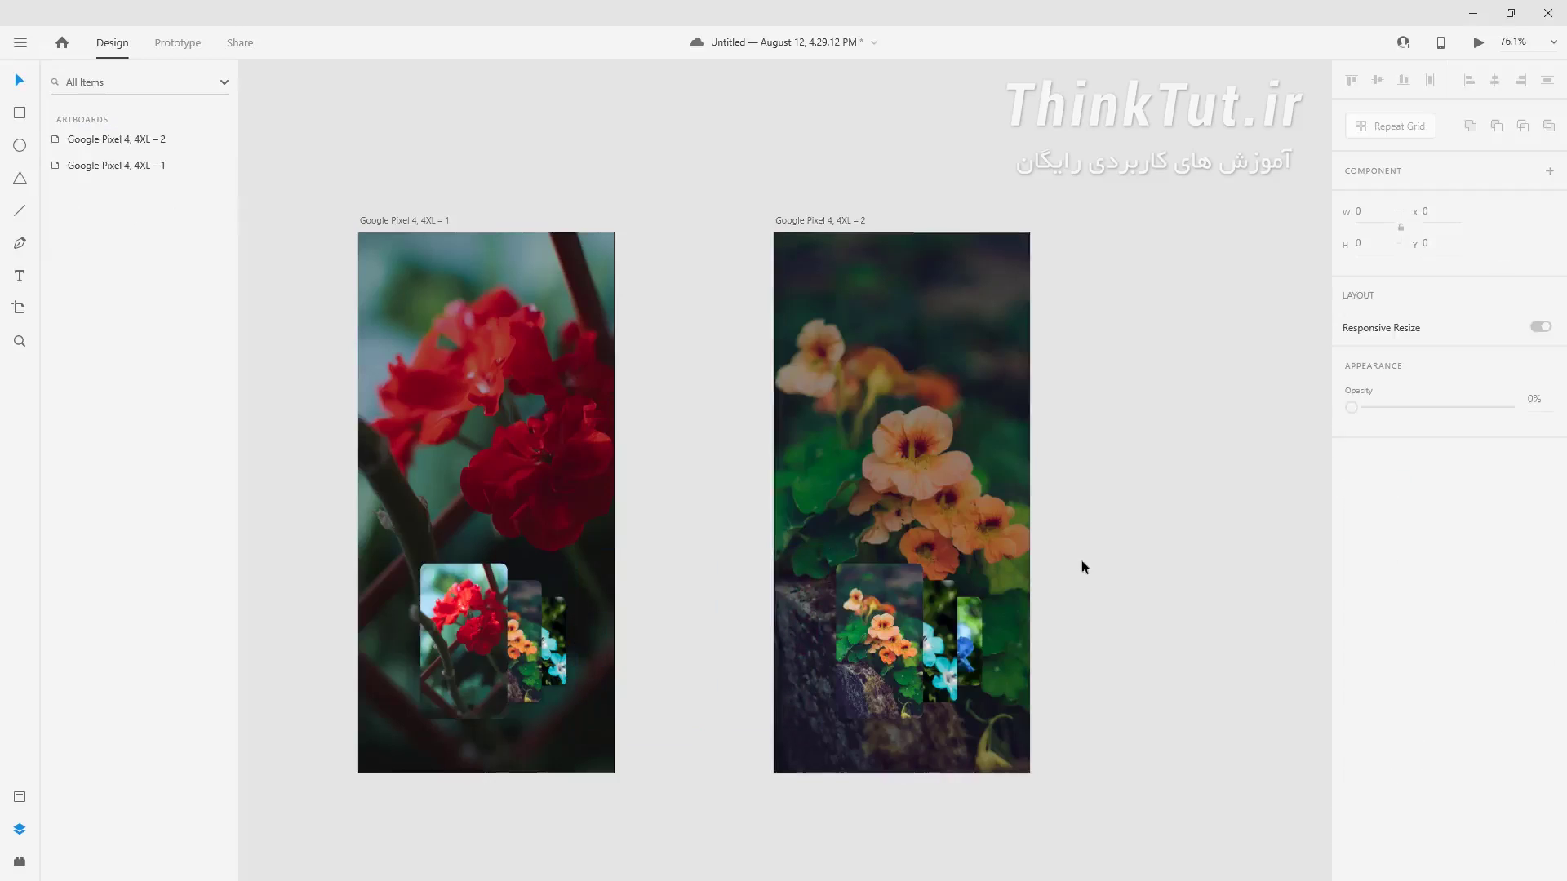
Preview the prototype from the first artboard and swipe the cards back and forth to test the drag transitions
{"action": "left_click", "coordinate": [397, 218]}
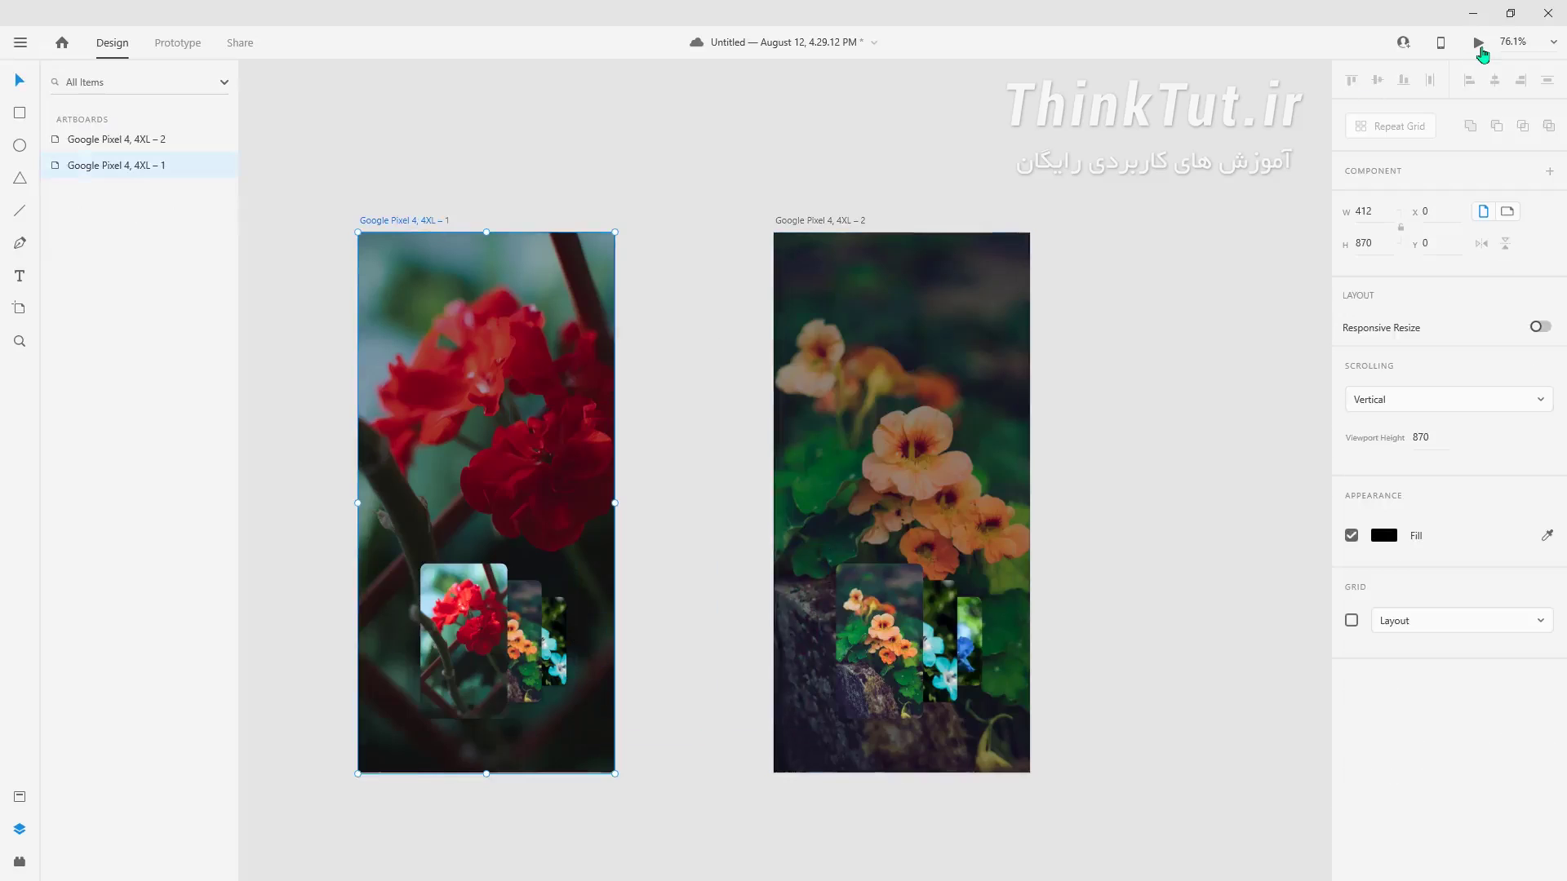
{"action": "left_click", "coordinate": [1479, 42]}
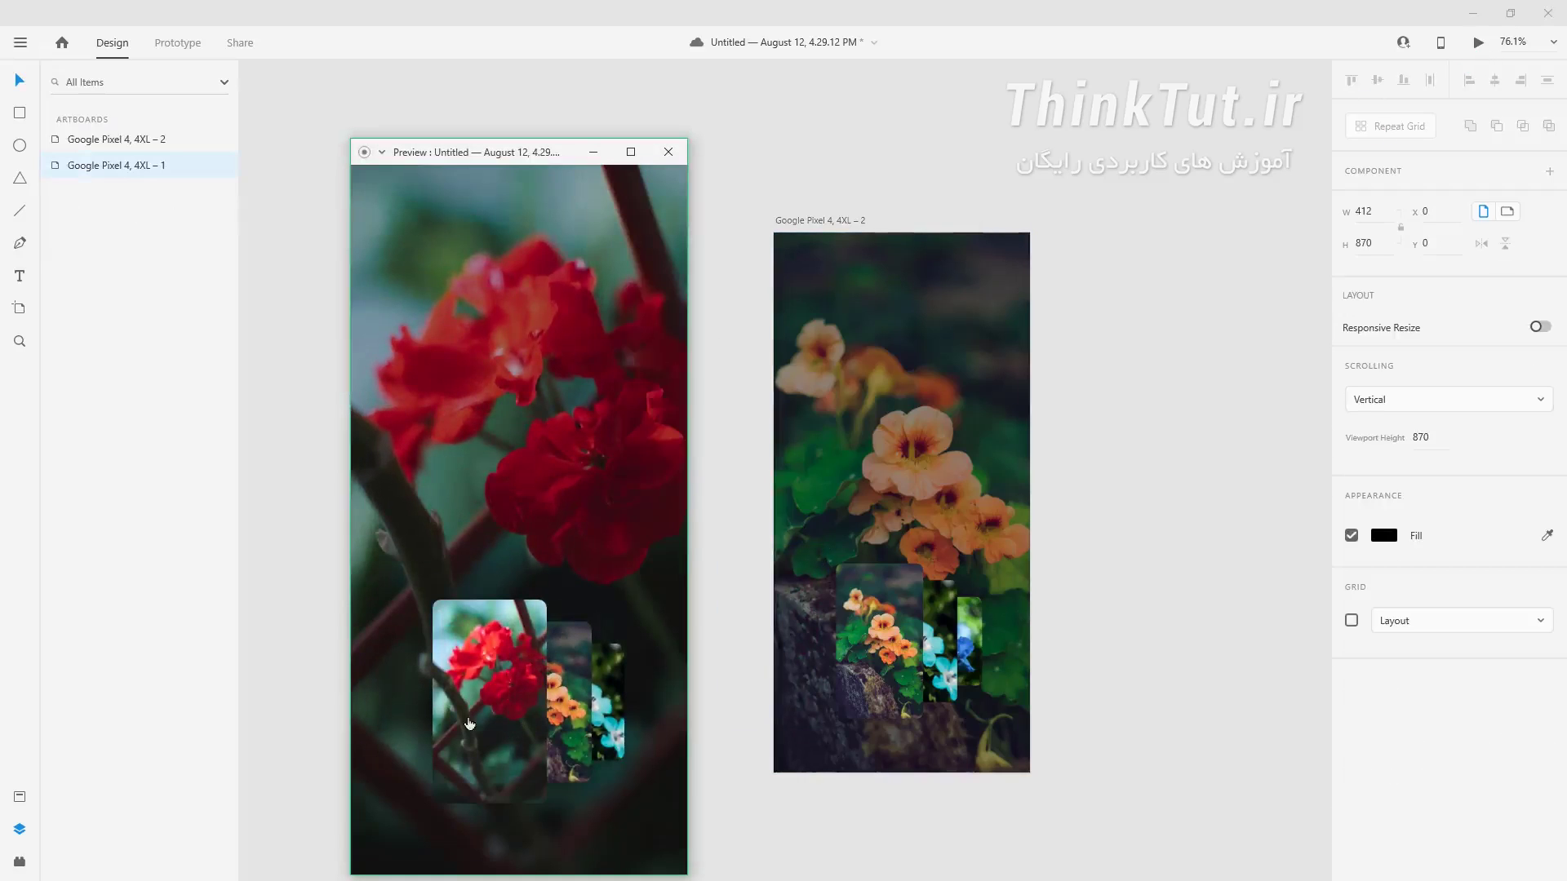
{"action": "left_click_drag", "start_coordinate": [505, 709], "coordinate": [352, 709]}
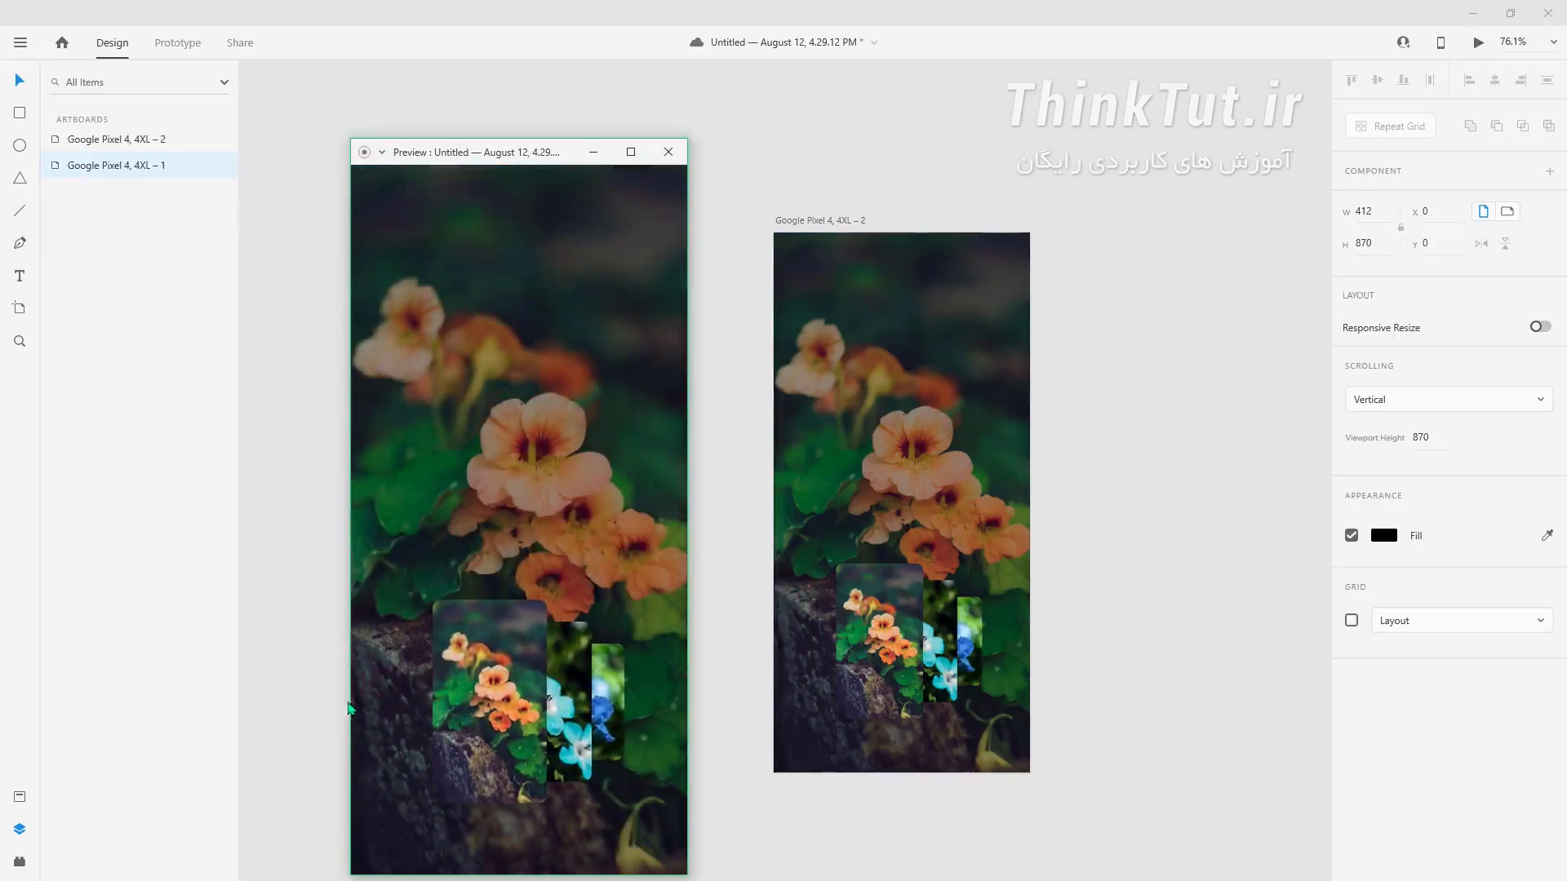
{"action": "left_click_drag", "start_coordinate": [474, 709], "coordinate": [563, 710]}
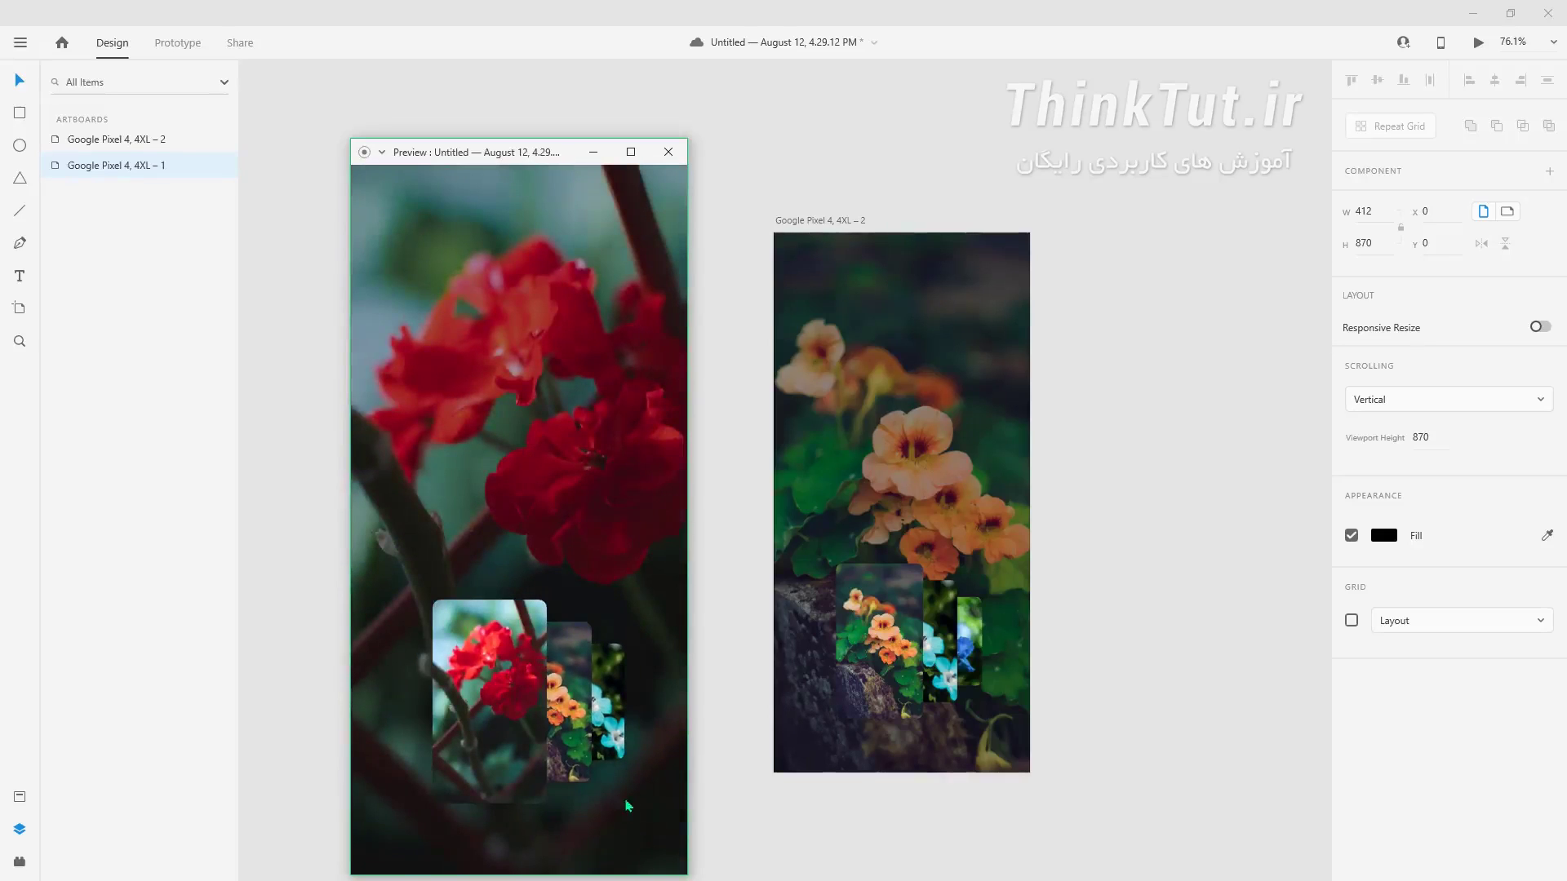
{"action": "left_click_drag", "start_coordinate": [515, 707], "coordinate": [364, 709]}
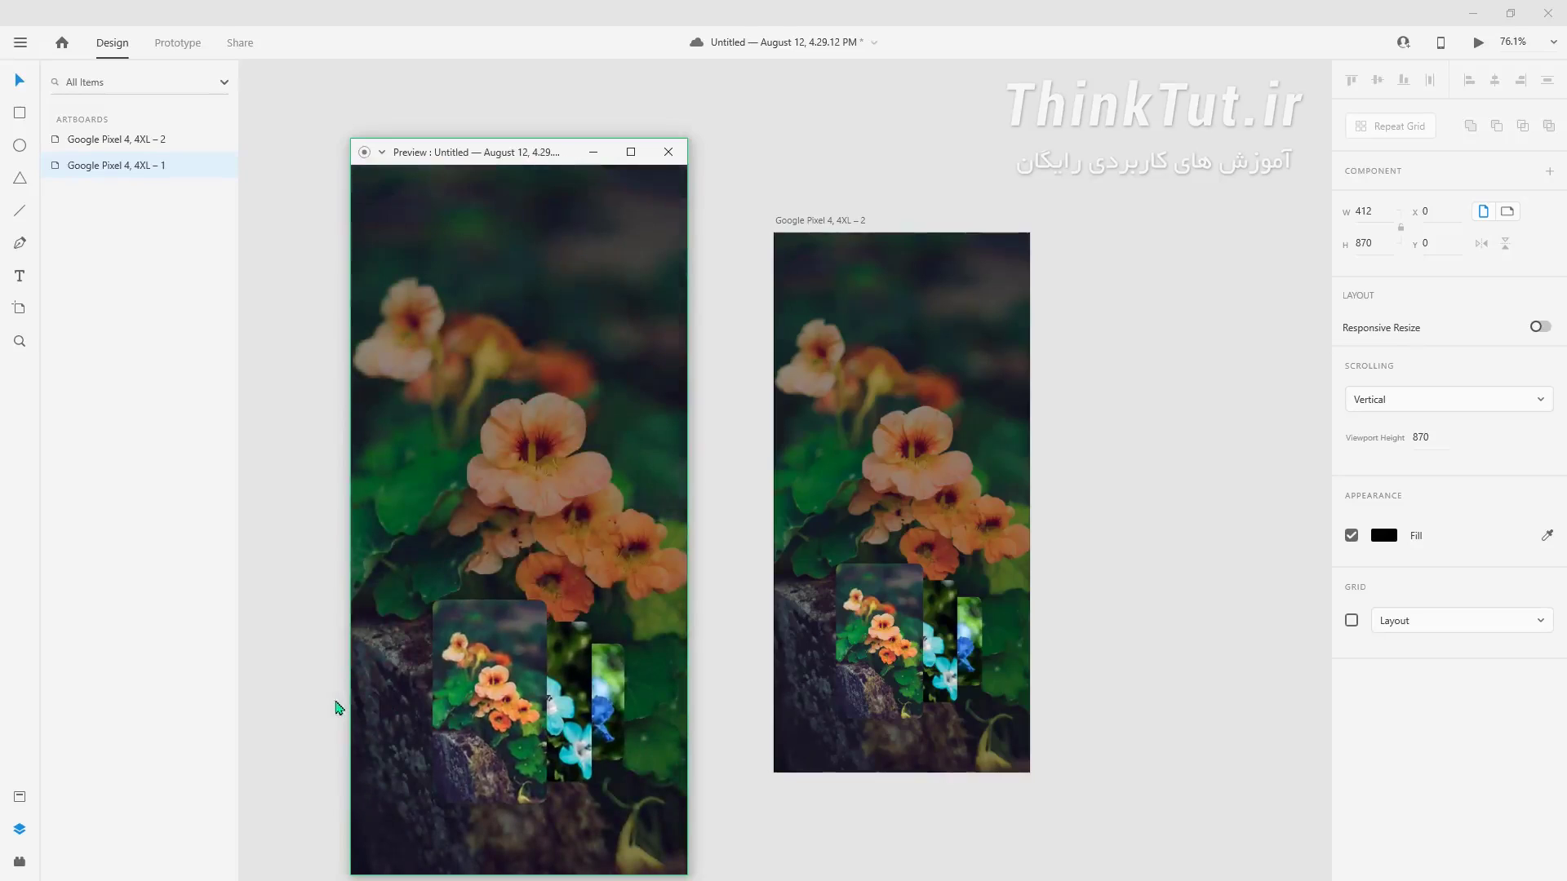
{"action": "left_click_drag", "start_coordinate": [501, 732], "coordinate": [580, 737]}
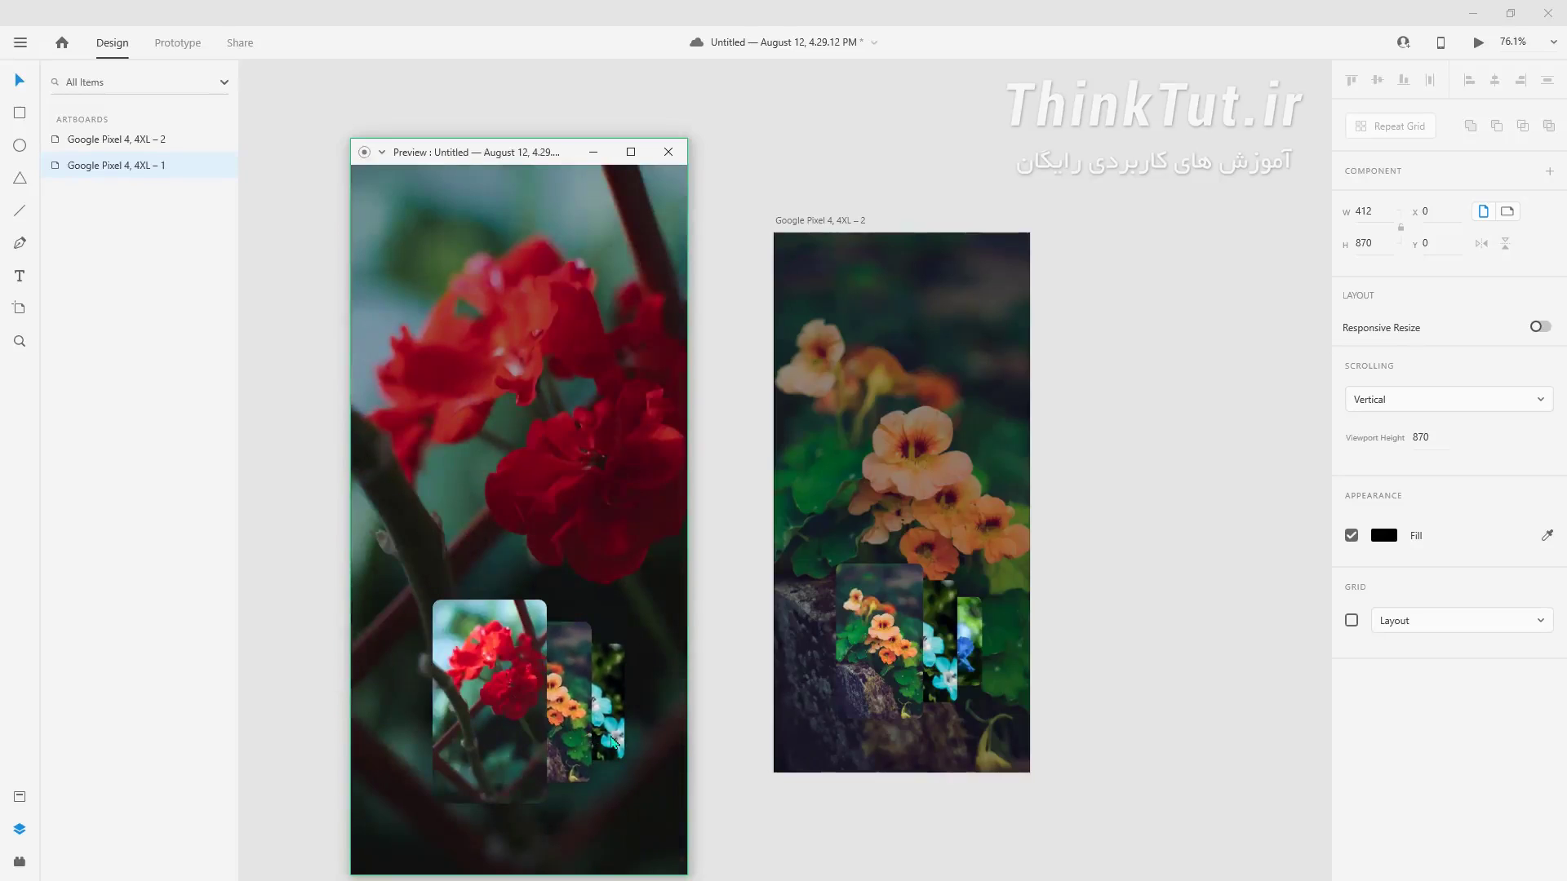